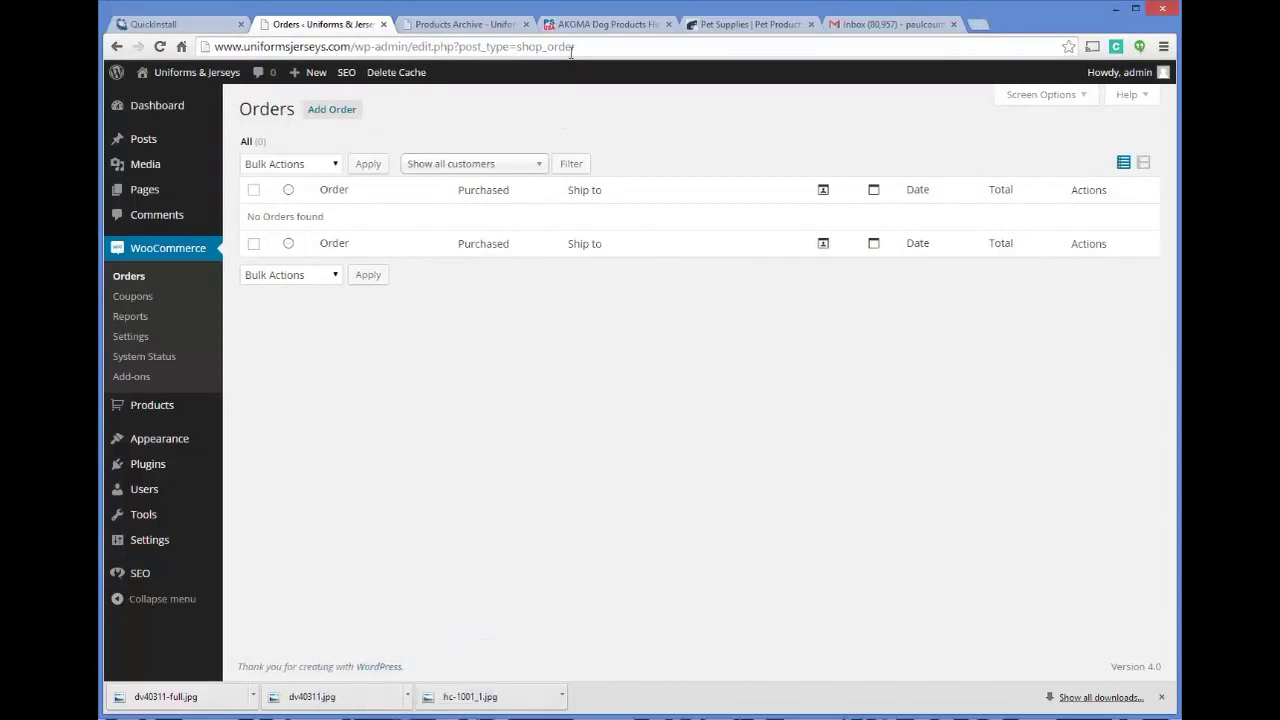
- Look over the pet categories on the 1800PetSupplies site, and return to the store's admin page
{"action": "left_click", "coordinate": [718, 26]}
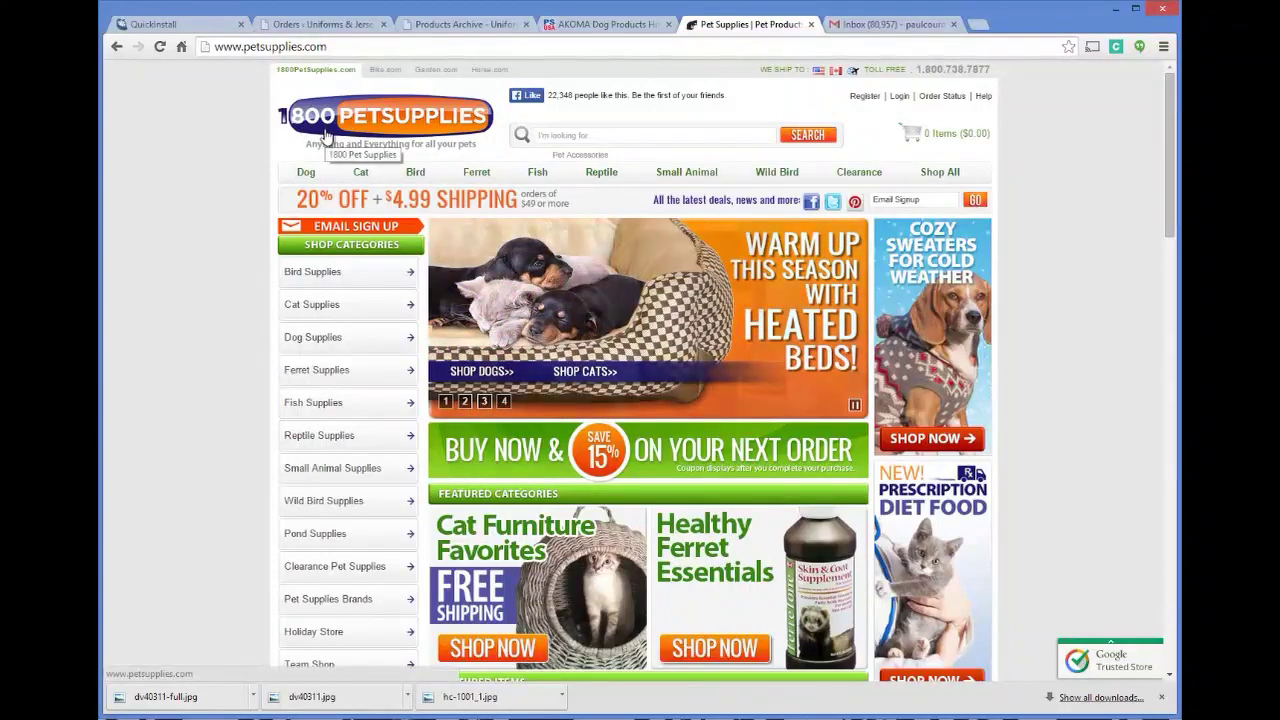
{"action": "mouse_move", "coordinate": [305, 178]}
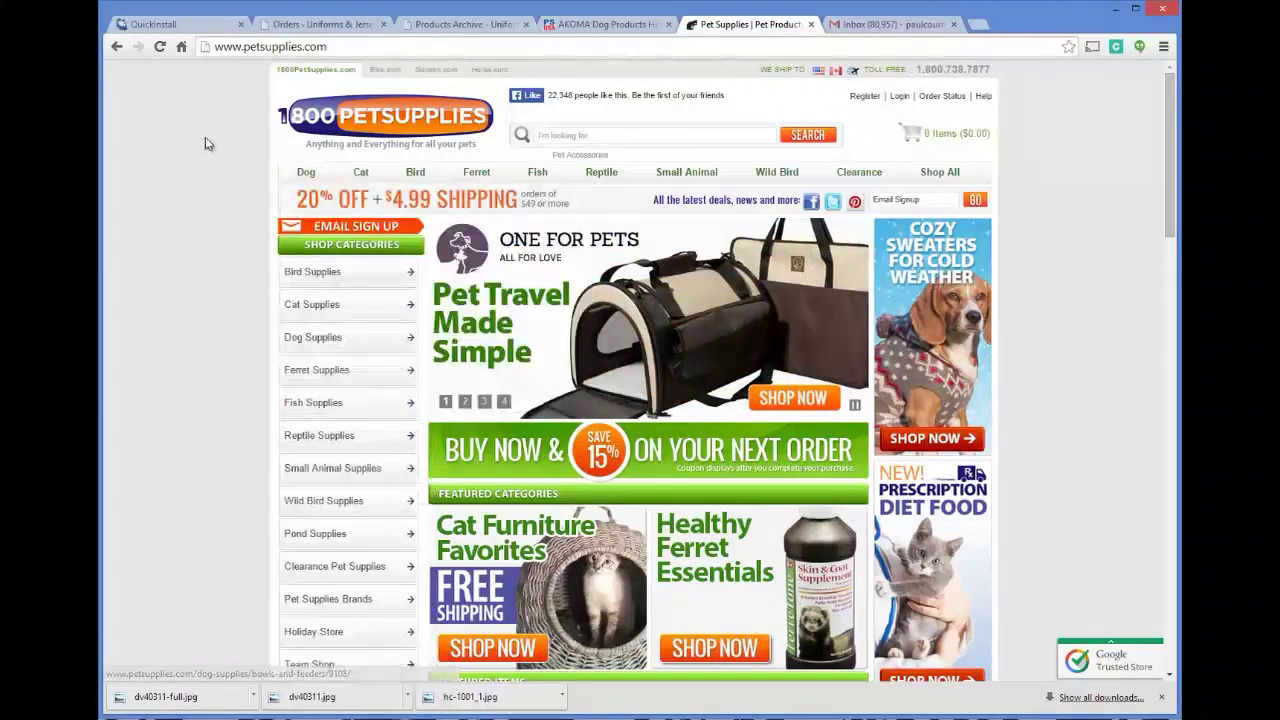
{"action": "left_click", "coordinate": [315, 24]}
- In the store's product categories, enter a new category named Cooling Beds with the slug cooling-dog-beds
{"action": "mouse_move", "coordinate": [163, 400]}
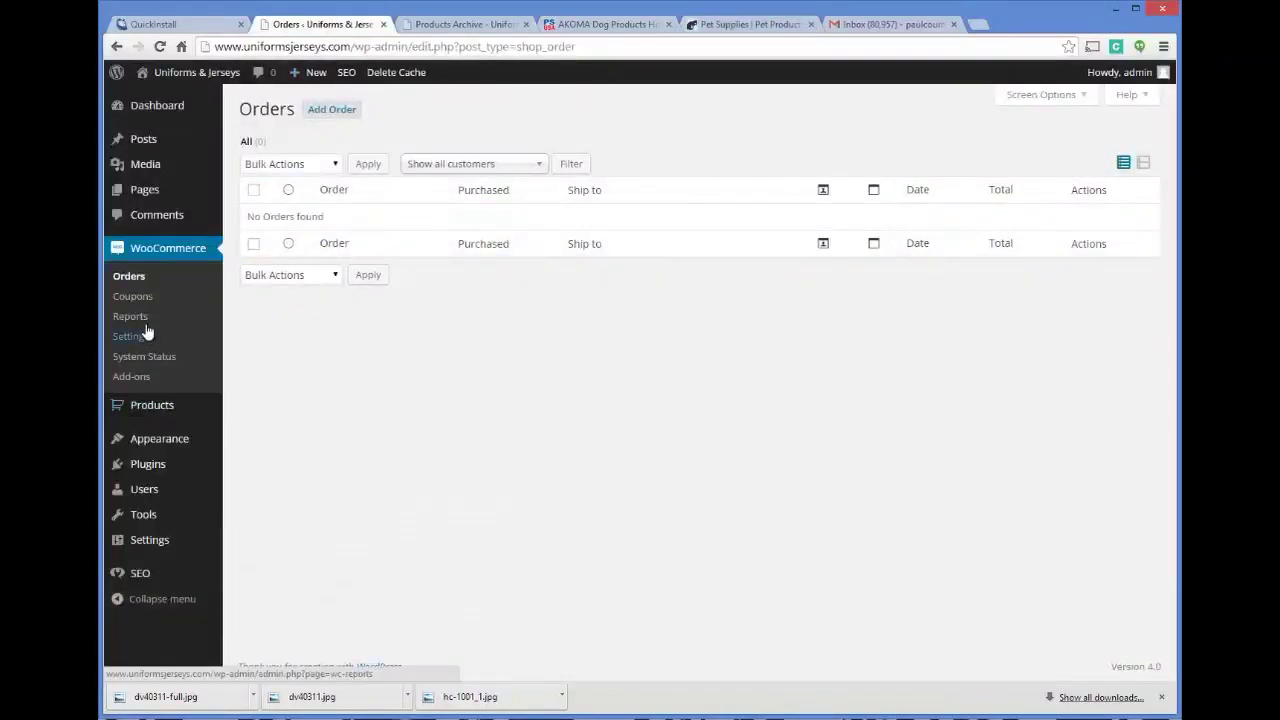
{"action": "left_click", "coordinate": [255, 448]}
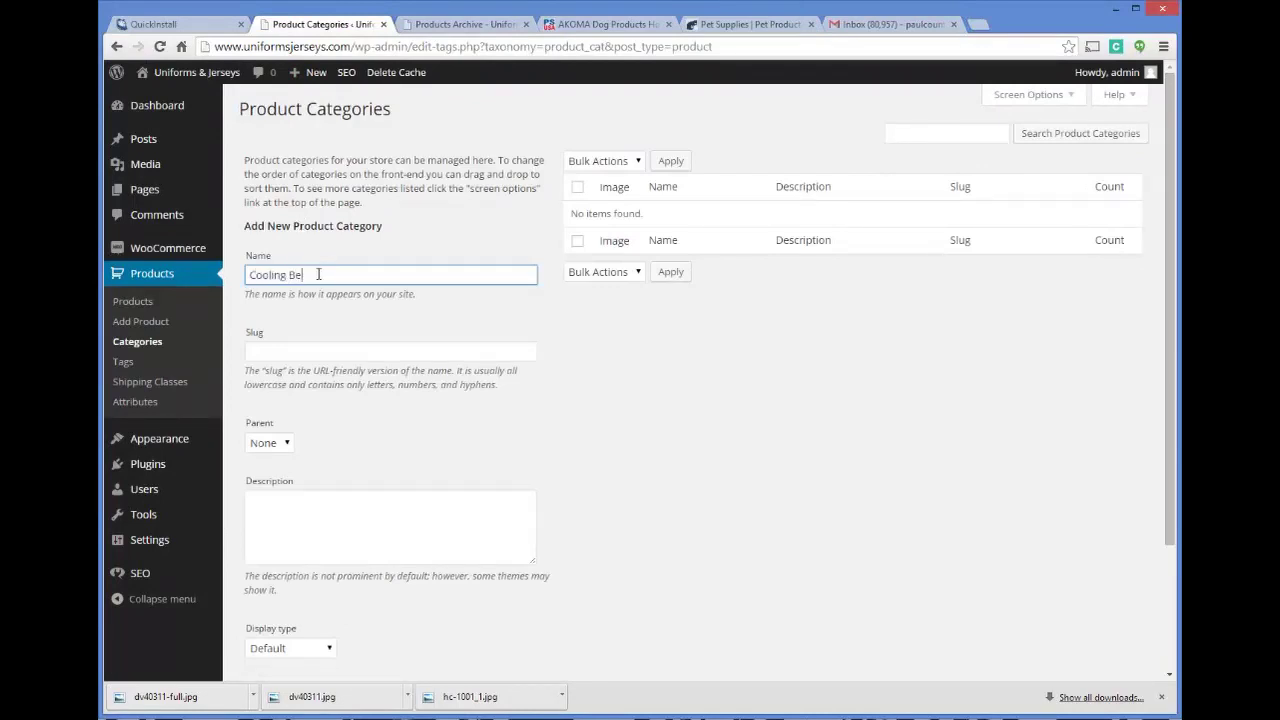
{"action": "left_click", "coordinate": [328, 348]}
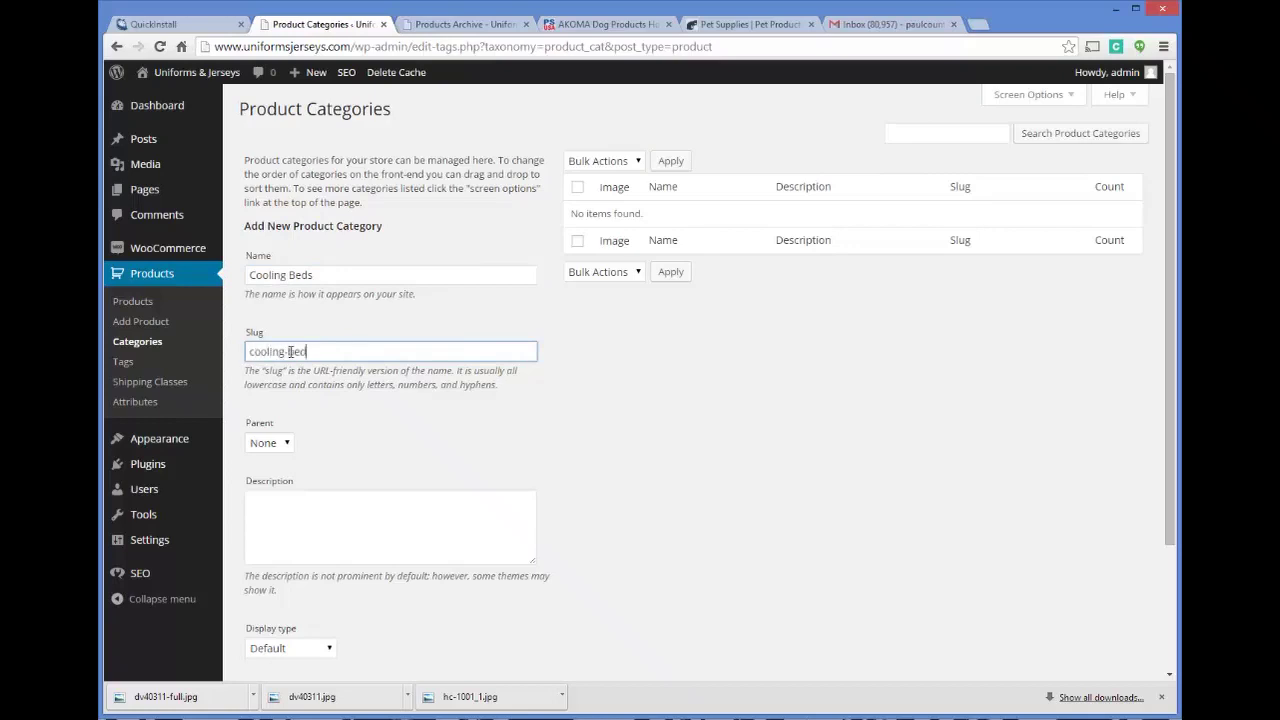
{"action": "left_click", "coordinate": [289, 352]}
{"action": "type", "text": "dog-"}
- Enter the category description "Make sure your pet stays comfortable during the hottest times of the year!"
{"action": "left_click", "coordinate": [340, 535]}
{"action": "scroll", "coordinate": [415, 365], "scroll_direction": "down", "scroll_amount": 3}
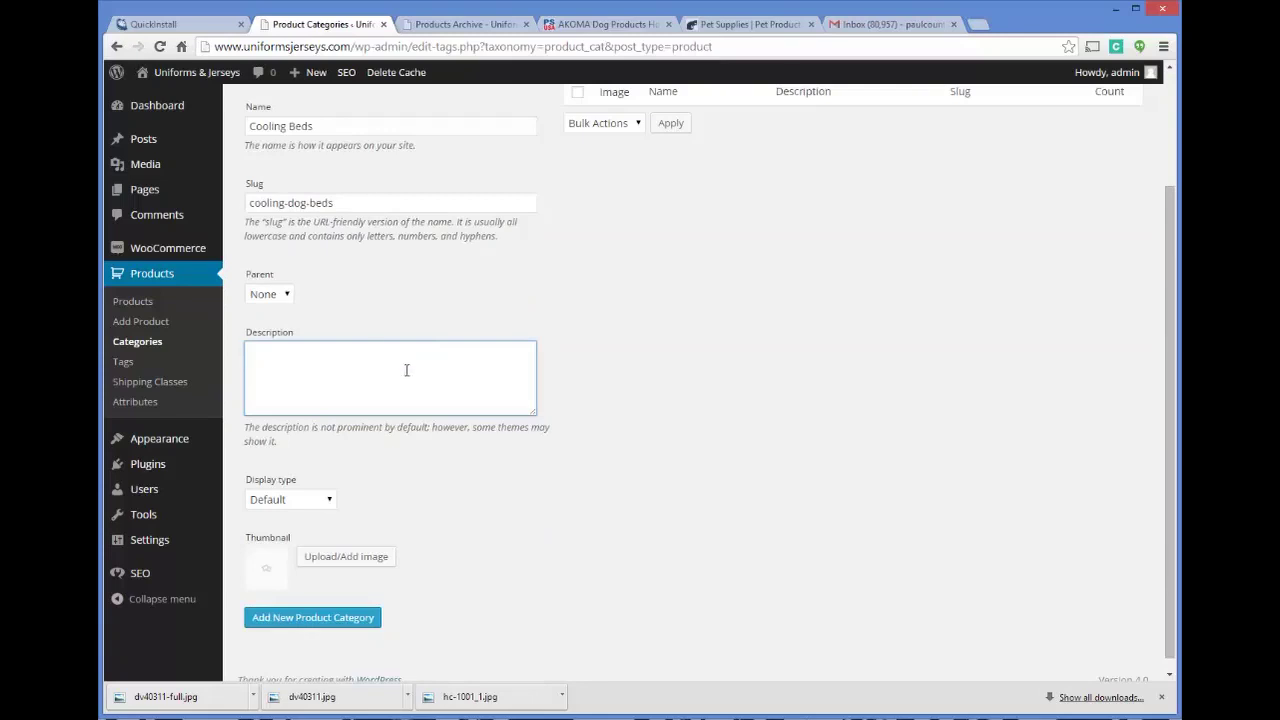
{"action": "left_click", "coordinate": [286, 296]}
{"action": "left_click", "coordinate": [272, 352]}
{"action": "type", "text": "Make sure your pet stays comfortable during the hottes"}
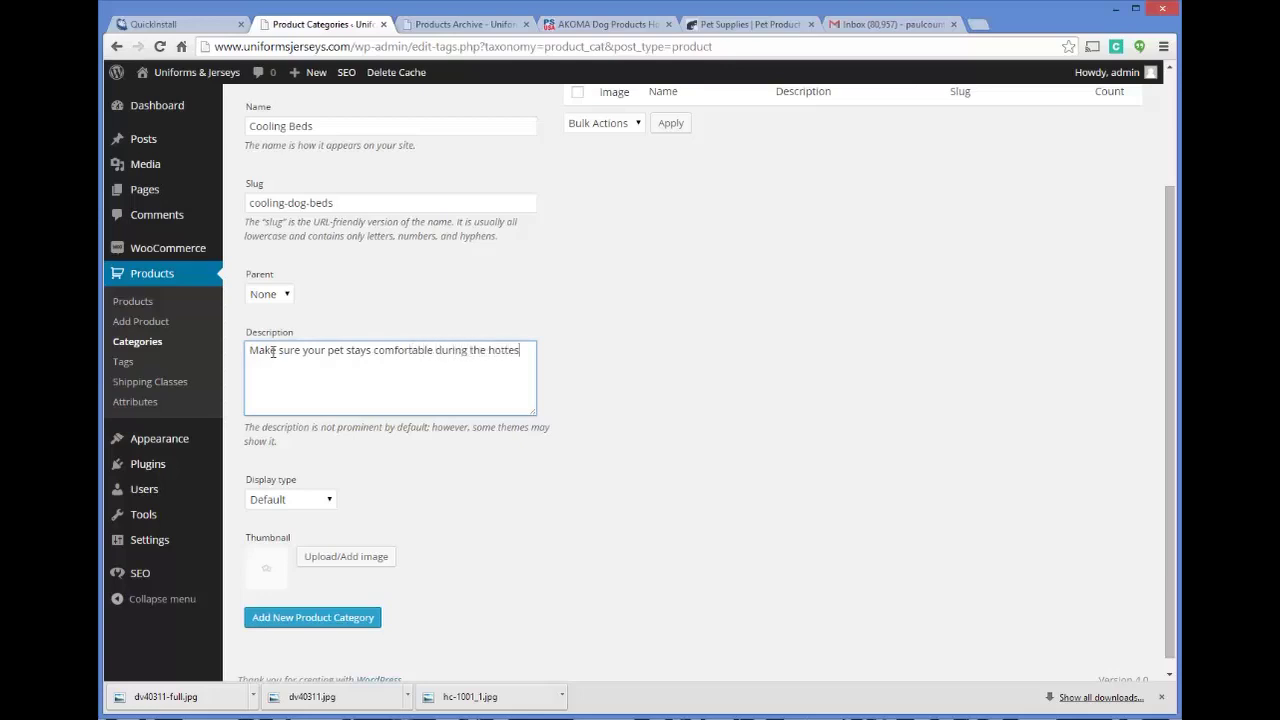
{"action": "type", "text": "t times of the year!"}
- Upload hc-1001_1.jpg as the category thumbnail and add the Cooling Beds category to the store
{"action": "scroll", "coordinate": [500, 463], "scroll_direction": "down", "scroll_amount": 1}
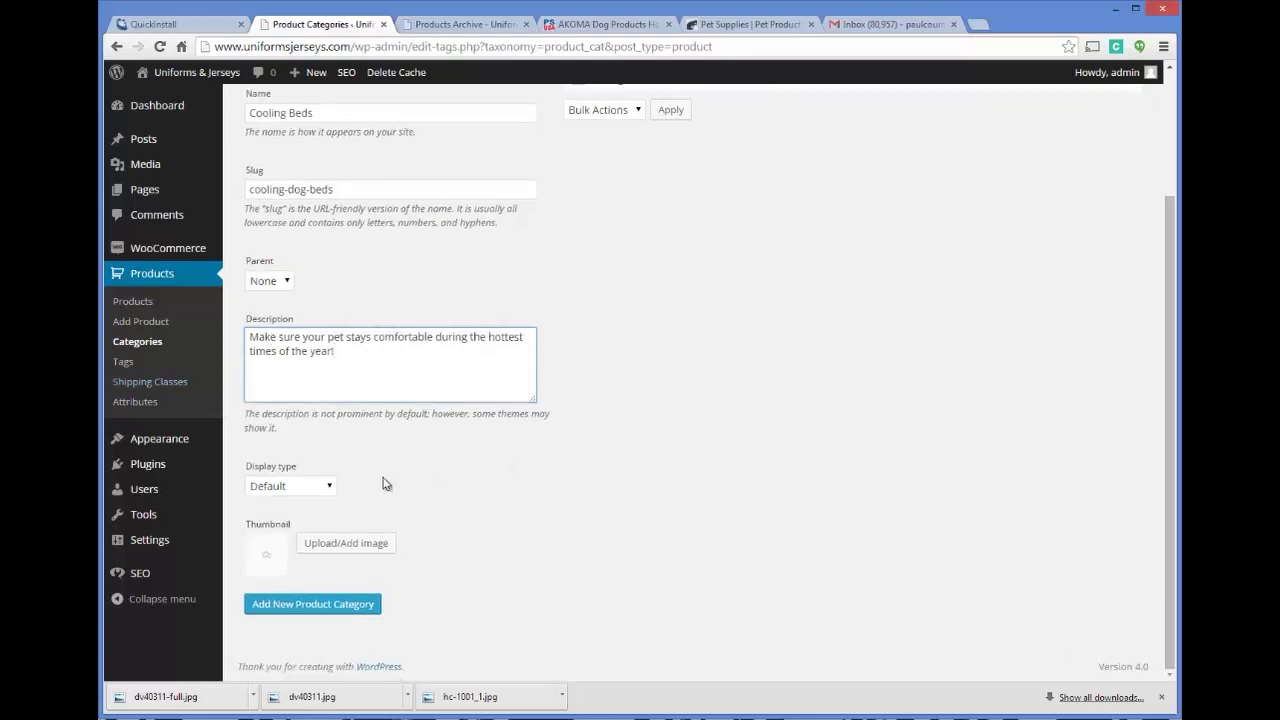
{"action": "left_click", "coordinate": [352, 542]}
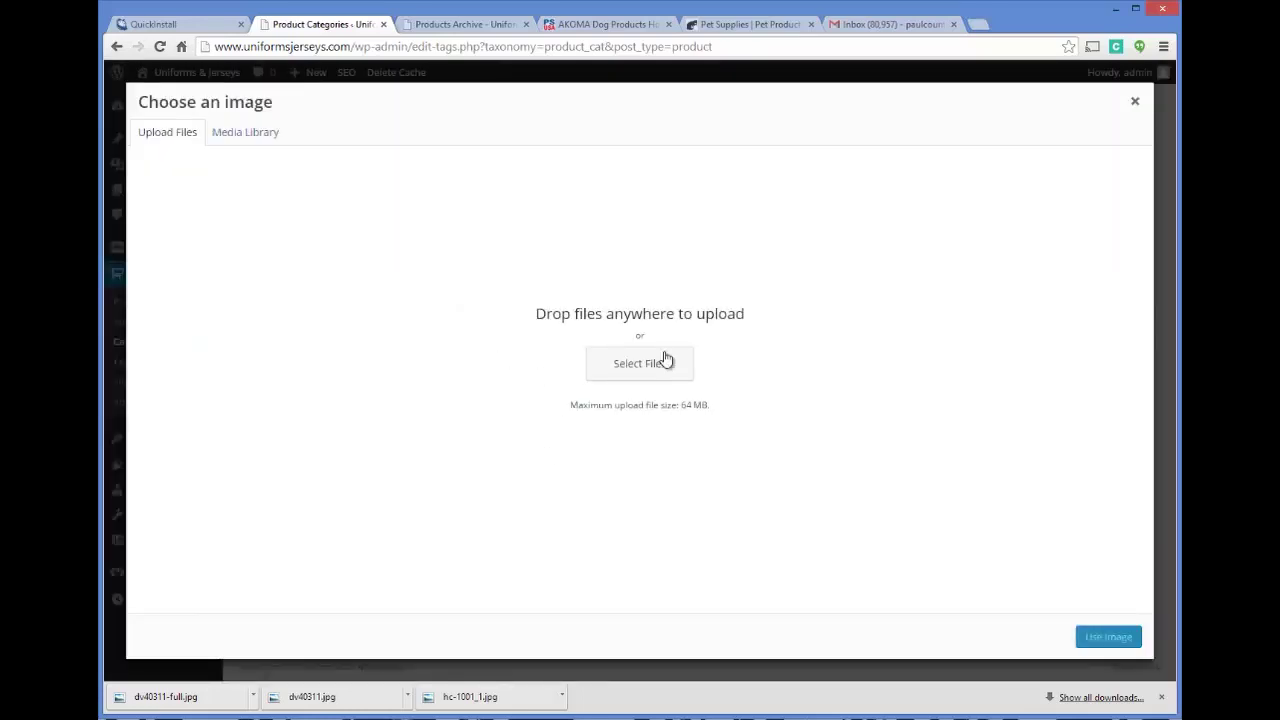
{"action": "left_click", "coordinate": [662, 363]}
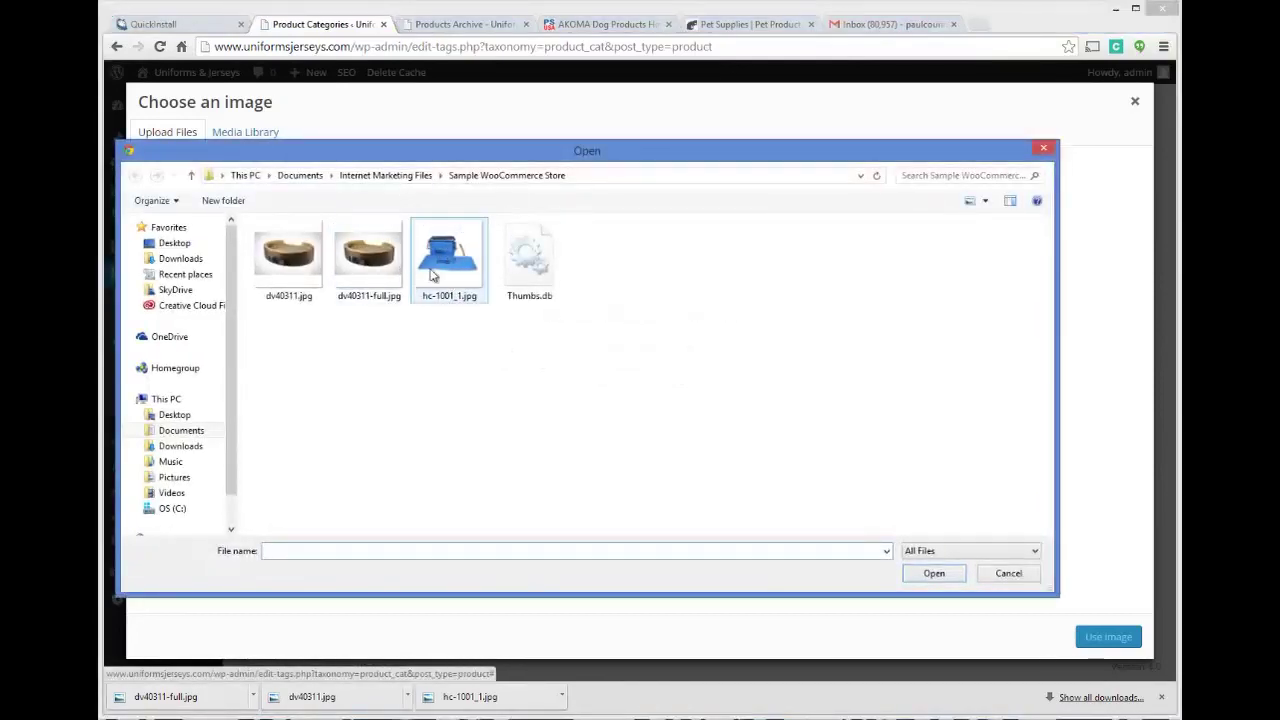
{"action": "double_click", "coordinate": [436, 260]}
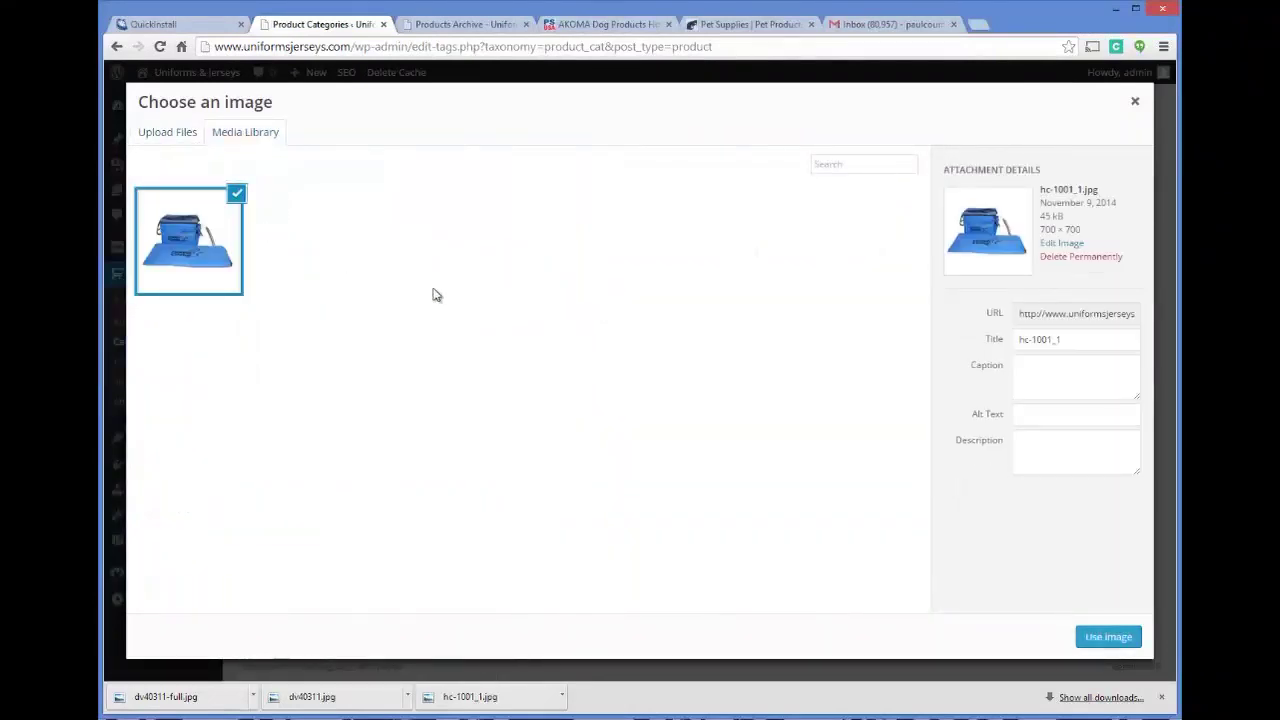
{"action": "left_click", "coordinate": [1108, 637]}
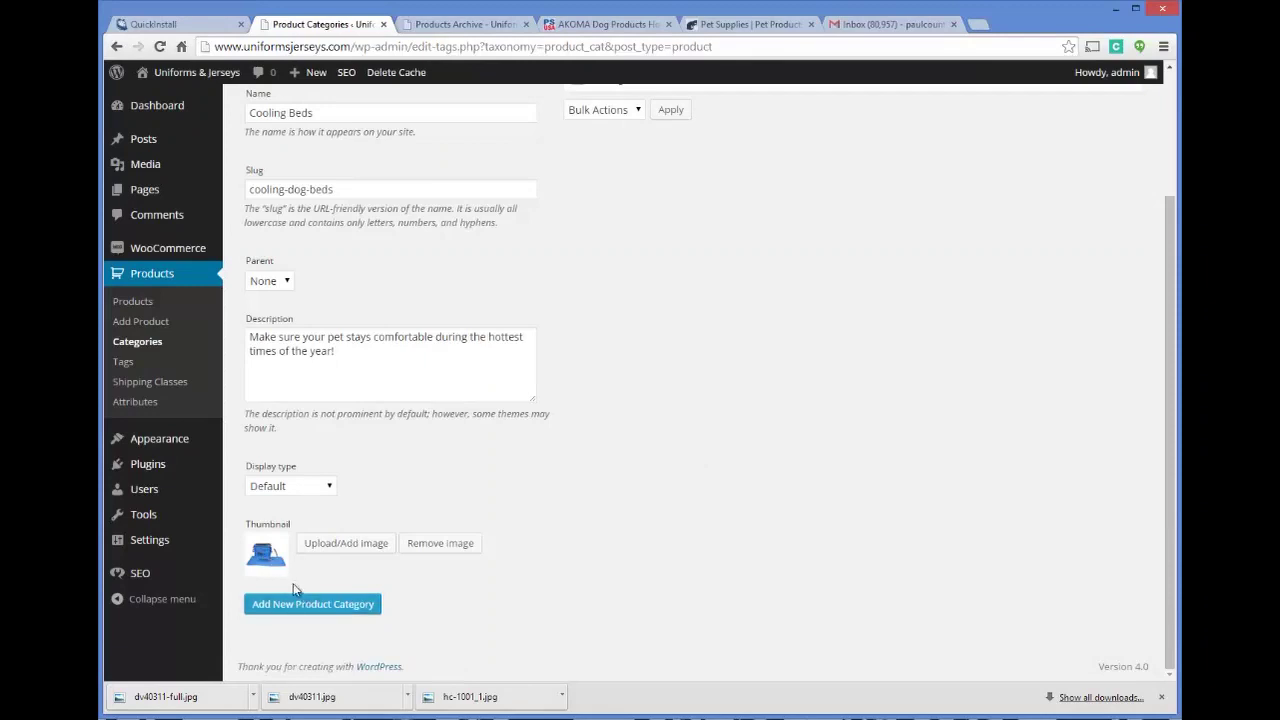
{"action": "left_click", "coordinate": [305, 605]}
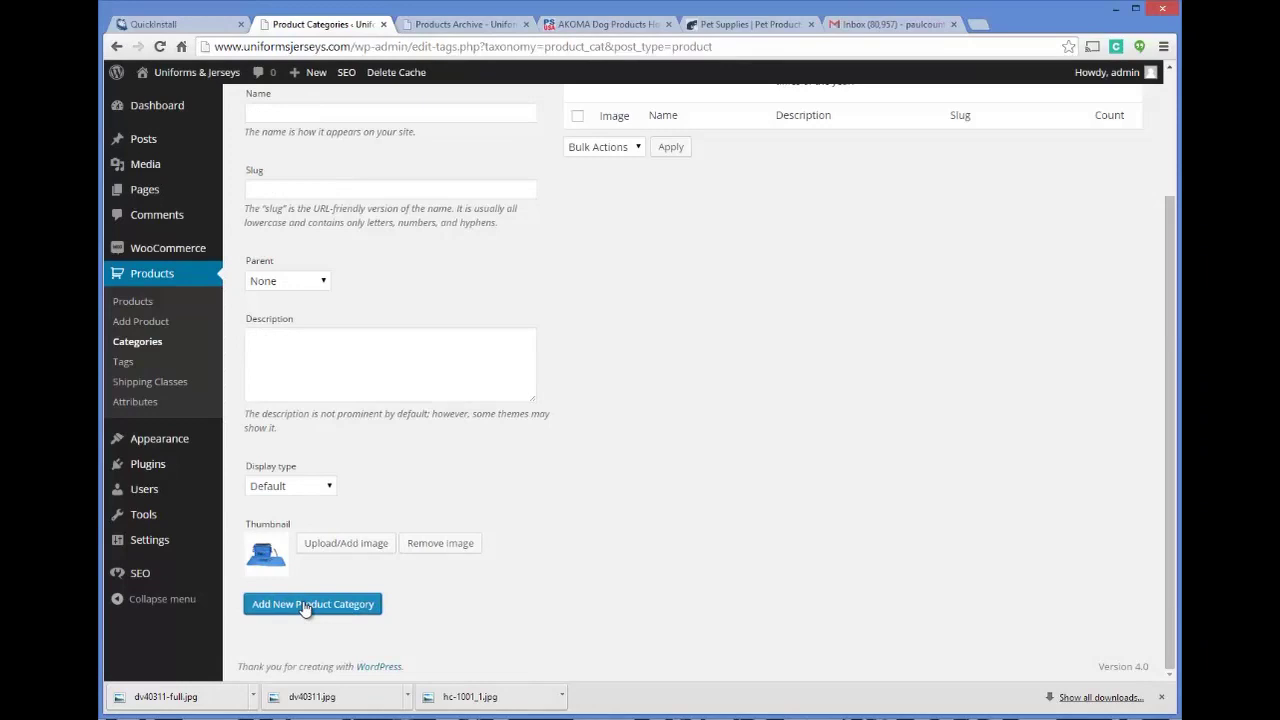
{"action": "scroll", "coordinate": [599, 478], "scroll_direction": "up", "scroll_amount": 3}
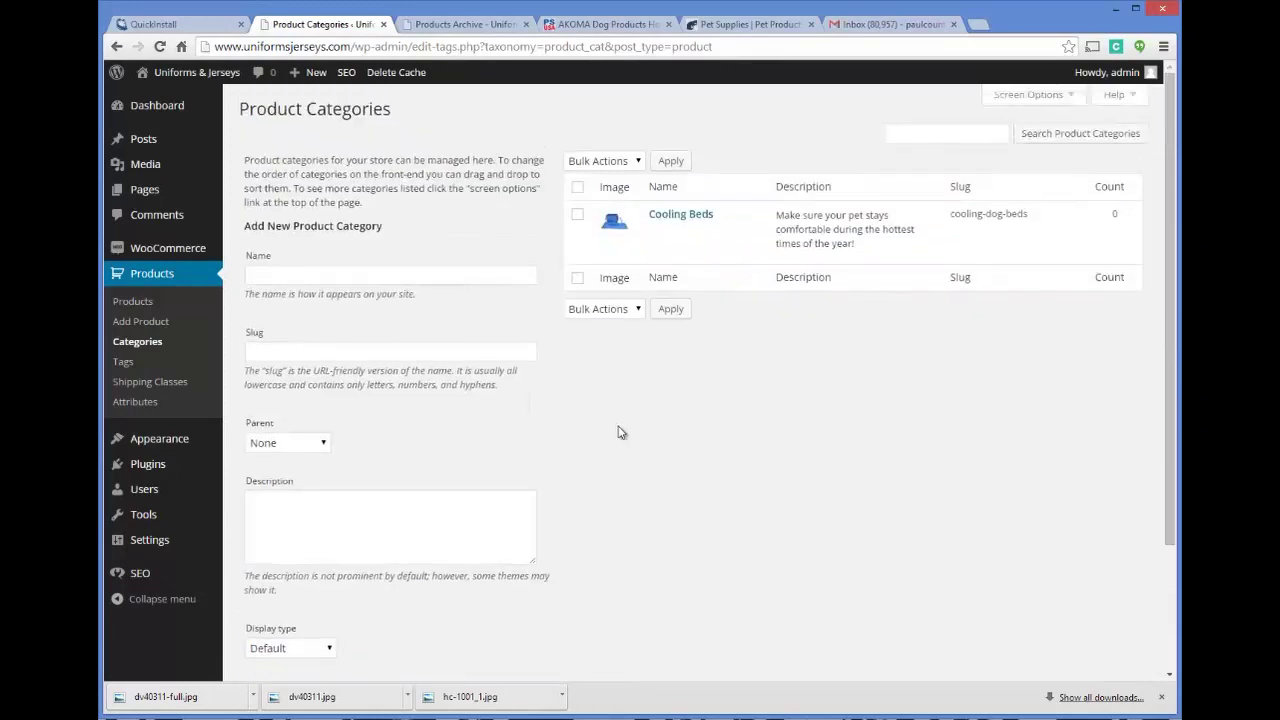
- Check the 1800PetSupplies home page and the category path of the Hound Cooler on Pet Stores USA
{"action": "left_click", "coordinate": [595, 24]}
{"action": "left_click", "coordinate": [745, 24]}
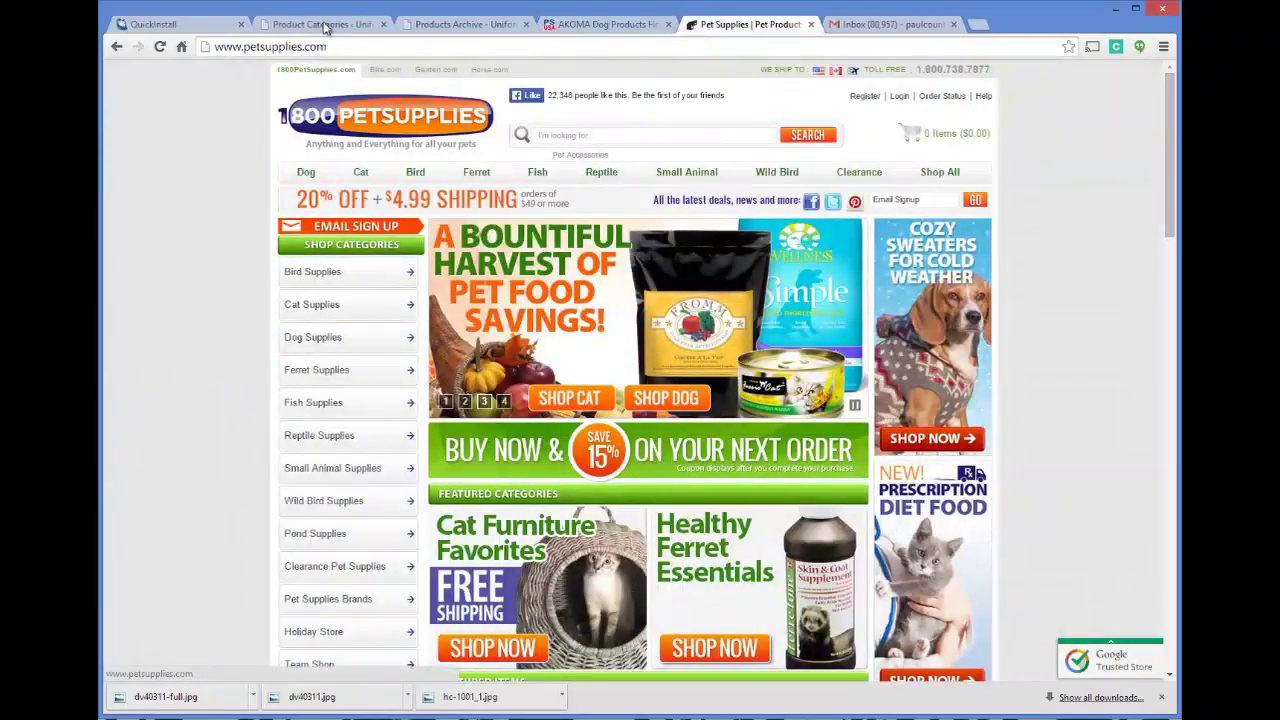
{"action": "left_click", "coordinate": [605, 24]}
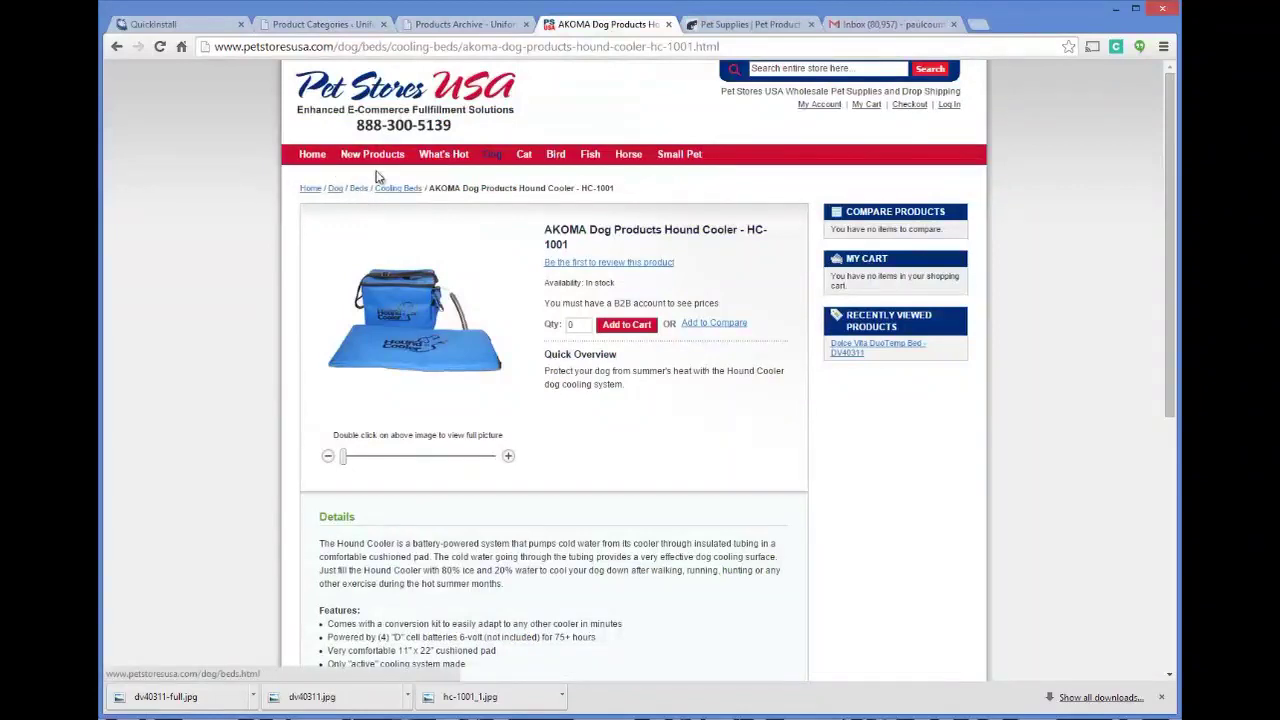
{"action": "left_click", "coordinate": [330, 24]}
{"action": "left_click", "coordinate": [323, 275]}
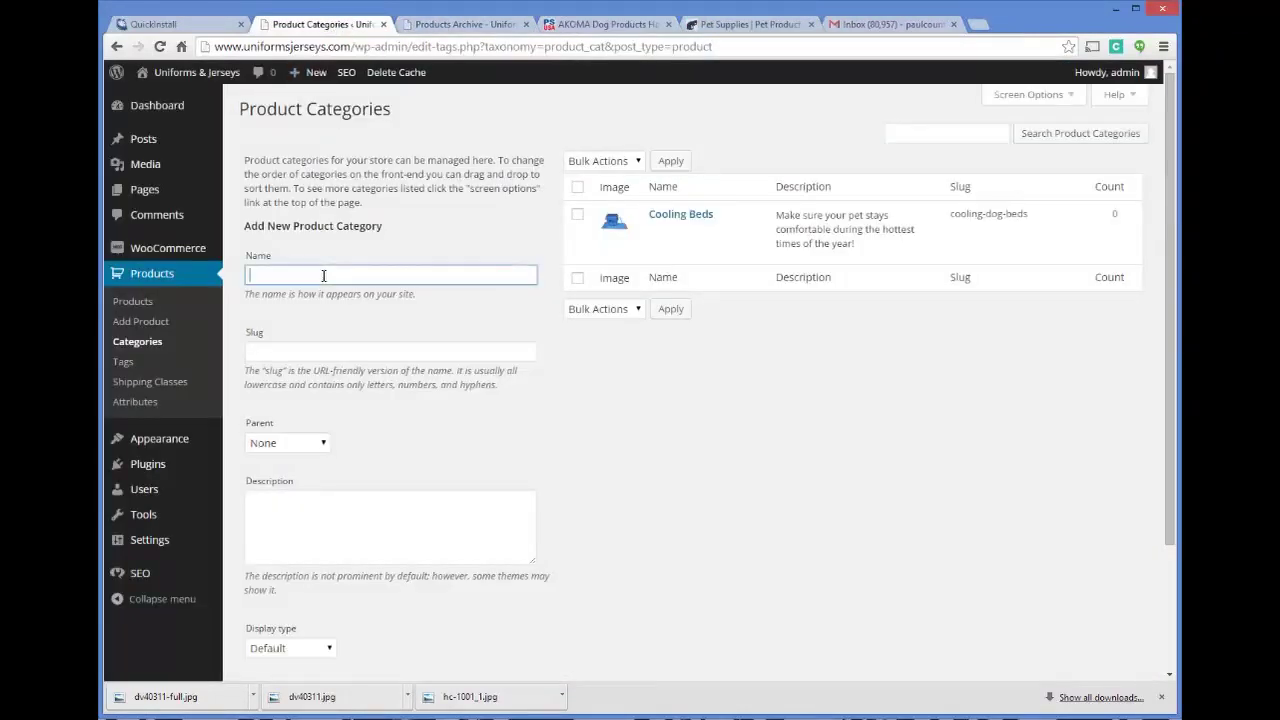
{"action": "type", "text": "Heated Dog"}
- Rename the Cooling Beds category to Cooling Dog Beds and save the update
{"action": "left_click", "coordinate": [658, 234]}
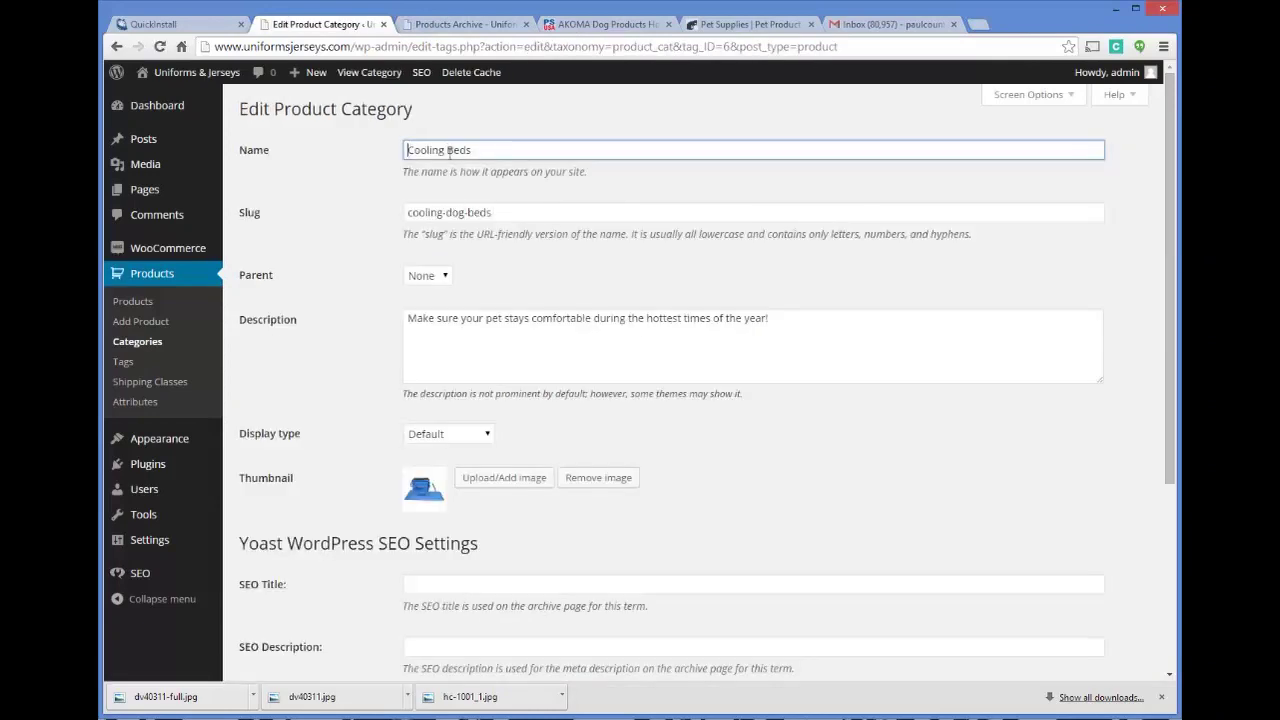
{"action": "left_click", "coordinate": [448, 150]}
{"action": "type", "text": "Dog"}
{"action": "scroll", "coordinate": [776, 500], "scroll_direction": "down", "scroll_amount": 3}
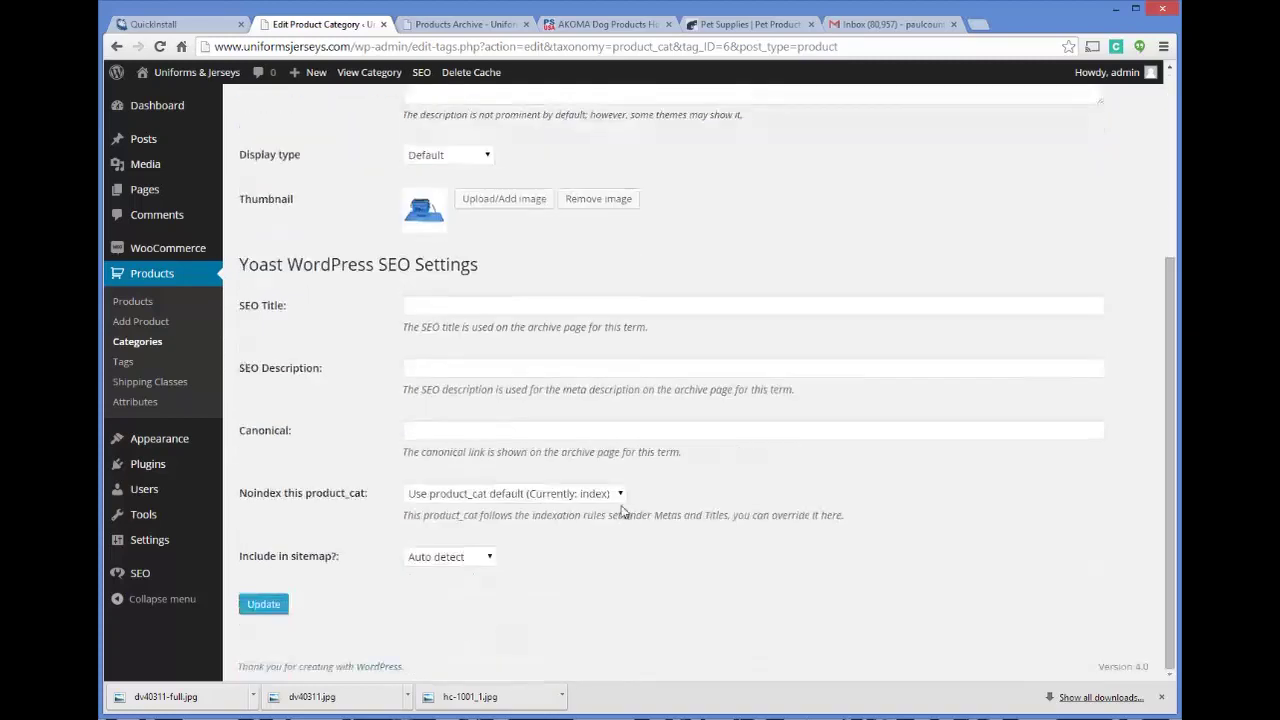
{"action": "left_click", "coordinate": [265, 604]}
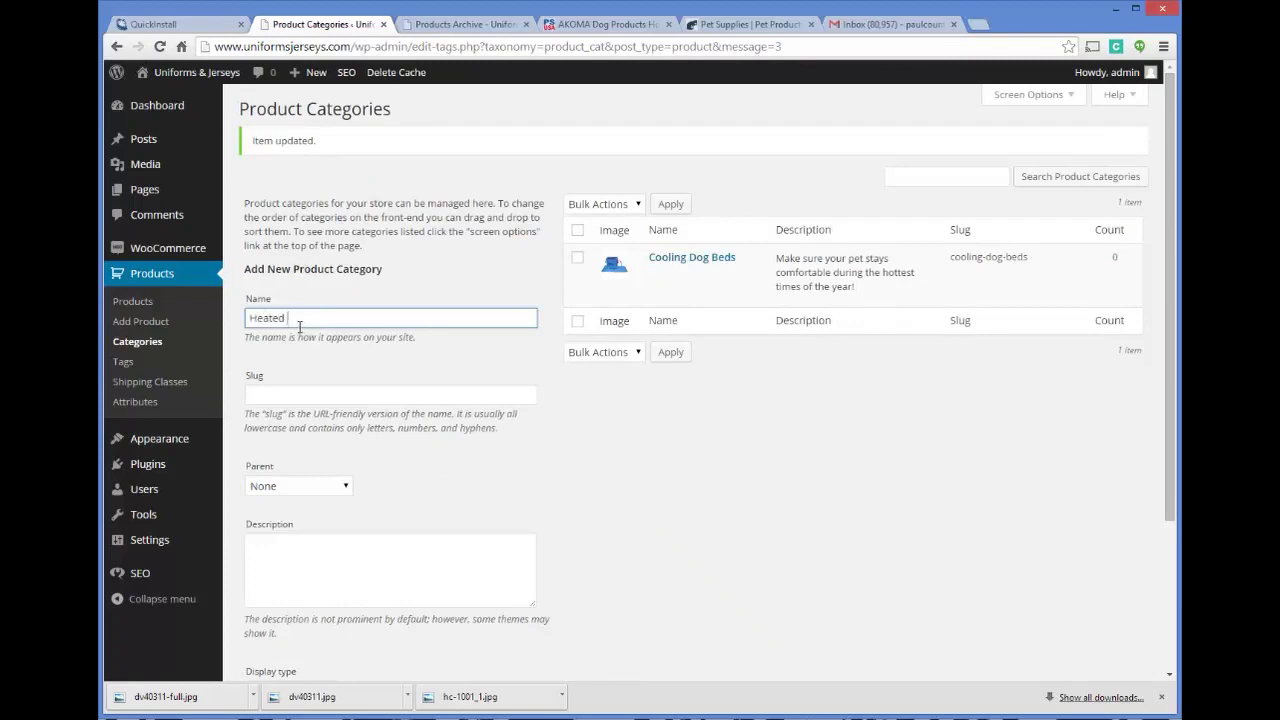
- Enter a new product category named Heated Dog Beds with the slug heated-dog-beds
{"action": "type", "text": "ds"}
{"action": "left_click", "coordinate": [342, 388]}
{"action": "type", "text": "heated"}
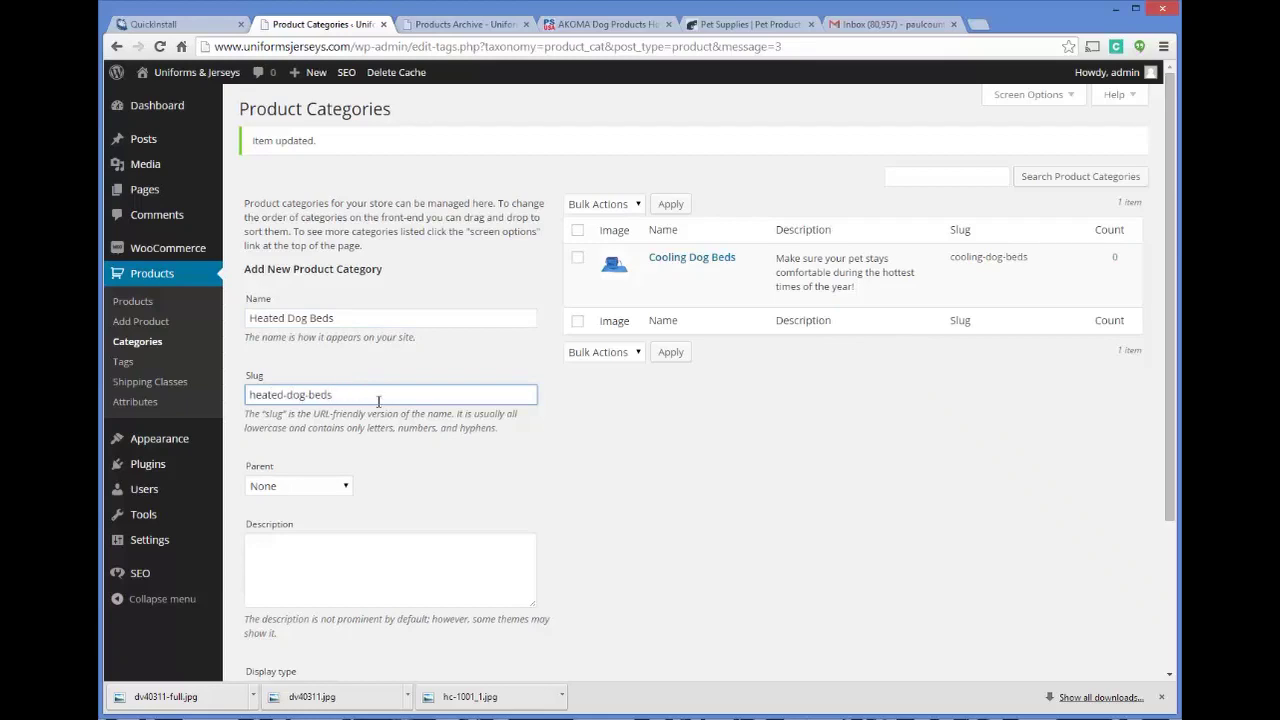
{"action": "scroll", "coordinate": [426, 375], "scroll_direction": "down", "scroll_amount": 1}
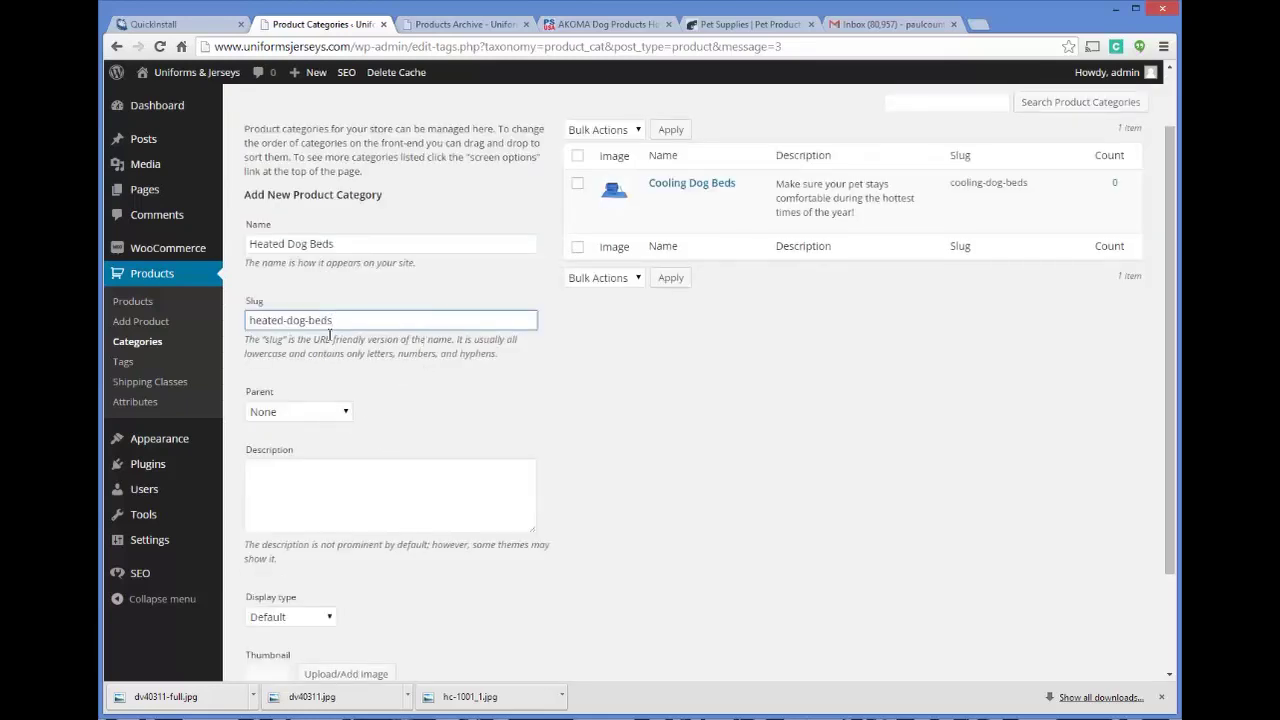
{"action": "key", "text": "ctrl+a"}
{"action": "type", "text": "heate"}
- Enter the description "Keep your pets comfortable during the cold times of year with our high quality heated dog beds."
{"action": "left_click", "coordinate": [359, 491]}
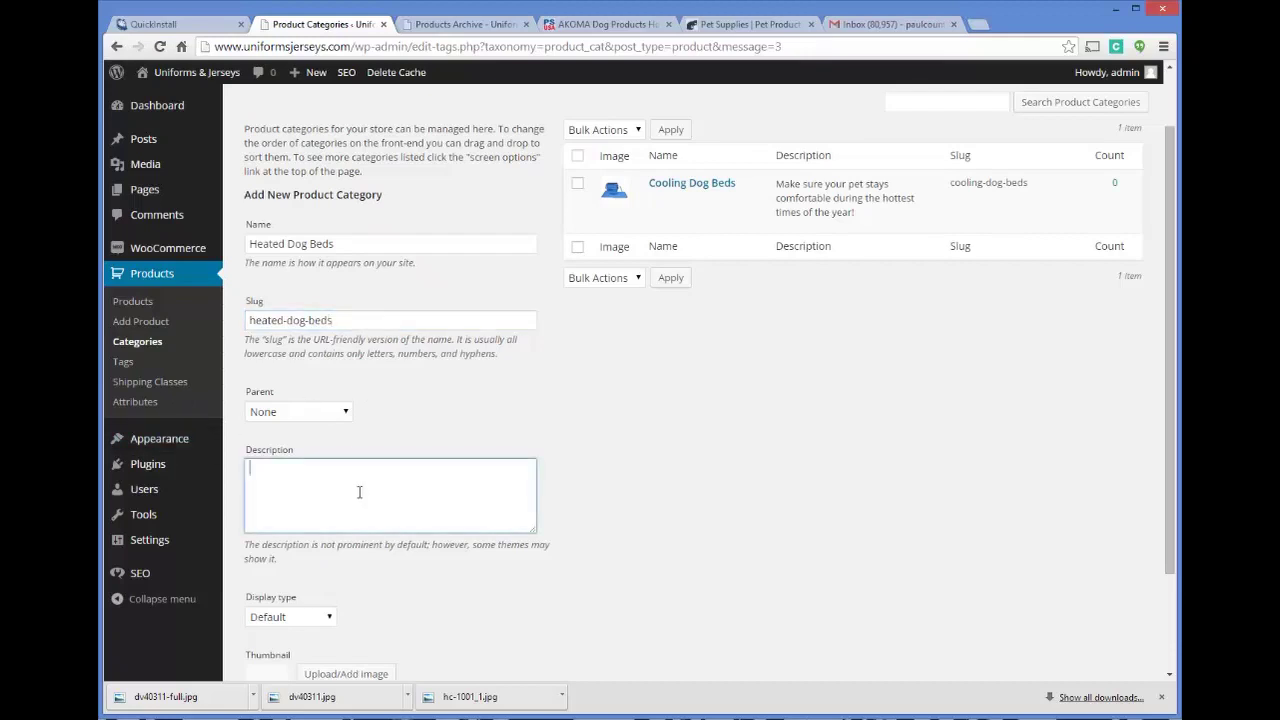
{"action": "type", "text": "Keep your pets comfortable during the c"}
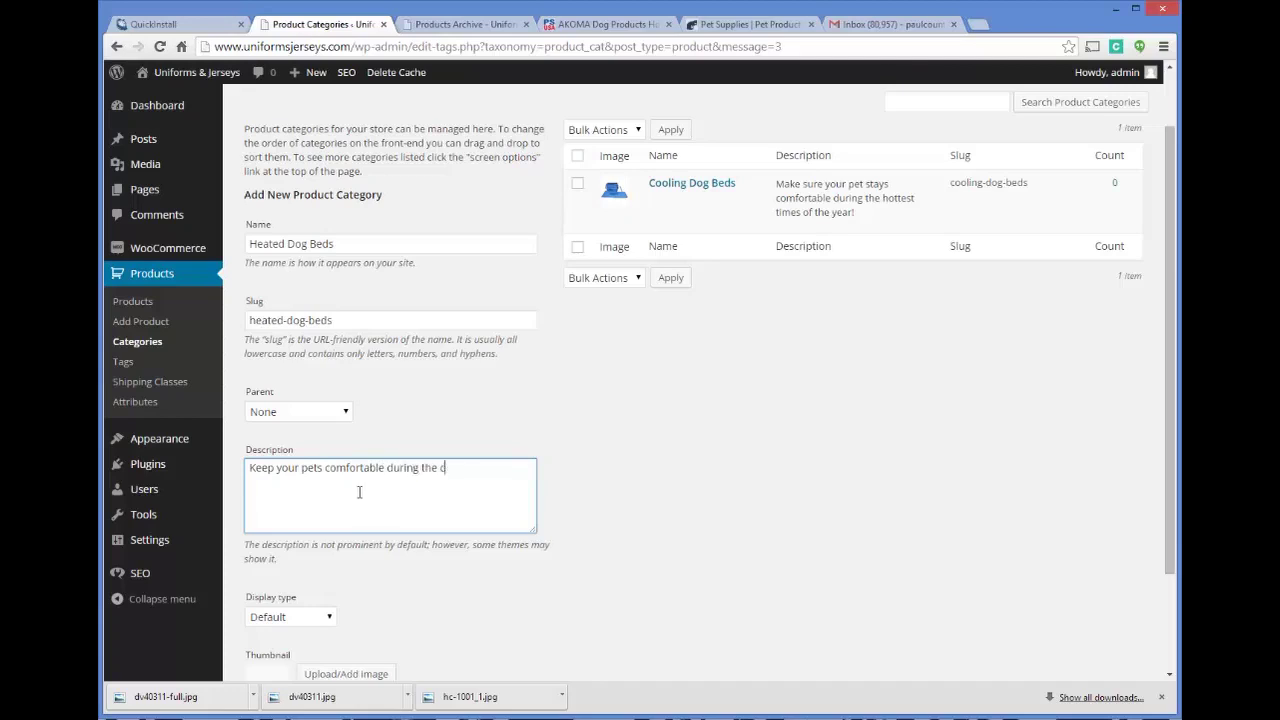
{"action": "type", "text": "old times of year with our high quality heated dog beds."}
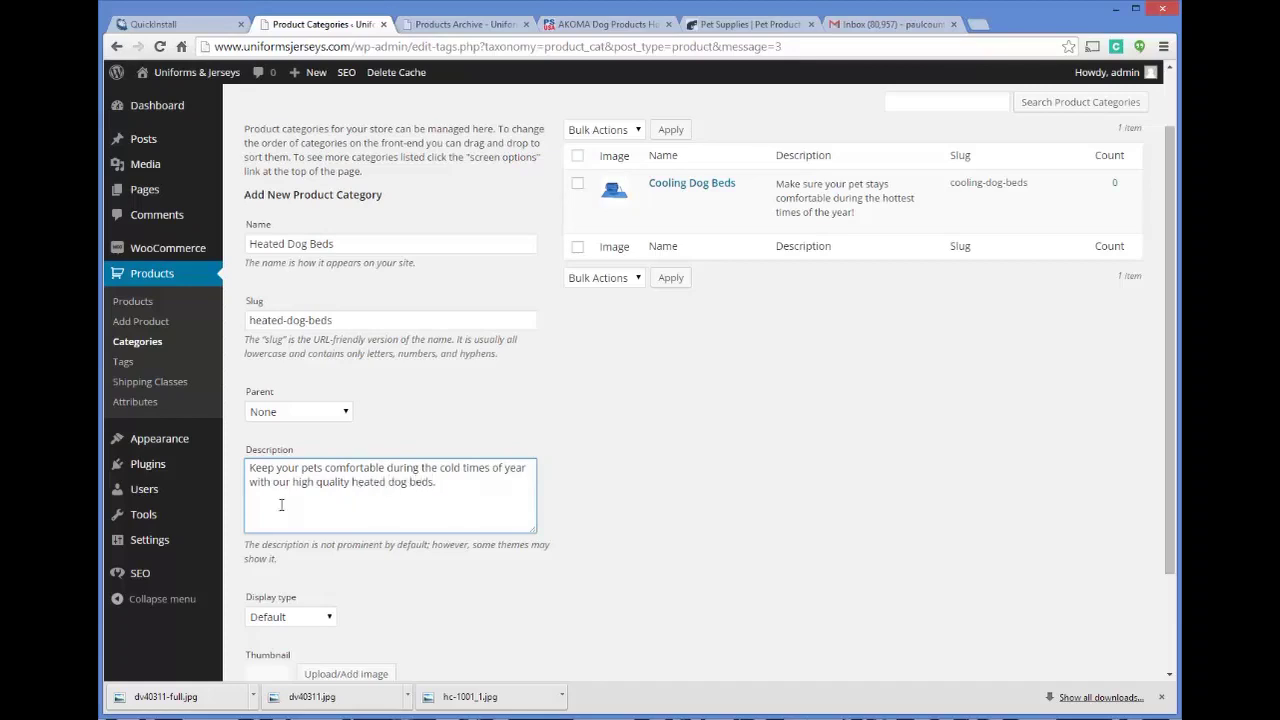
- Upload dv40311.jpg as the category thumbnail and add the Heated Dog Beds category to the store
{"action": "scroll", "coordinate": [362, 500], "scroll_direction": "down", "scroll_amount": 3}
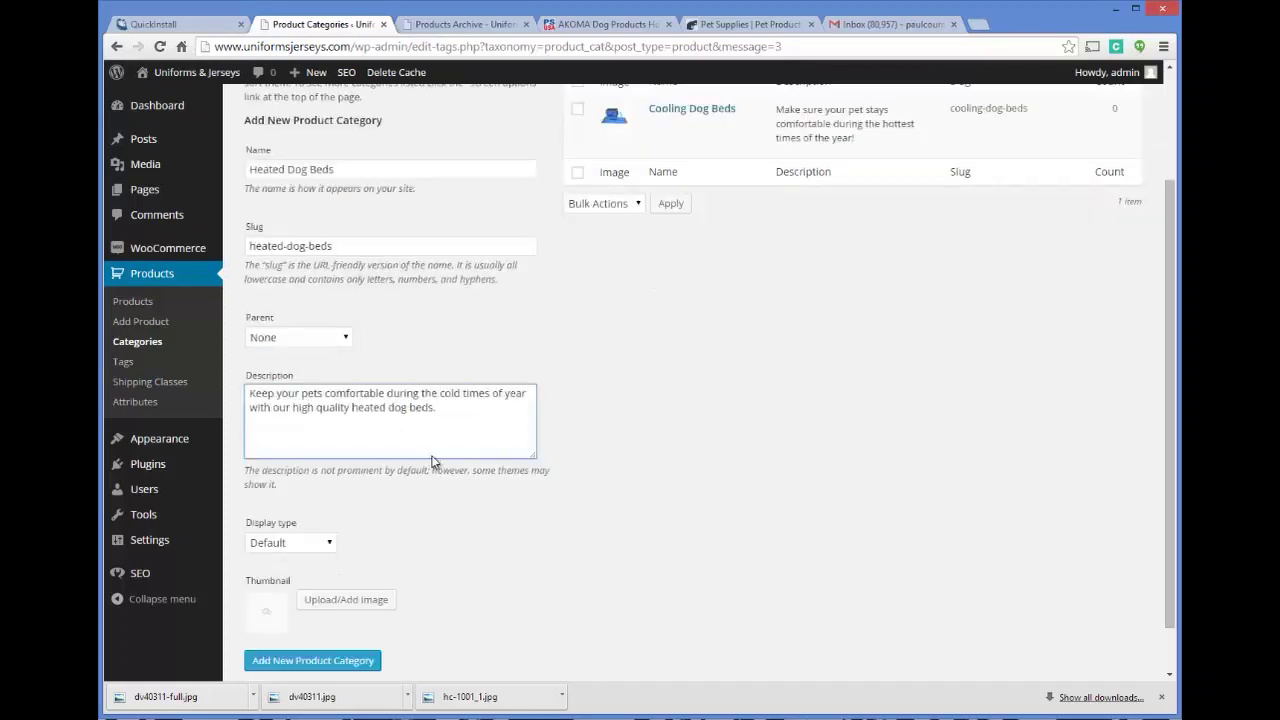
{"action": "left_click", "coordinate": [346, 545]}
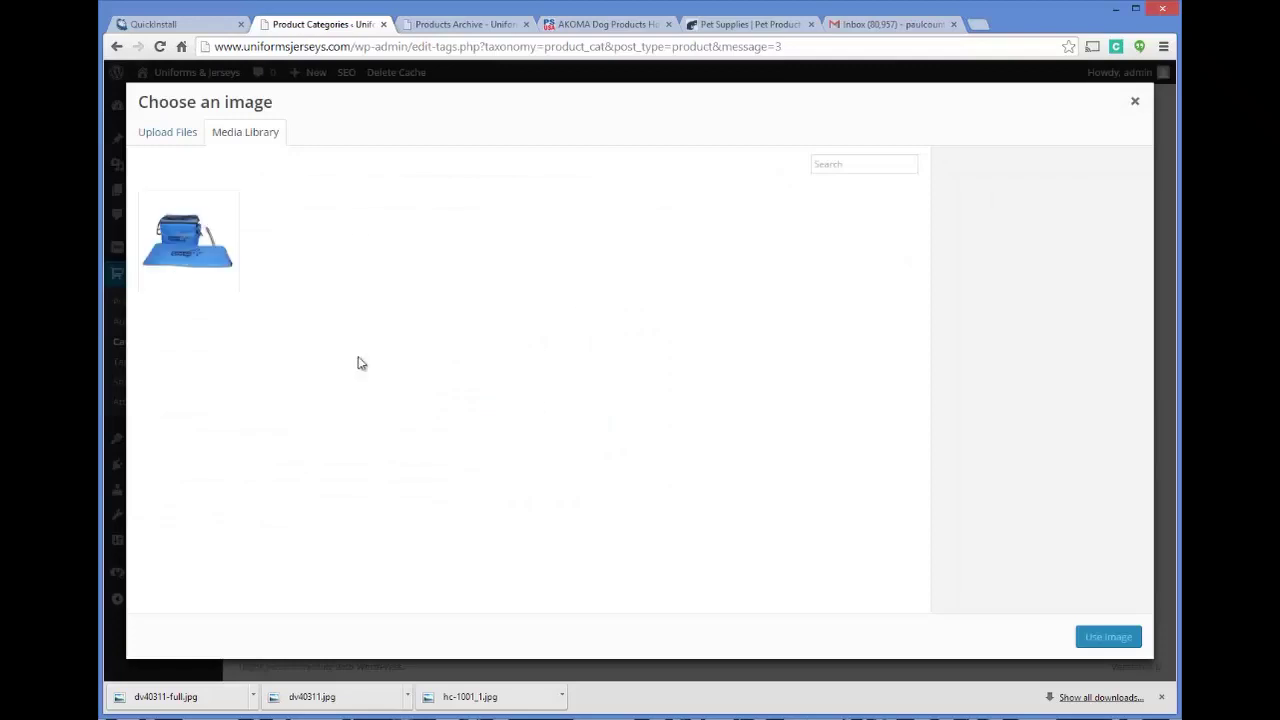
{"action": "left_click", "coordinate": [177, 143]}
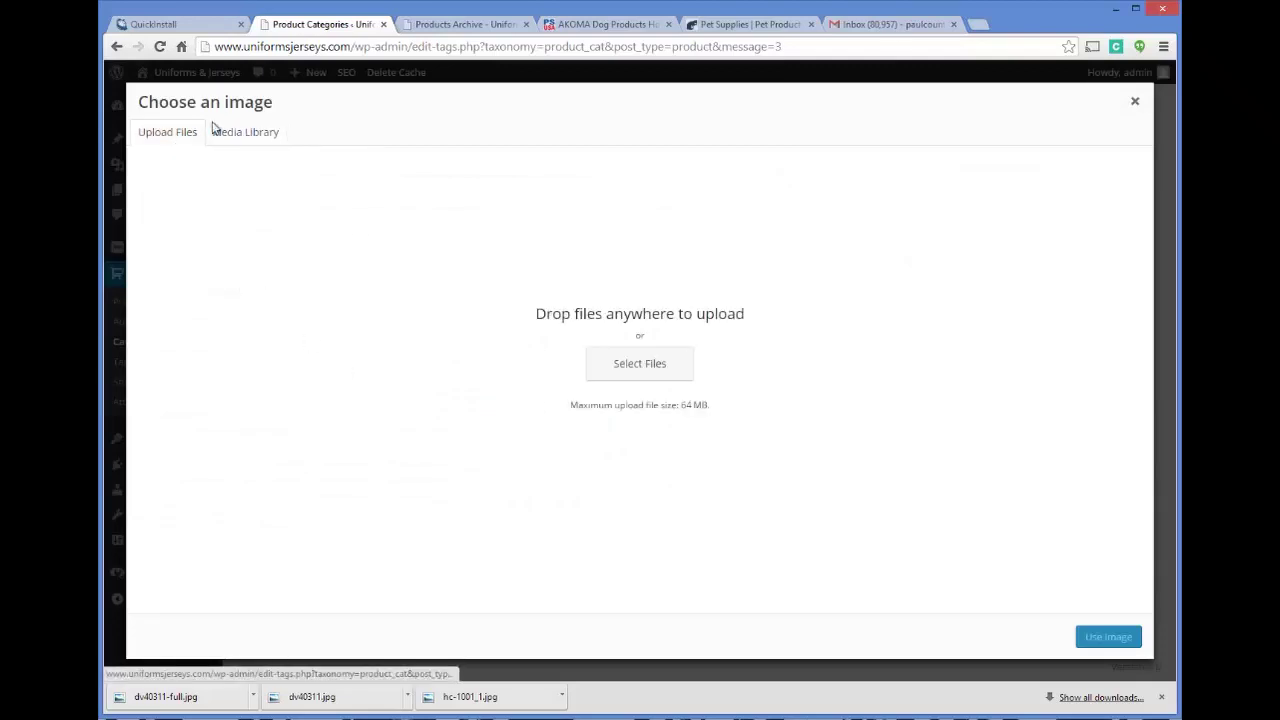
{"action": "left_click", "coordinate": [667, 360]}
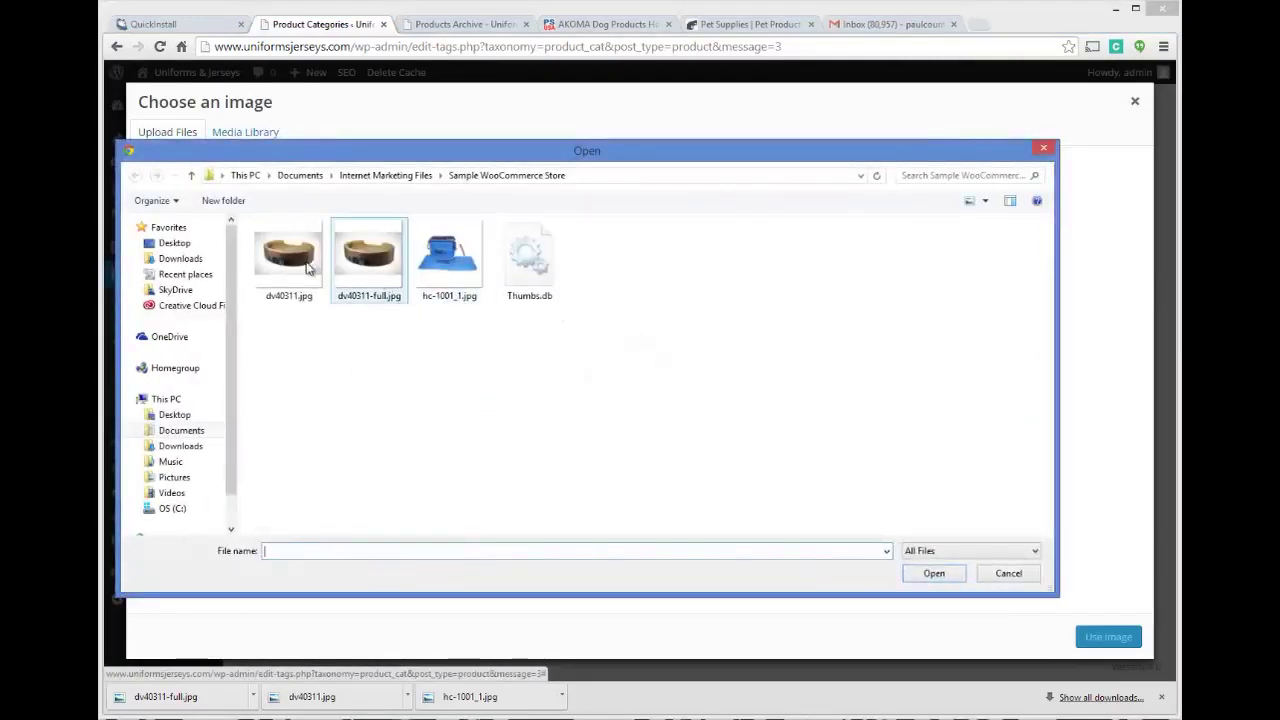
{"action": "double_click", "coordinate": [280, 266]}
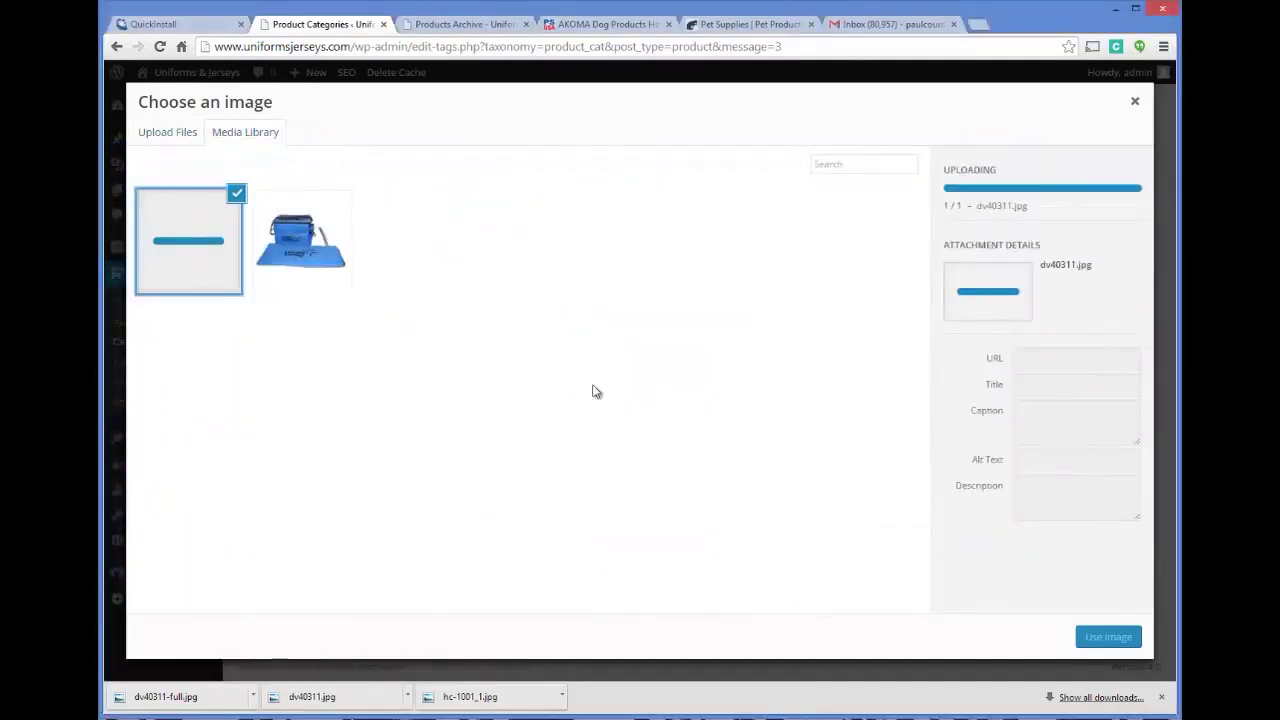
{"action": "left_click", "coordinate": [1102, 642]}
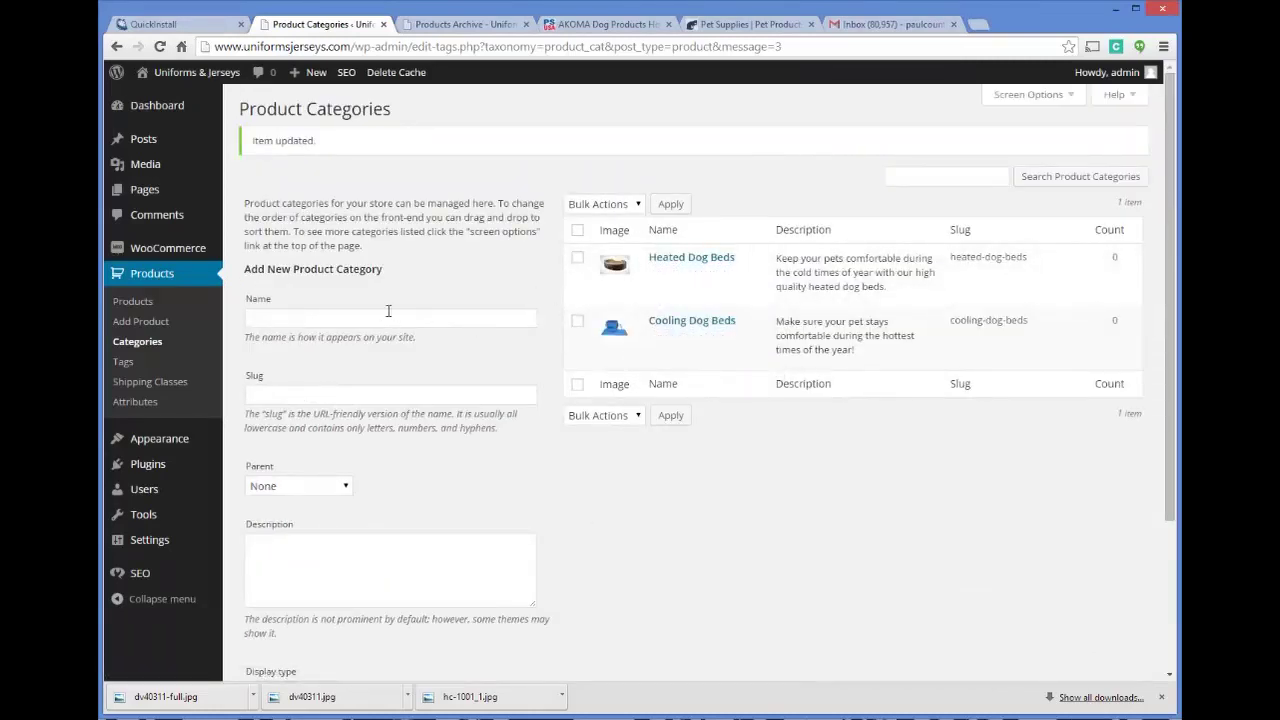
- Start a new product and use the supplier's product name, "AKOMA Dog Products Hound Cooler - HC-1001", as its title
{"action": "left_click", "coordinate": [141, 322]}
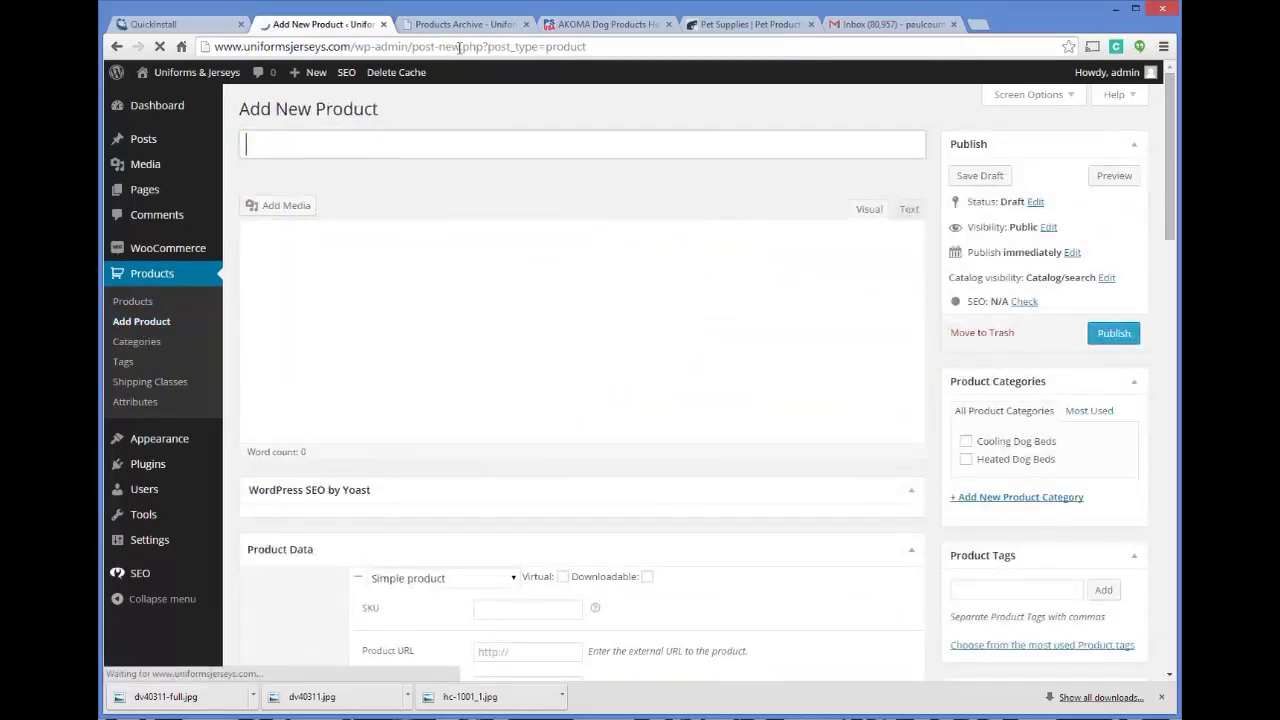
{"action": "left_click", "coordinate": [578, 24]}
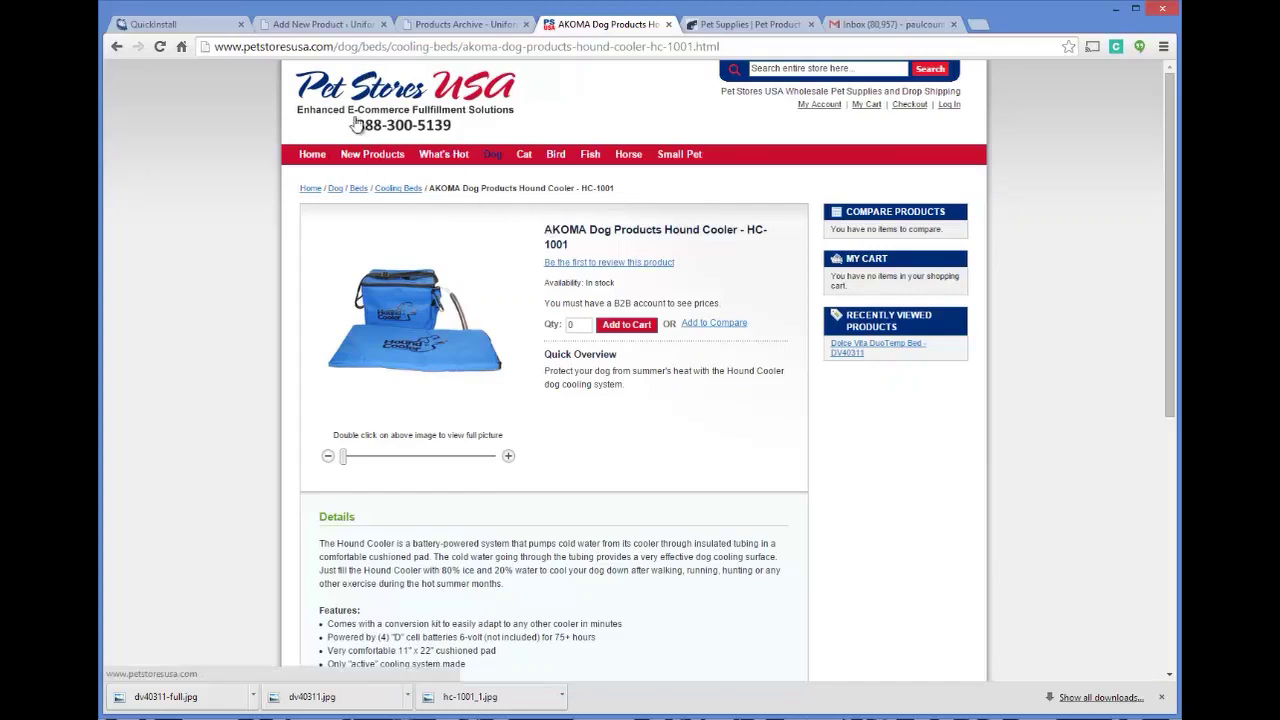
{"action": "left_click_drag", "start_coordinate": [543, 229], "coordinate": [588, 247]}
{"action": "key", "text": "ctrl+c"}
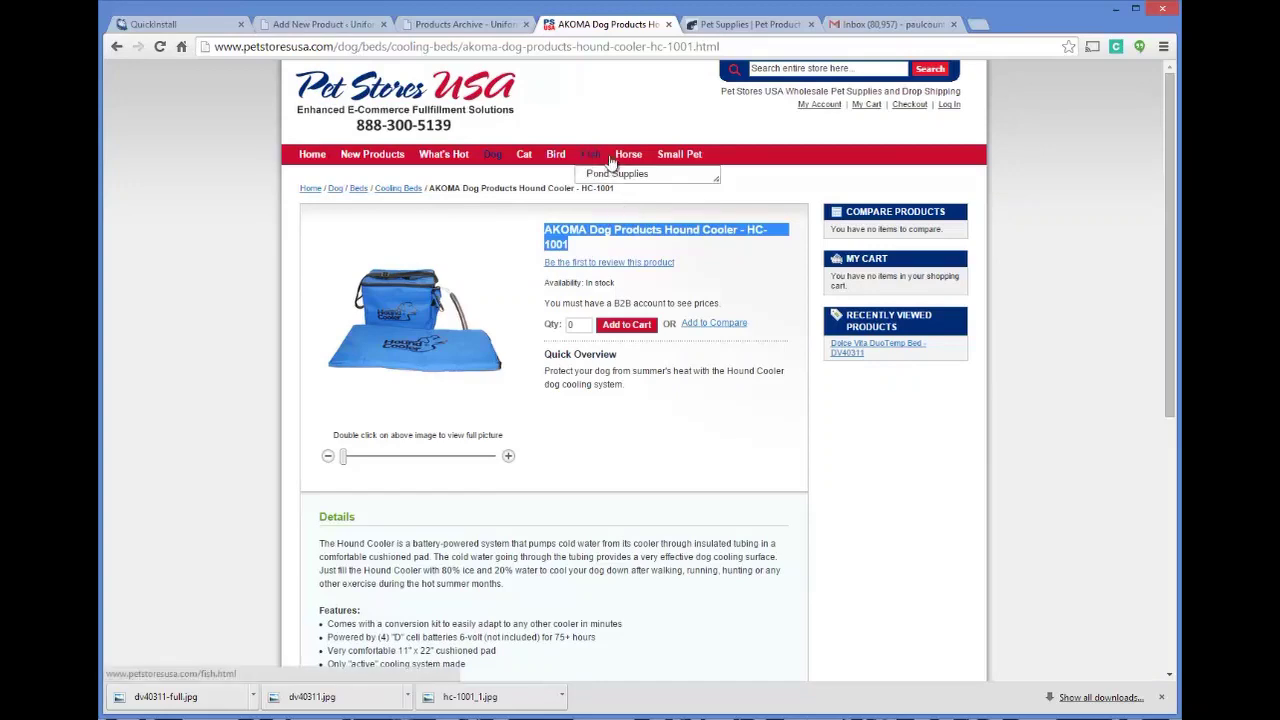
{"action": "left_click", "coordinate": [460, 30]}
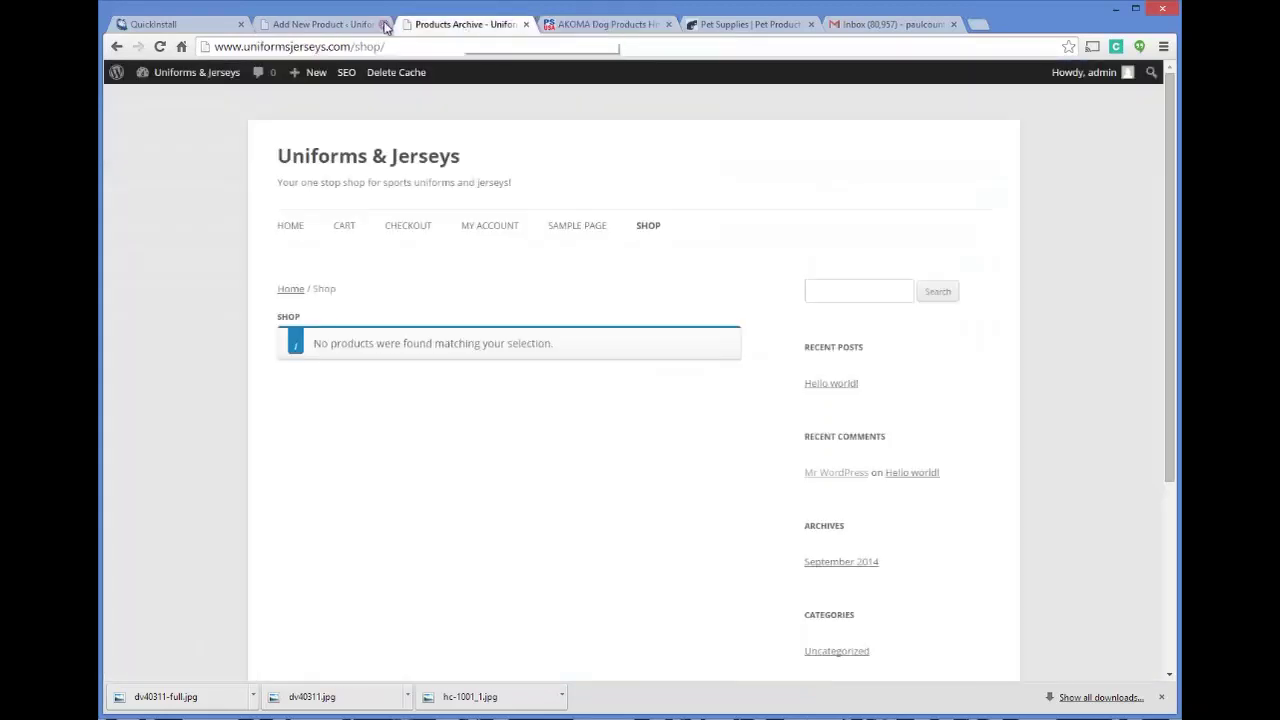
{"action": "left_click", "coordinate": [346, 28]}
{"action": "key", "text": "ctrl+v"}
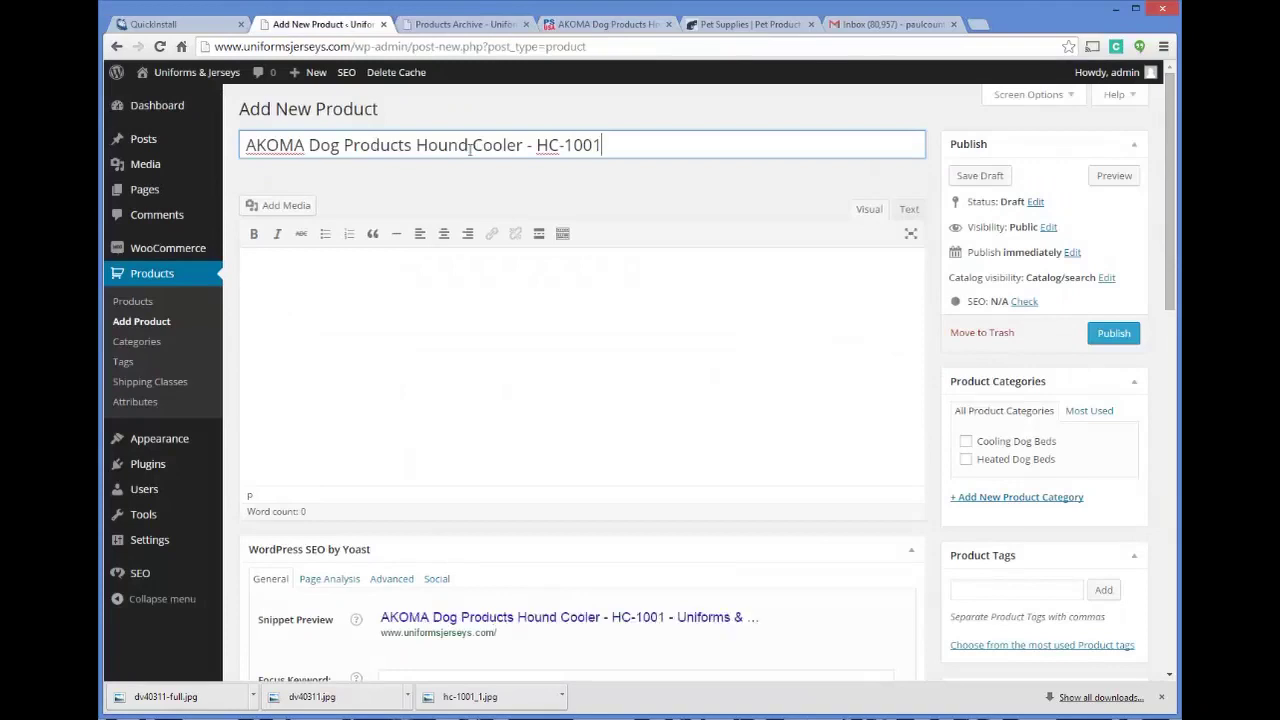
- Replace the model number at the end of the product title with "Dog Bed"
{"action": "key", "text": "BackSpace"}
{"action": "key", "text": "BackSpace"}
{"action": "key", "text": "BackSpace"}
{"action": "key", "text": "BackSpace"}
{"action": "key", "text": "BackSpace"}
{"action": "key", "text": "BackSpace"}
{"action": "key", "text": "BackSpace"}
{"action": "key", "text": "BackSpace"}
{"action": "key", "text": "BackSpace"}
{"action": "key", "text": "BackSpace"}
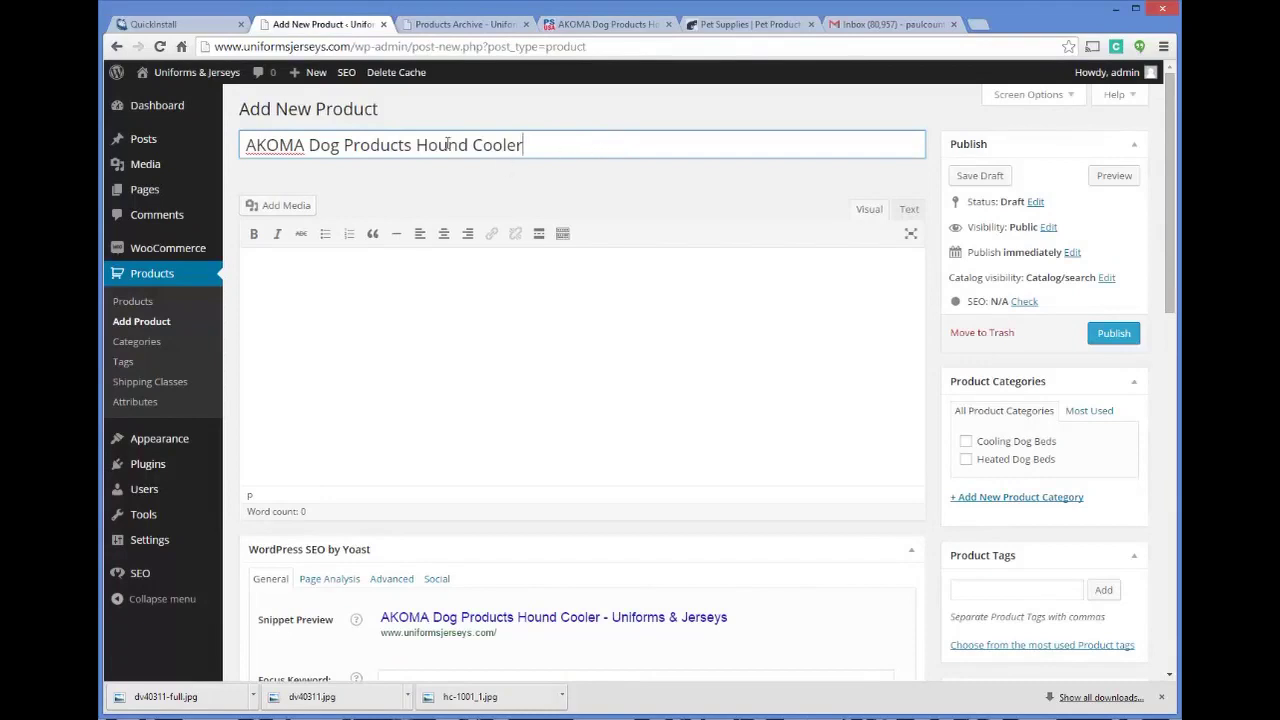
{"action": "type", "text": "Dog Bed"}
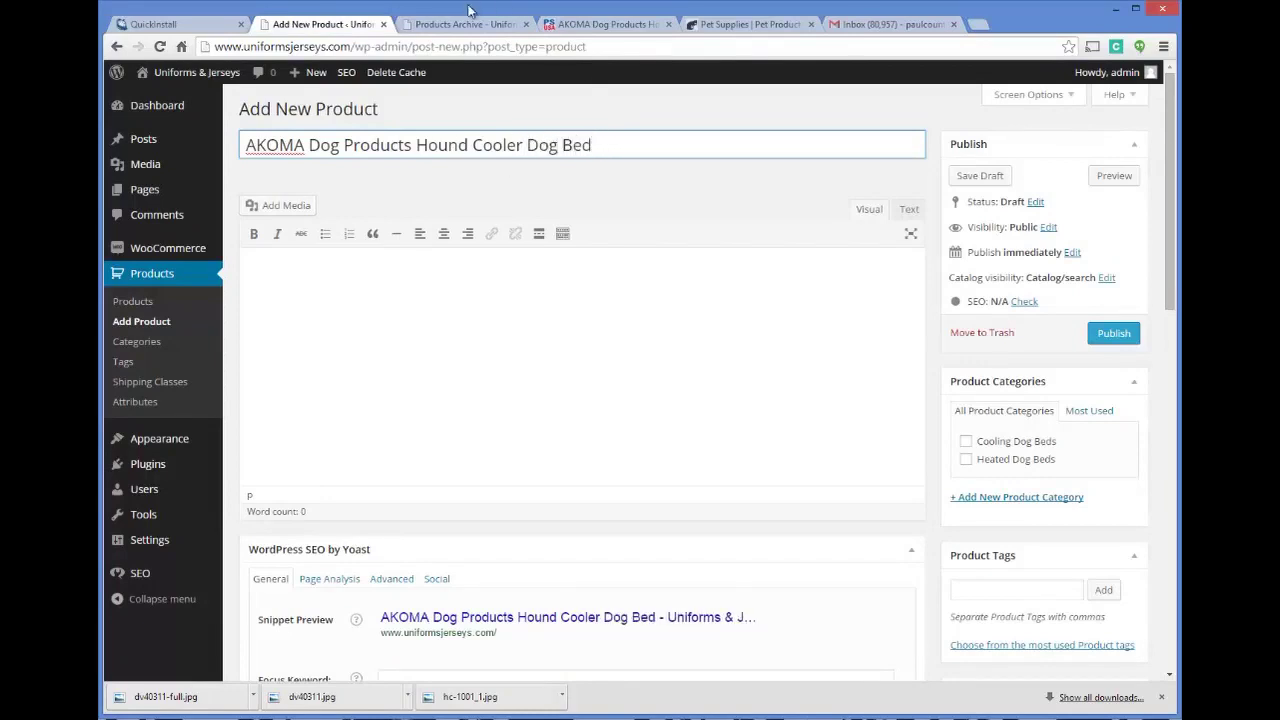
- Copy the Details paragraph and the full Features list from the supplier's Hound Cooler page
{"action": "left_click", "coordinate": [590, 26]}
{"action": "scroll", "coordinate": [432, 422], "scroll_direction": "down", "scroll_amount": 2}
{"action": "scroll", "coordinate": [432, 422], "scroll_direction": "down", "scroll_amount": 1}
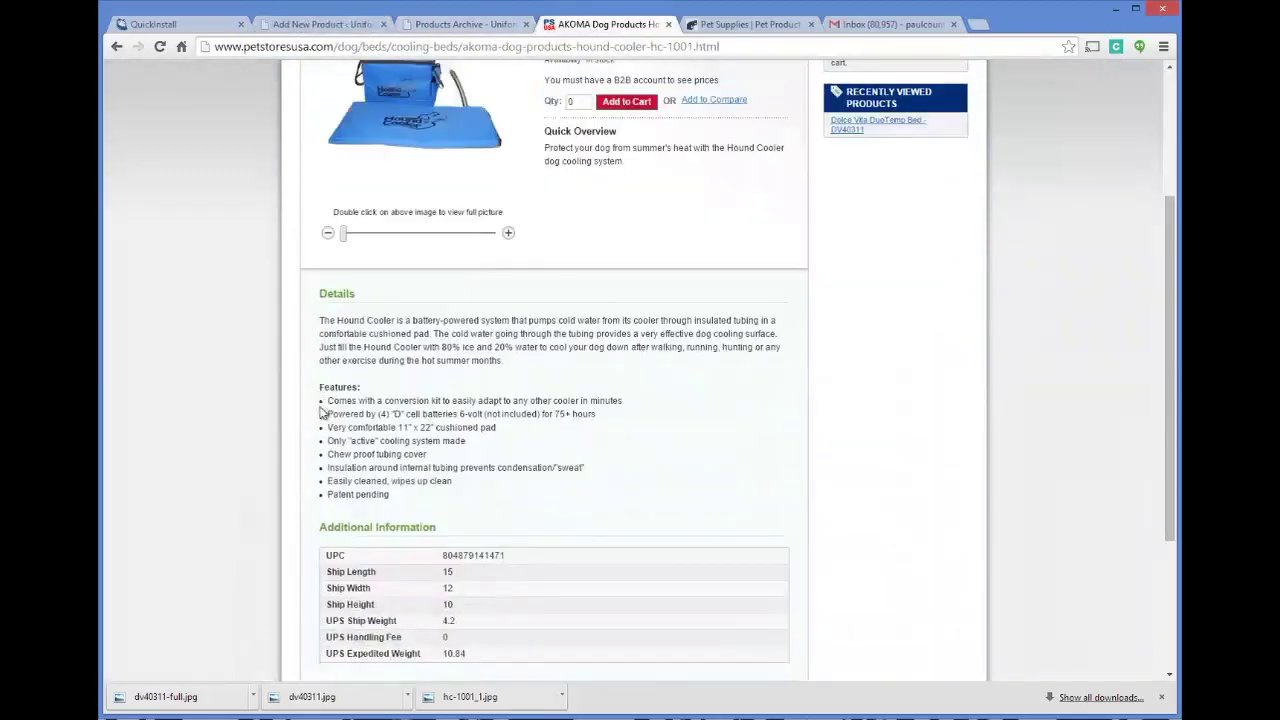
{"action": "left_click_drag", "start_coordinate": [320, 318], "coordinate": [512, 495]}
{"action": "right_click", "coordinate": [432, 355]}
{"action": "left_click", "coordinate": [468, 366]}
{"action": "right_click", "coordinate": [432, 337]}
{"action": "left_click", "coordinate": [470, 350]}
{"action": "right_click", "coordinate": [354, 330]}
{"action": "key", "text": "Escape"}
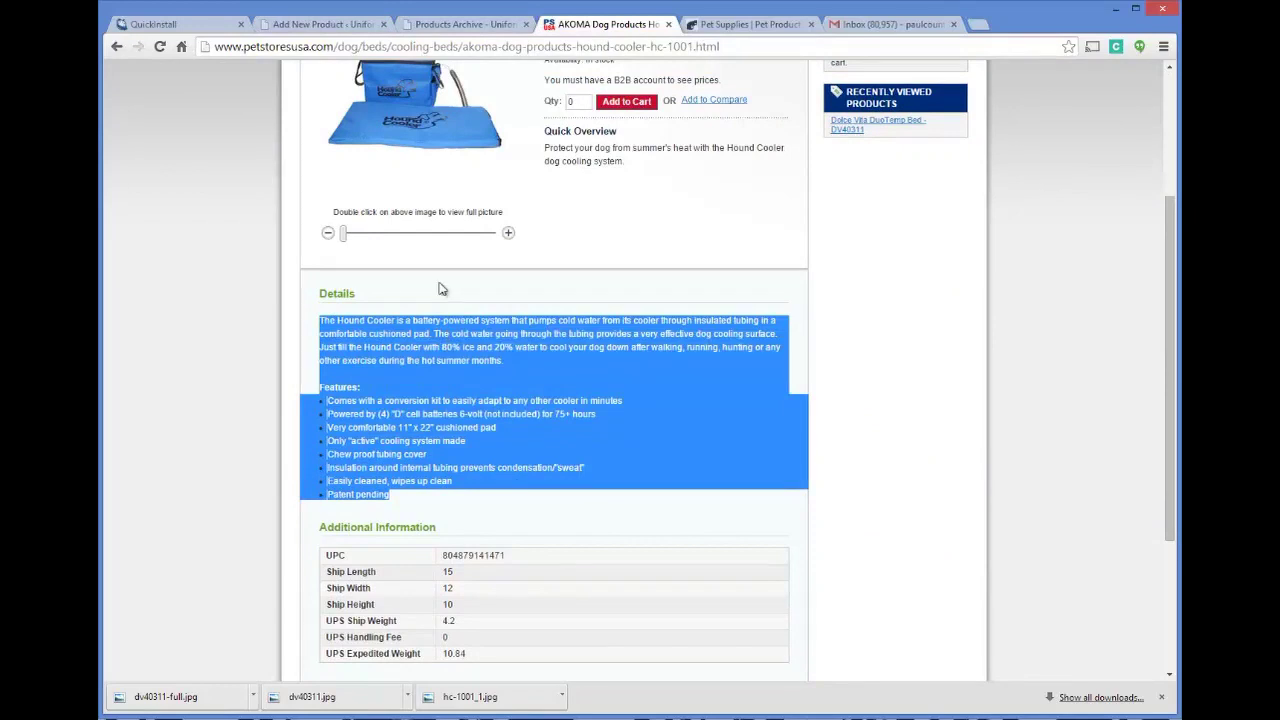
{"action": "right_click", "coordinate": [395, 339]}
{"action": "key", "text": "Escape"}
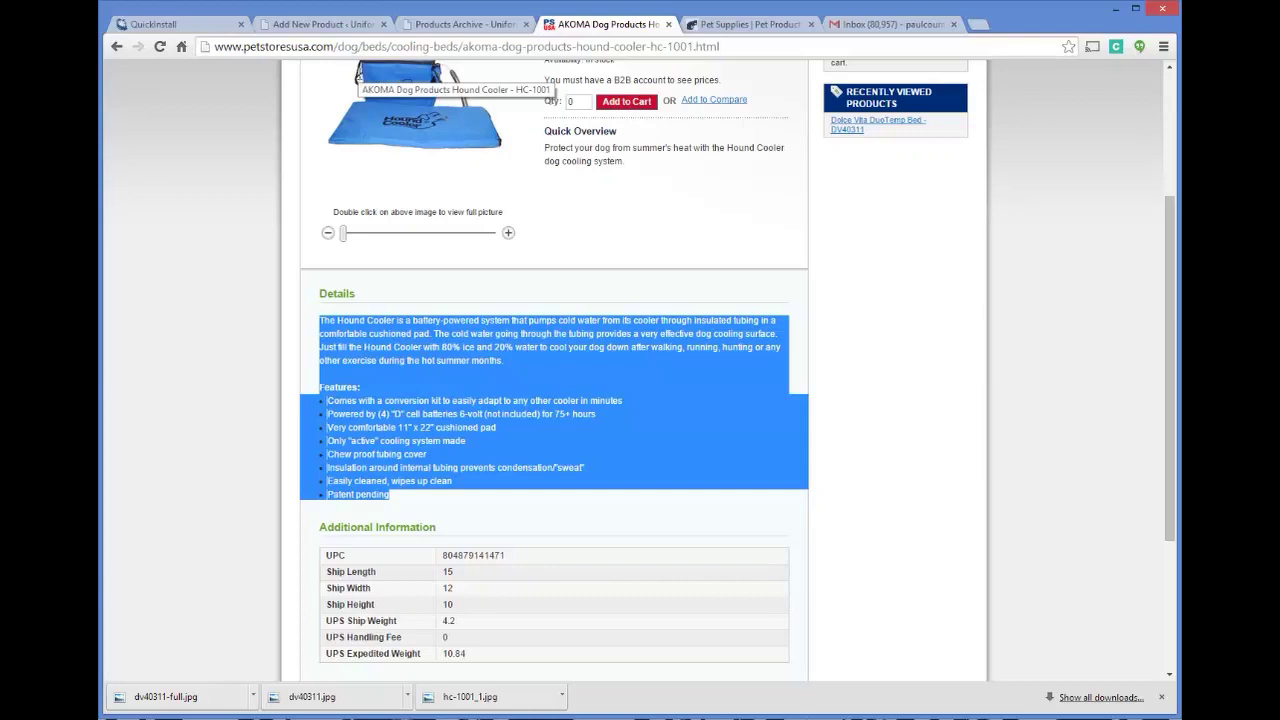
{"action": "right_click", "coordinate": [380, 334]}
{"action": "left_click", "coordinate": [420, 392]}
- Paste the copied details into the new product's description and insert "cooling dog bed" before "system" in the first sentence
{"action": "left_click", "coordinate": [310, 26]}
{"action": "left_click", "coordinate": [416, 262]}
{"action": "key", "text": "ctrl+v"}
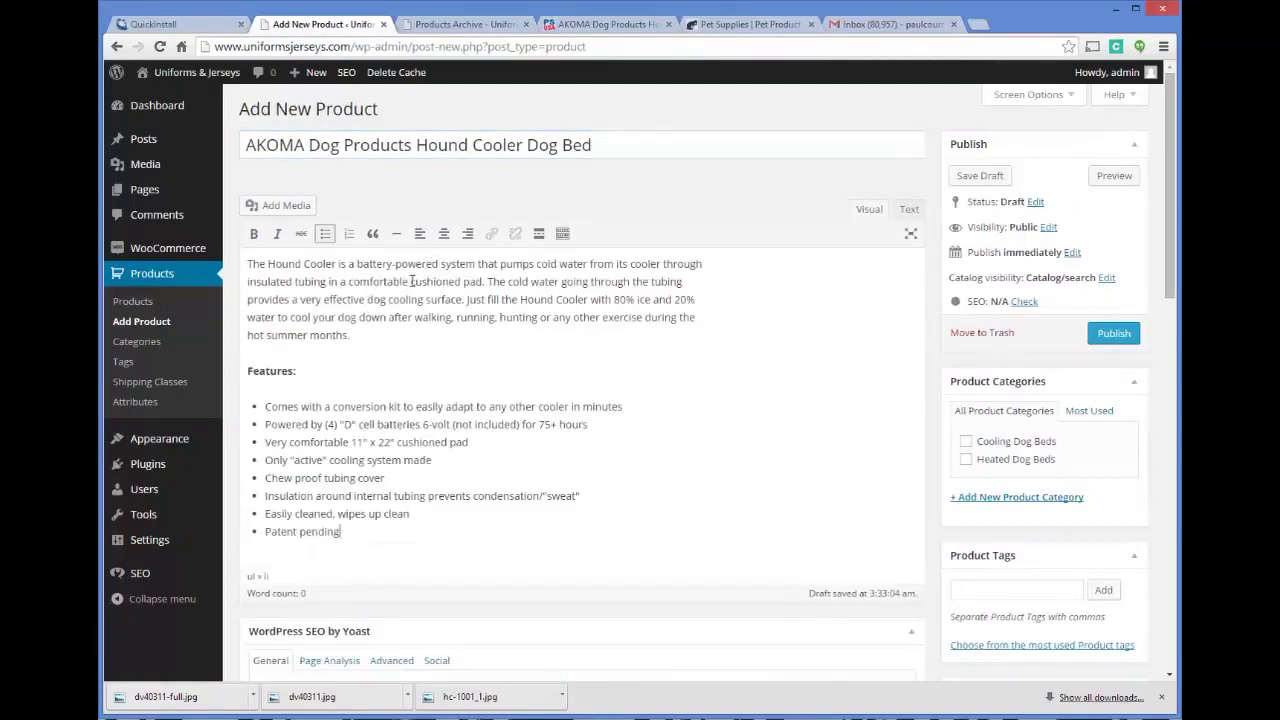
{"action": "left_click", "coordinate": [443, 265]}
{"action": "type", "text": "cooling dog bed"}
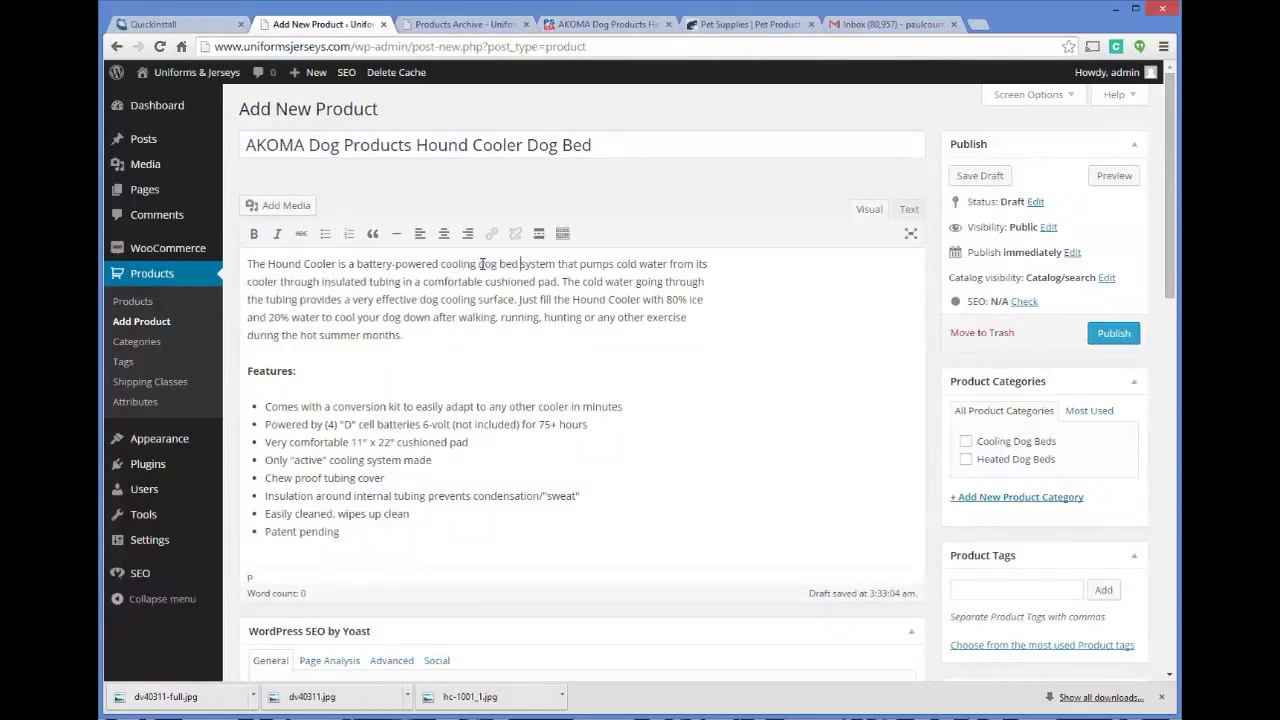
- Enter "AKOMA Cooling Dog Bed -" as the product's SEO title
{"action": "scroll", "coordinate": [640, 330], "scroll_direction": "down", "scroll_amount": 1}
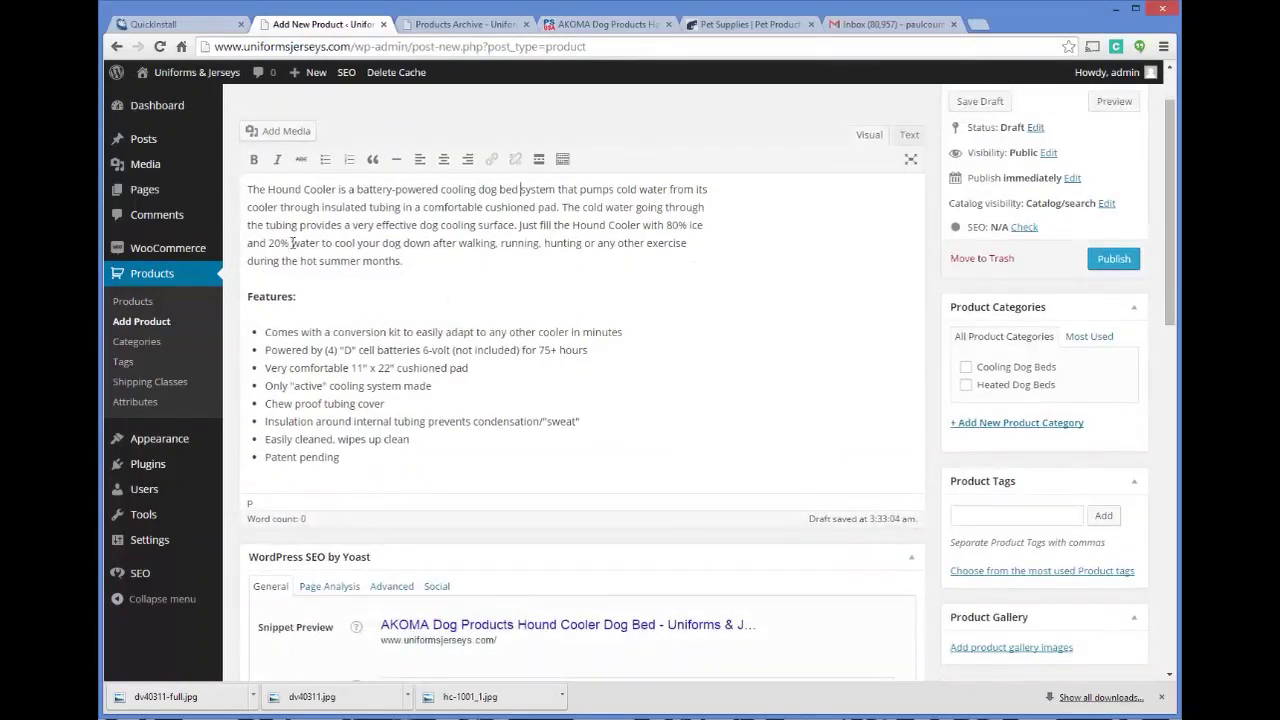
{"action": "scroll", "coordinate": [306, 420], "scroll_direction": "down", "scroll_amount": 4}
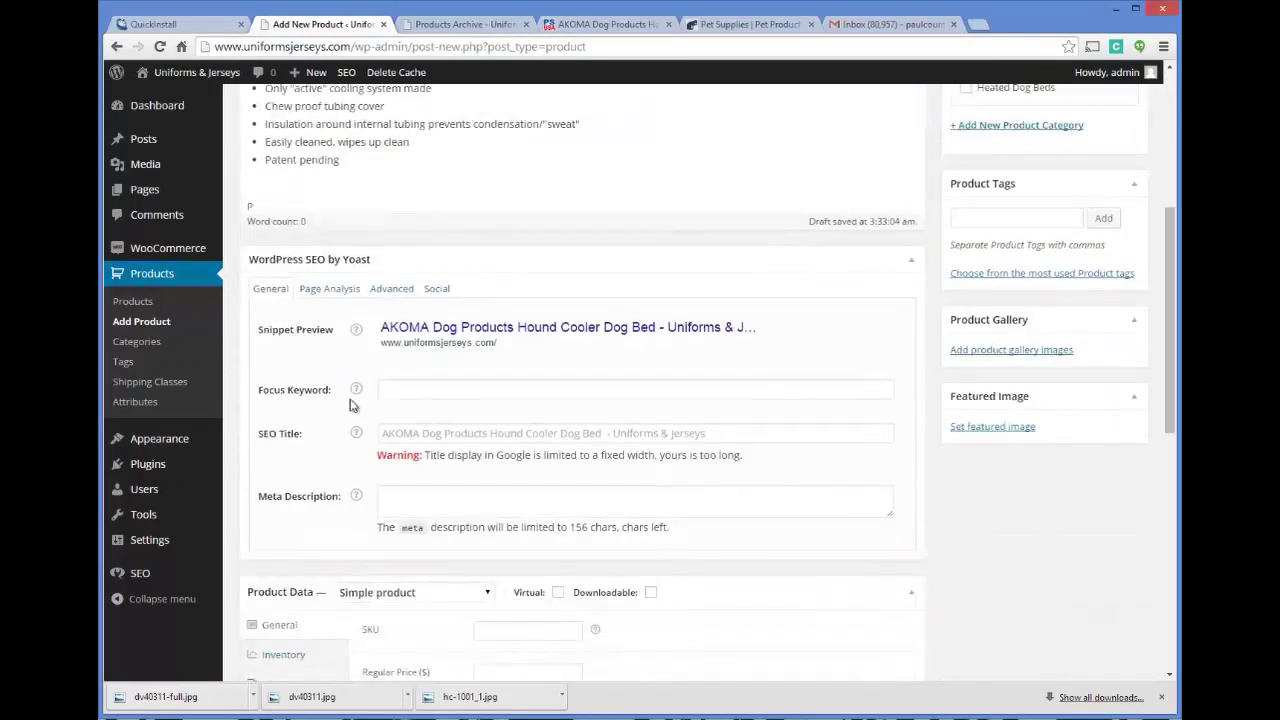
{"action": "left_click", "coordinate": [394, 436]}
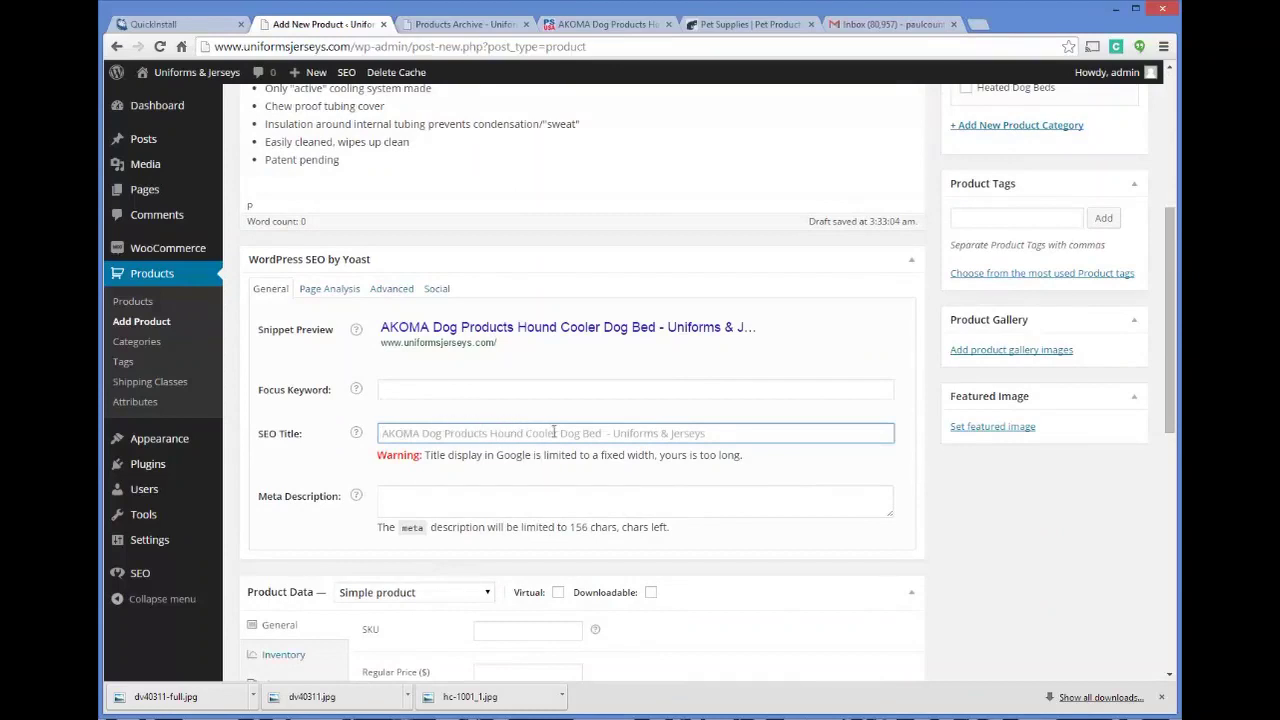
{"action": "left_click", "coordinate": [441, 389]}
{"action": "left_click", "coordinate": [395, 434]}
{"action": "left_click", "coordinate": [401, 499]}
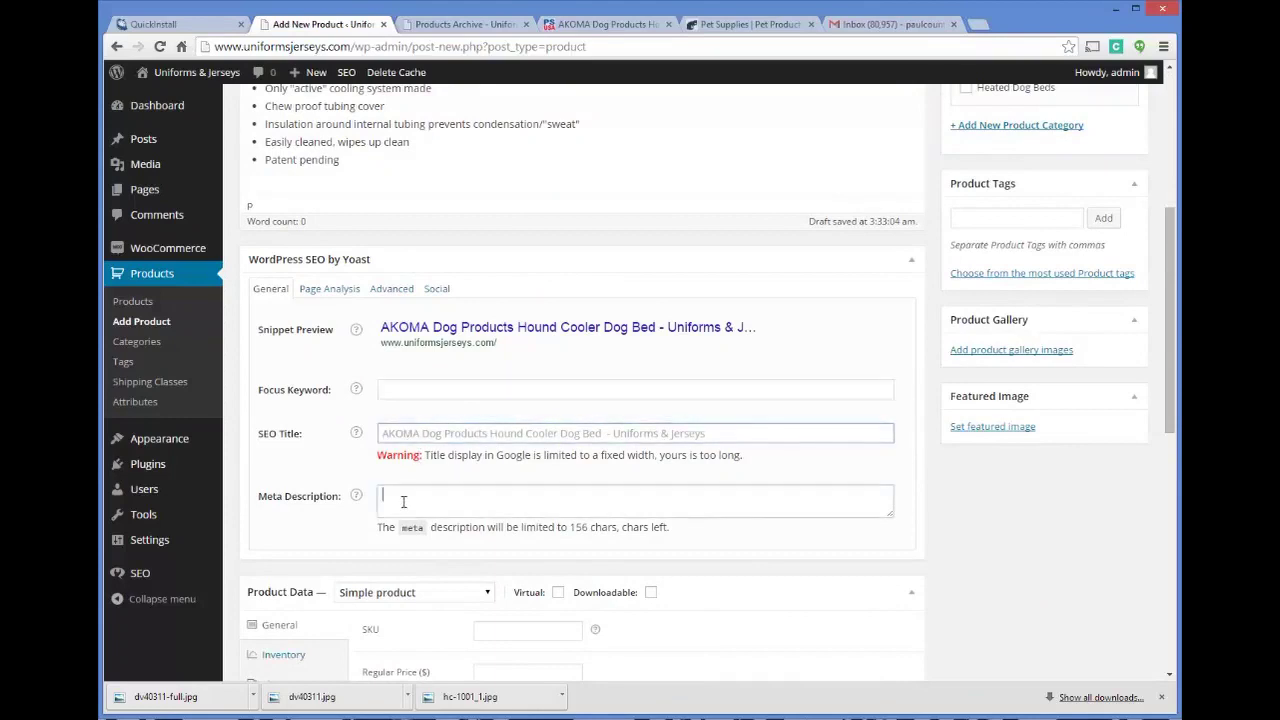
{"action": "left_click", "coordinate": [417, 433]}
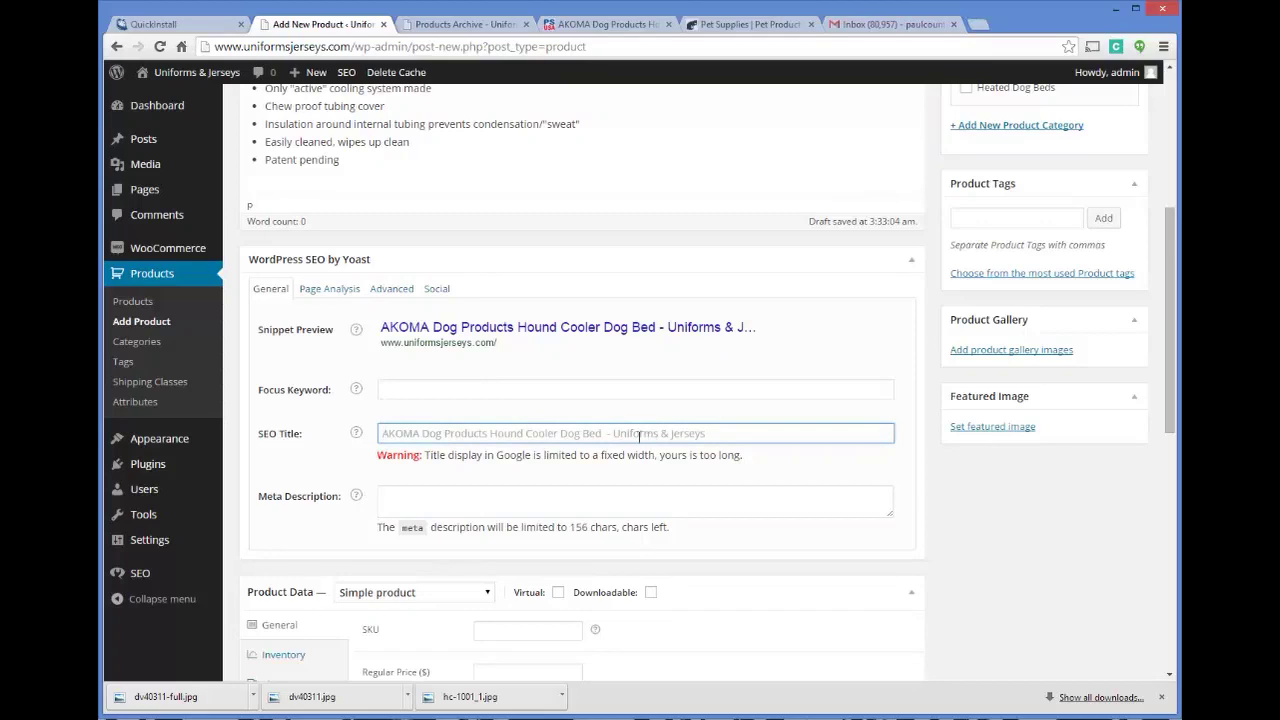
{"action": "type", "text": "A"}
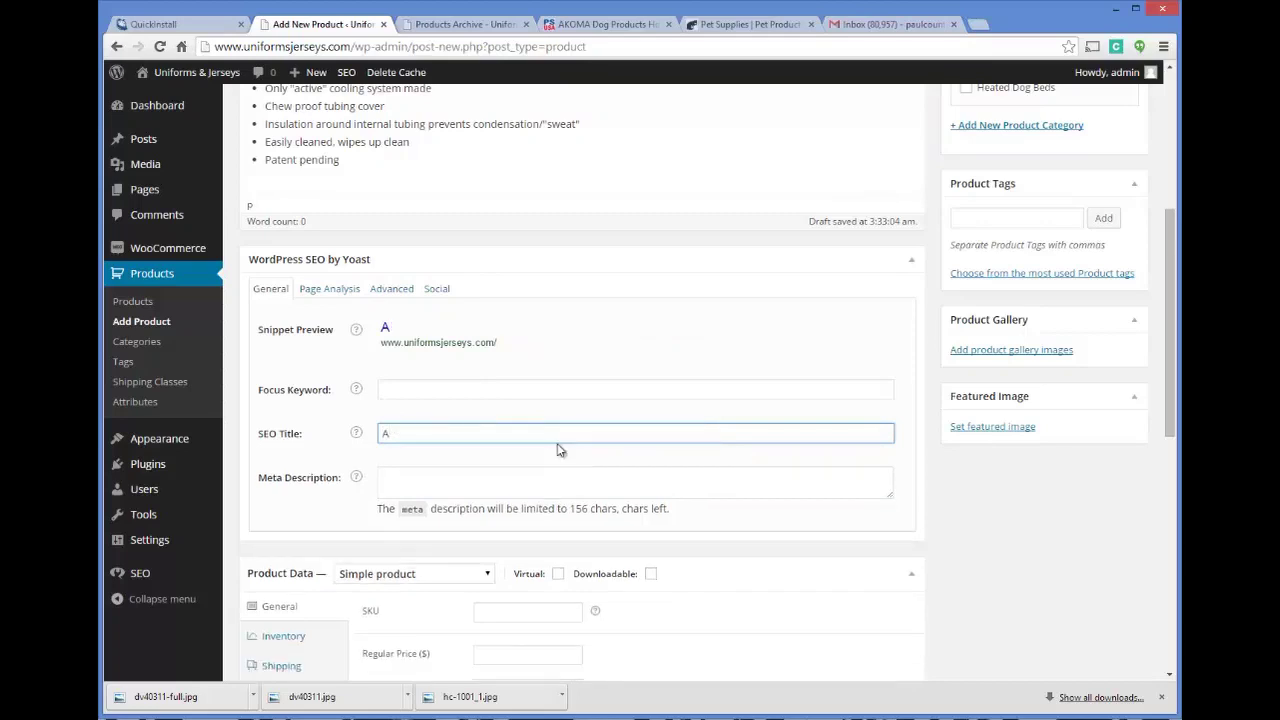
{"action": "scroll", "coordinate": [552, 423], "scroll_direction": "up", "scroll_amount": 4}
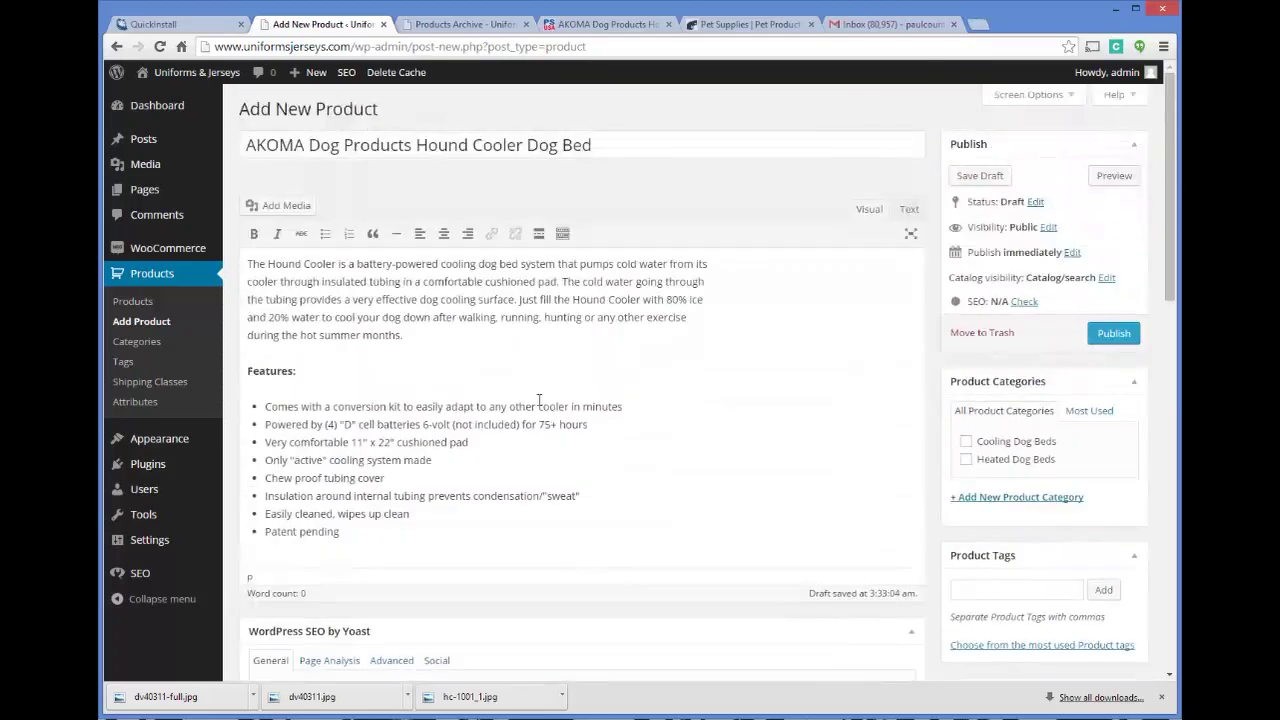
{"action": "scroll", "coordinate": [538, 400], "scroll_direction": "down", "scroll_amount": 6}
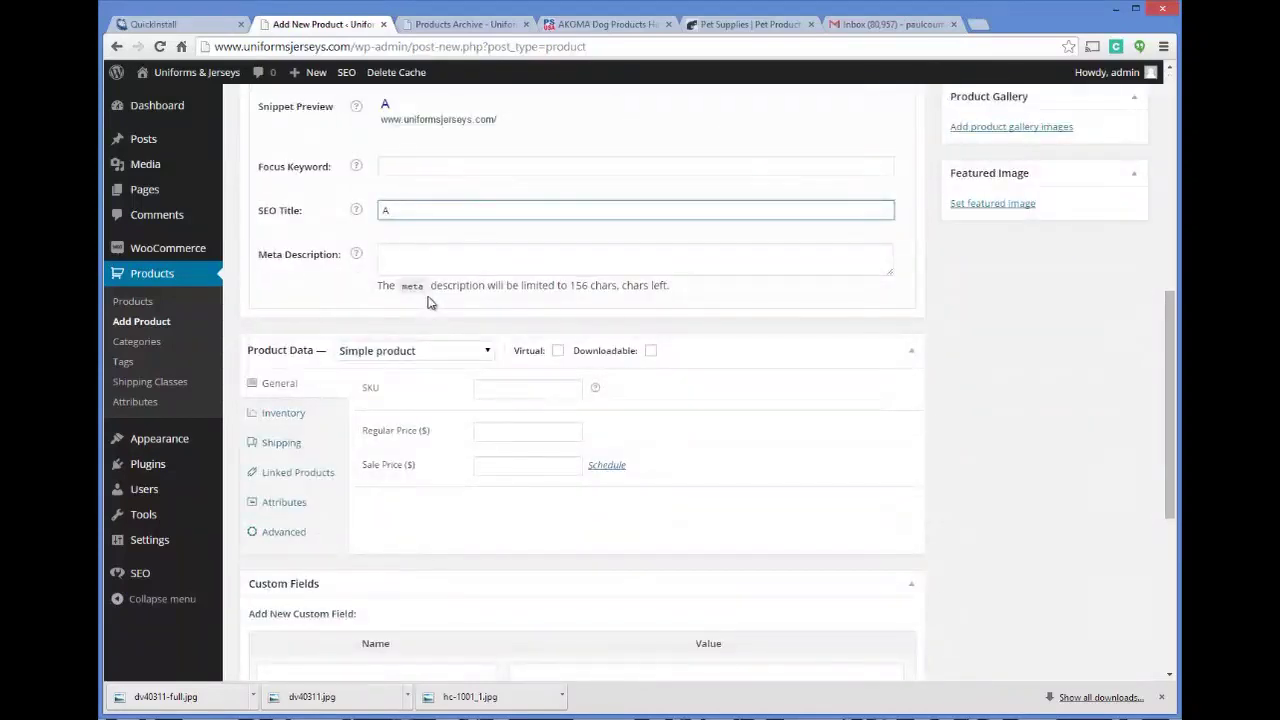
{"action": "type", "text": "KOMA Cooling "}
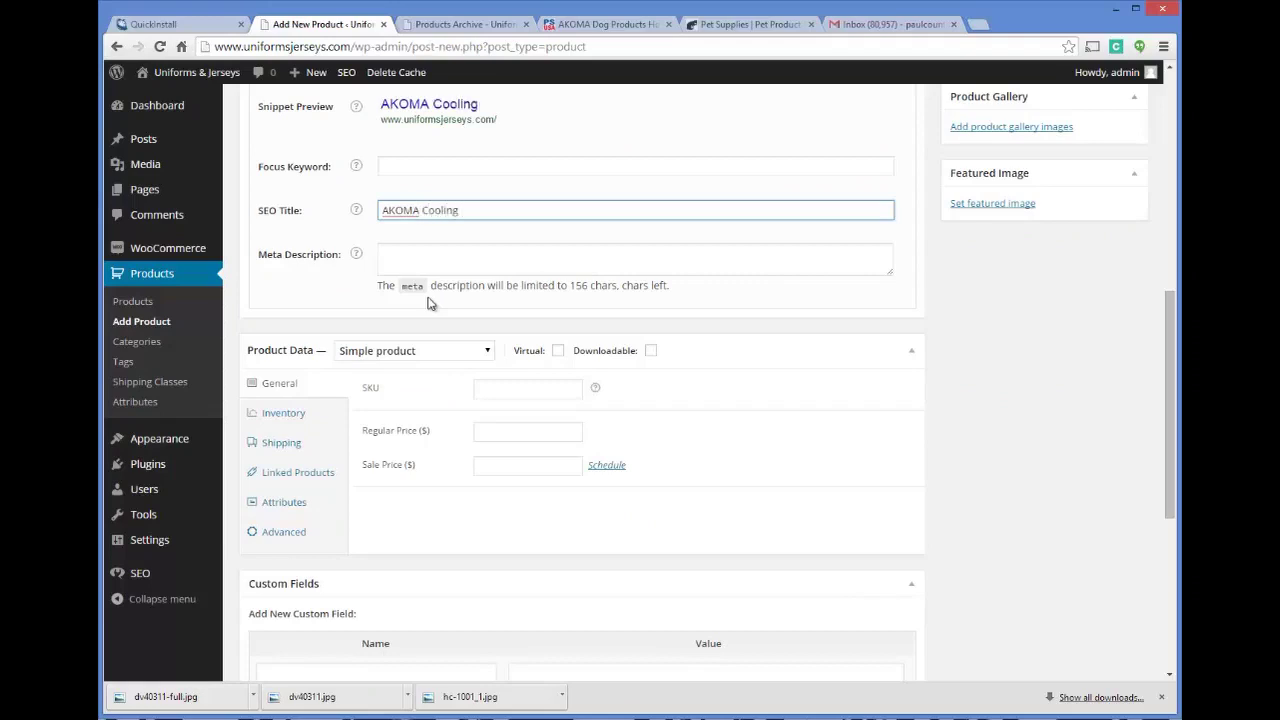
{"action": "type", "text": "Dog bed"}
{"action": "key", "text": "BackSpace"}
{"action": "key", "text": "BackSpace"}
{"action": "key", "text": "BackSpace"}
{"action": "type", "text": "Bed -"}
- Copy the model number HC-1001 from the supplier's page and append it to the SEO title
{"action": "left_click", "coordinate": [620, 24]}
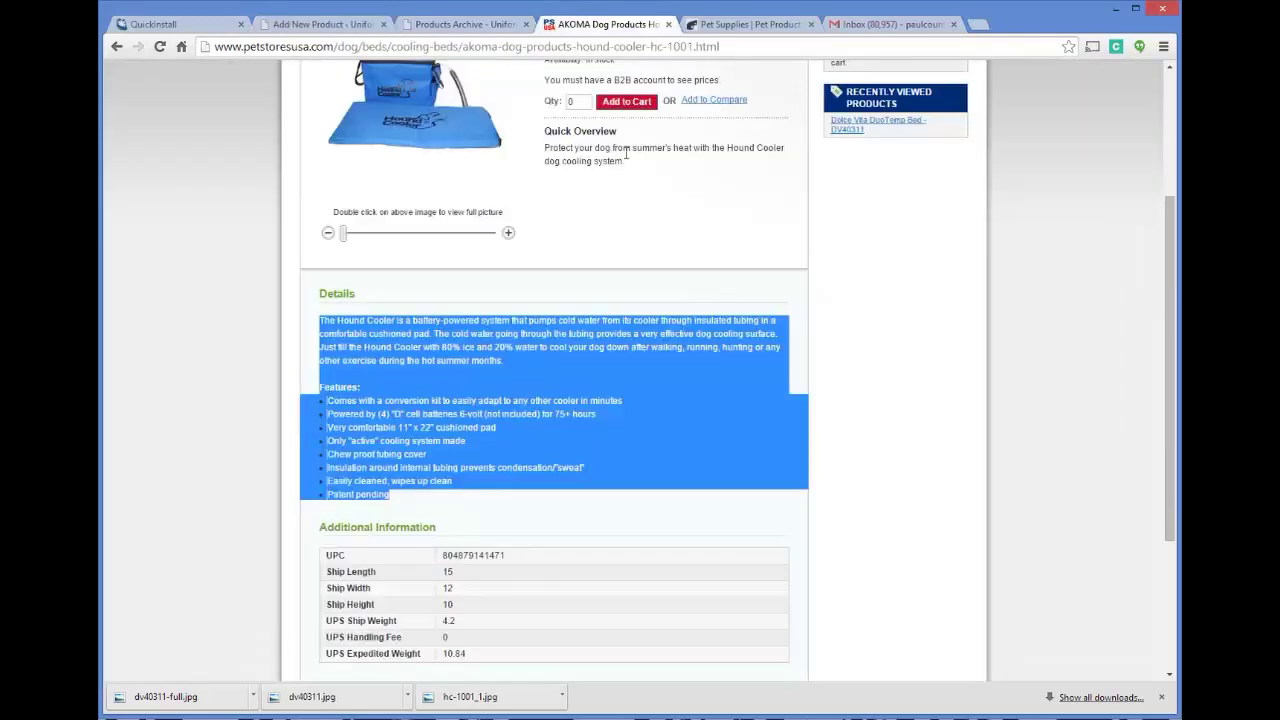
{"action": "scroll", "coordinate": [622, 152], "scroll_direction": "up", "scroll_amount": 2}
{"action": "left_click_drag", "start_coordinate": [747, 230], "coordinate": [758, 250]}
{"action": "key", "text": "ctrl+c"}
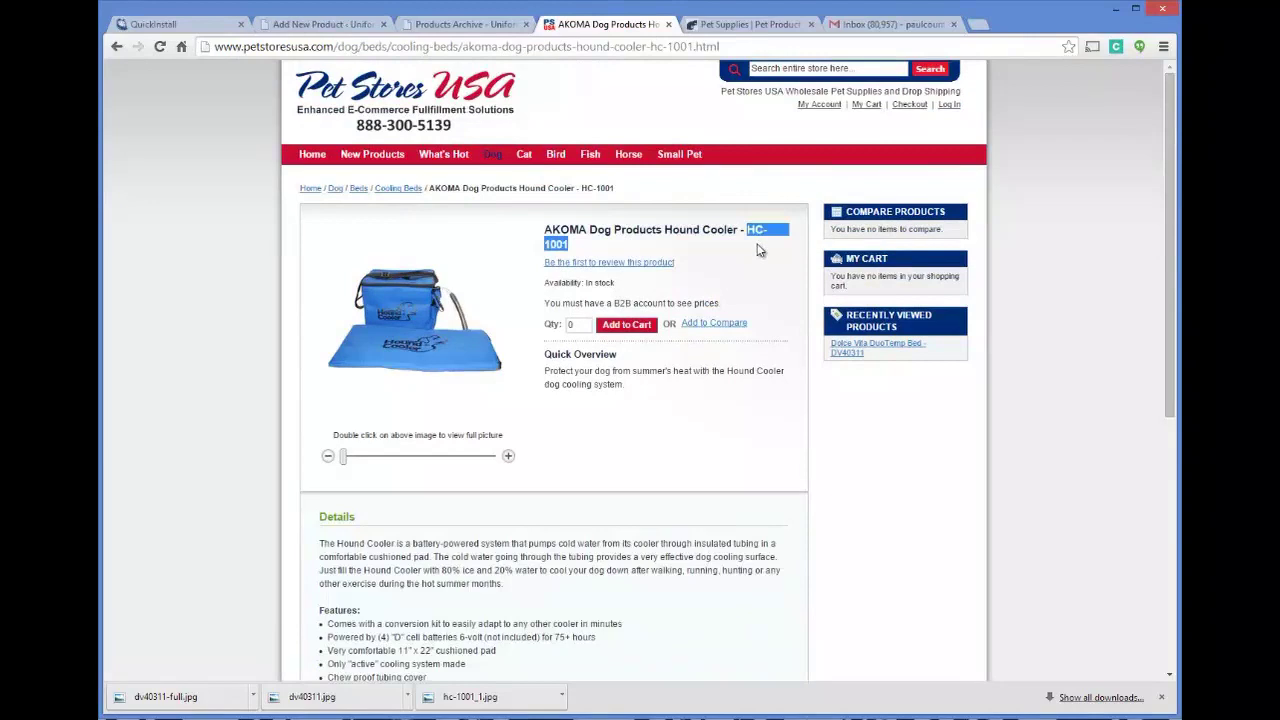
{"action": "left_click", "coordinate": [330, 24]}
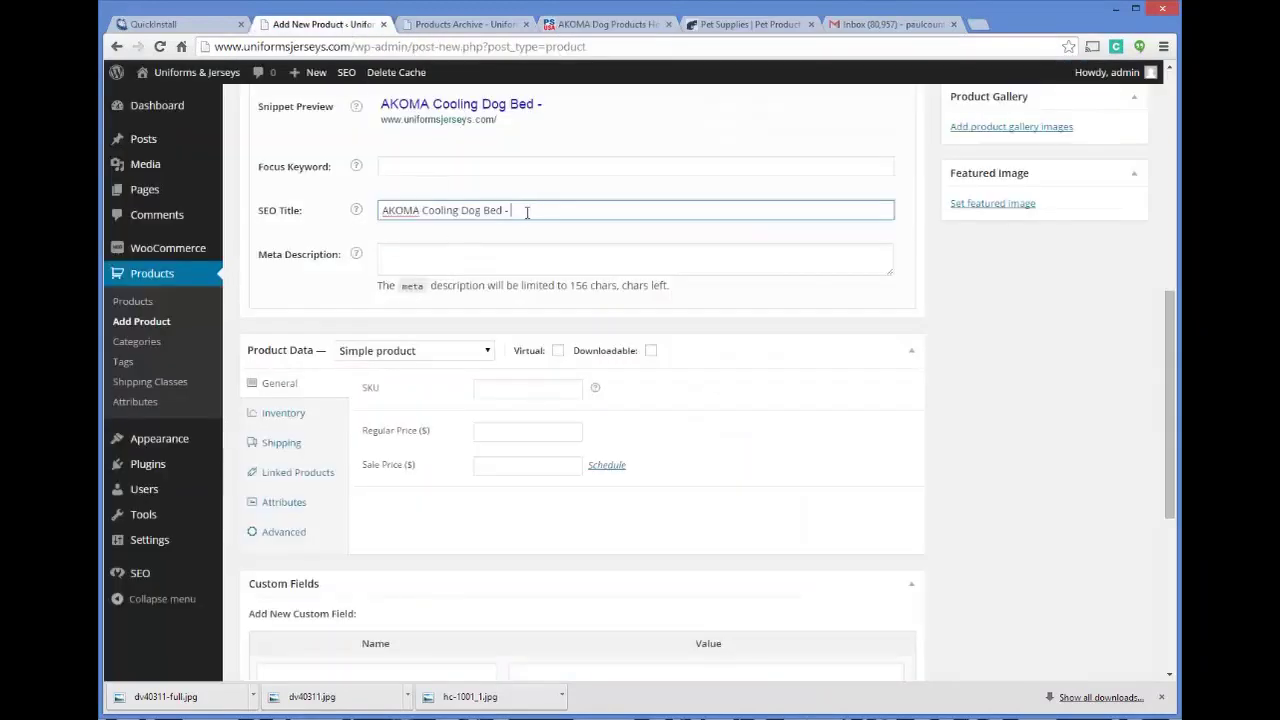
{"action": "key", "text": "ctrl+v"}
- Begin the meta description with "Keep your dog cool in the hot months with the AKOMA cooling dog bed. This"
{"action": "left_click", "coordinate": [424, 259]}
{"action": "left_click", "coordinate": [450, 172]}
{"action": "left_click", "coordinate": [440, 262]}
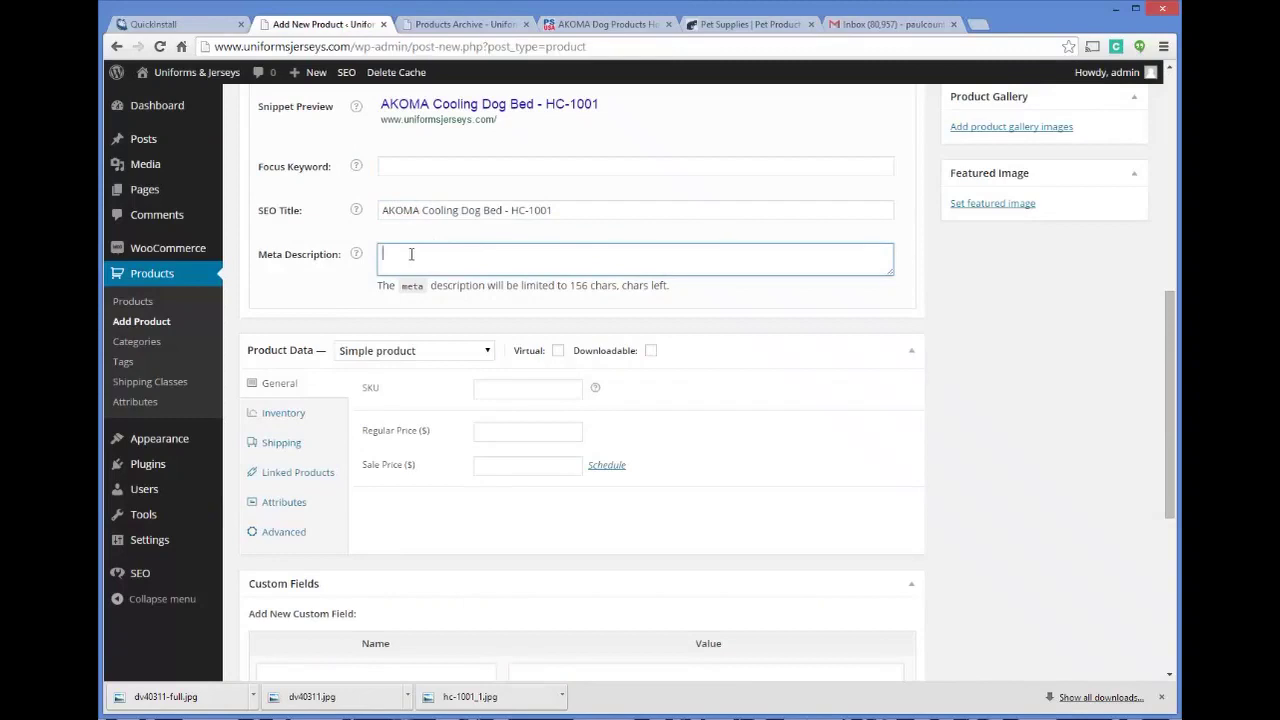
{"action": "left_click", "coordinate": [383, 212]}
{"action": "left_click", "coordinate": [406, 253]}
{"action": "type", "text": "Keep your dog cool in"}
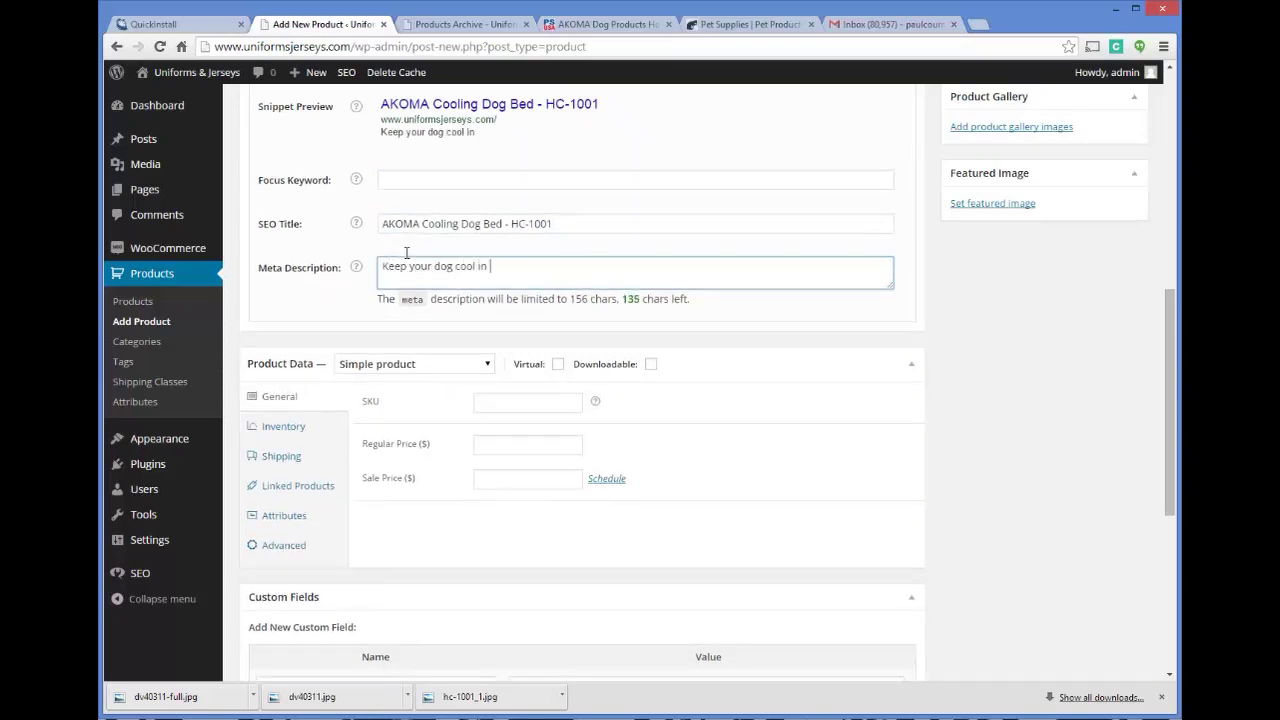
{"action": "key", "text": "BackSpace"}
{"action": "key", "text": "BackSpace"}
{"action": "key", "text": "BackSpace"}
{"action": "type", "text": "in the hot months with this"}
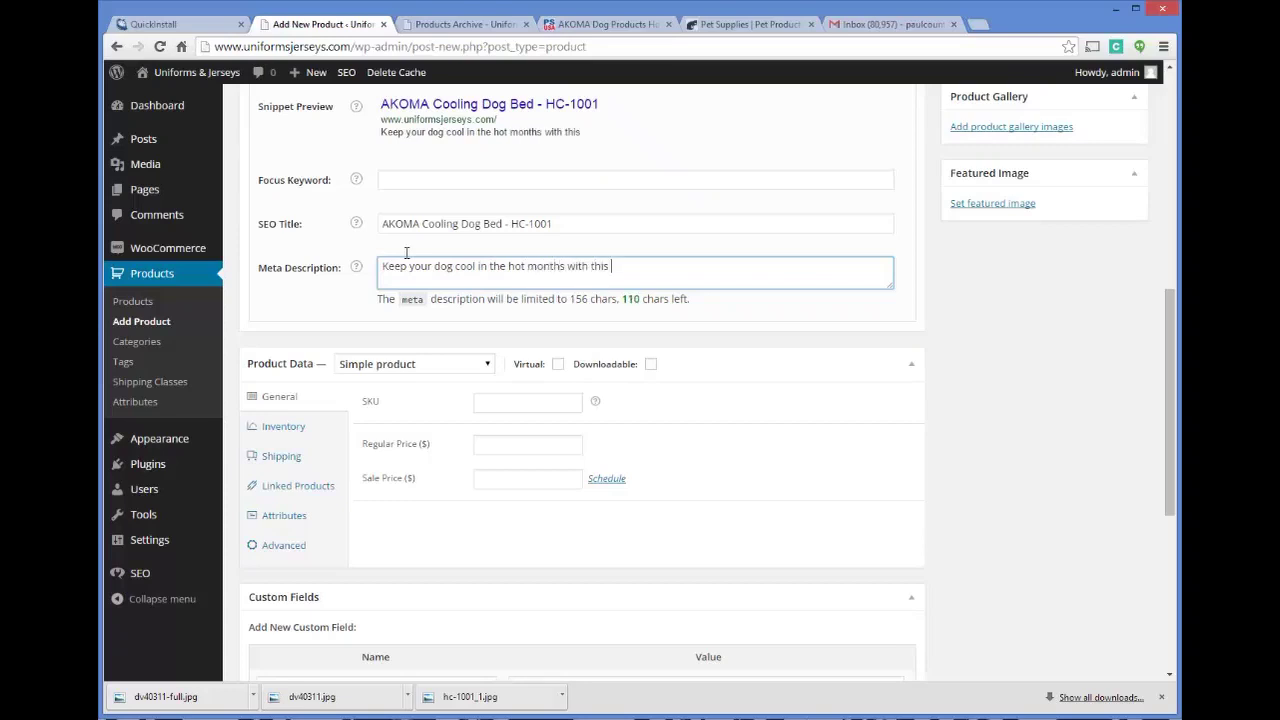
{"action": "key", "text": "BackSpace"}
{"action": "type", "text": "E"}
{"action": "key", "text": "BackSpace"}
{"action": "type", "text": "e AKOMA"}
{"action": "key", "text": "BackSpace"}
{"action": "key", "text": "BackSpace"}
{"action": "key", "text": "BackSpace"}
{"action": "key", "text": "BackSpace"}
{"action": "type", "text": "KOMA coo"}
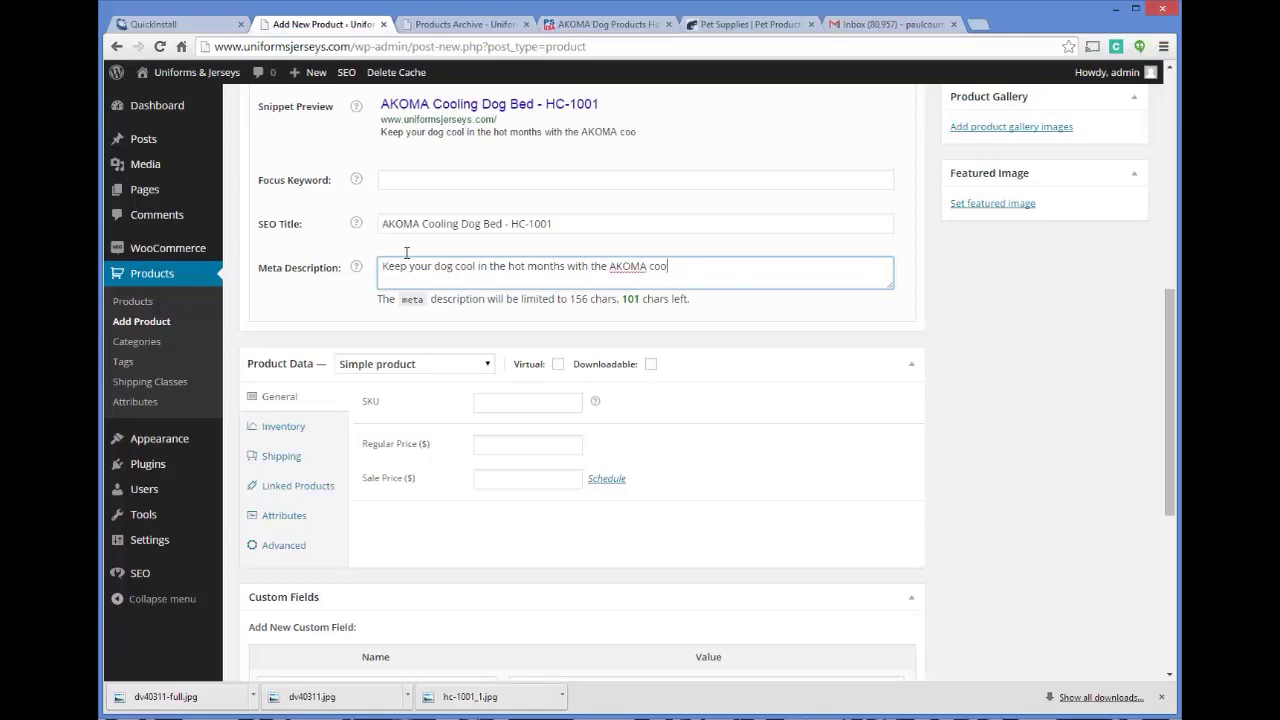
{"action": "type", "text": "ling dog bed. This "}
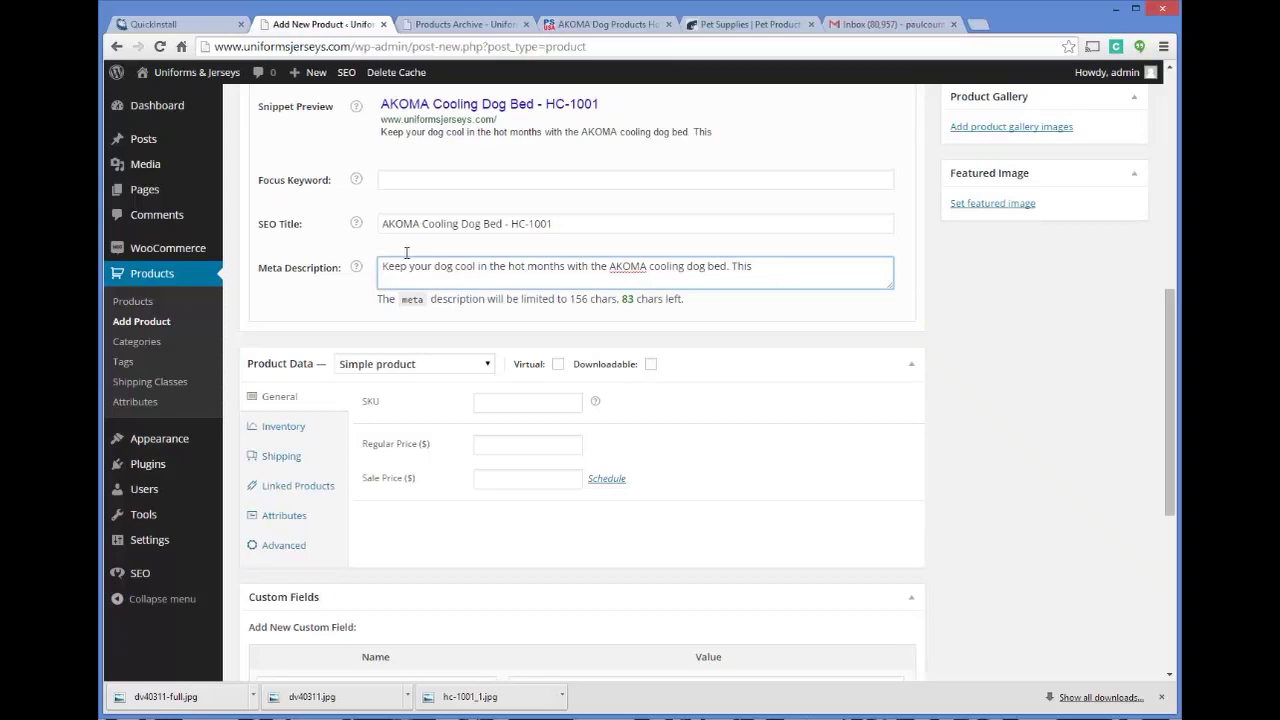
- Complete the meta description's second sentence with "innovative bed is sure to bring a smile to your dog's face."
{"action": "type", "text": "innovative bed is sur"}
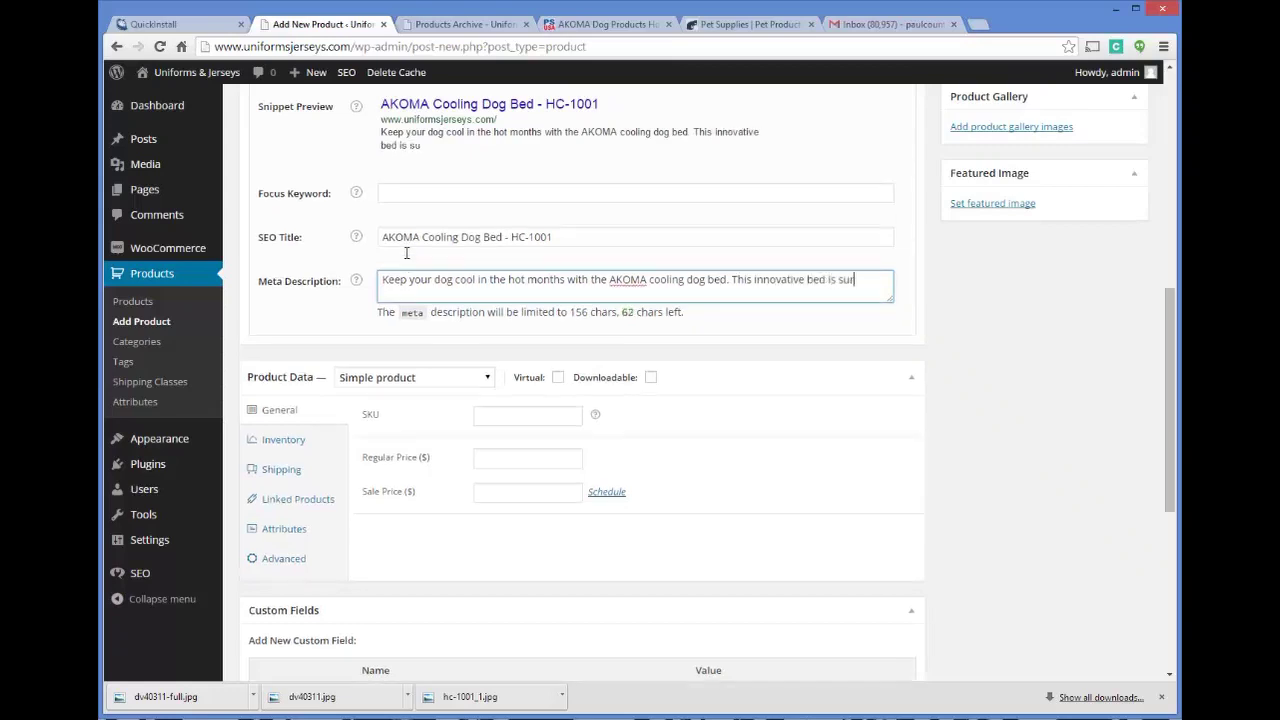
{"action": "type", "text": "e to bring a smile t"}
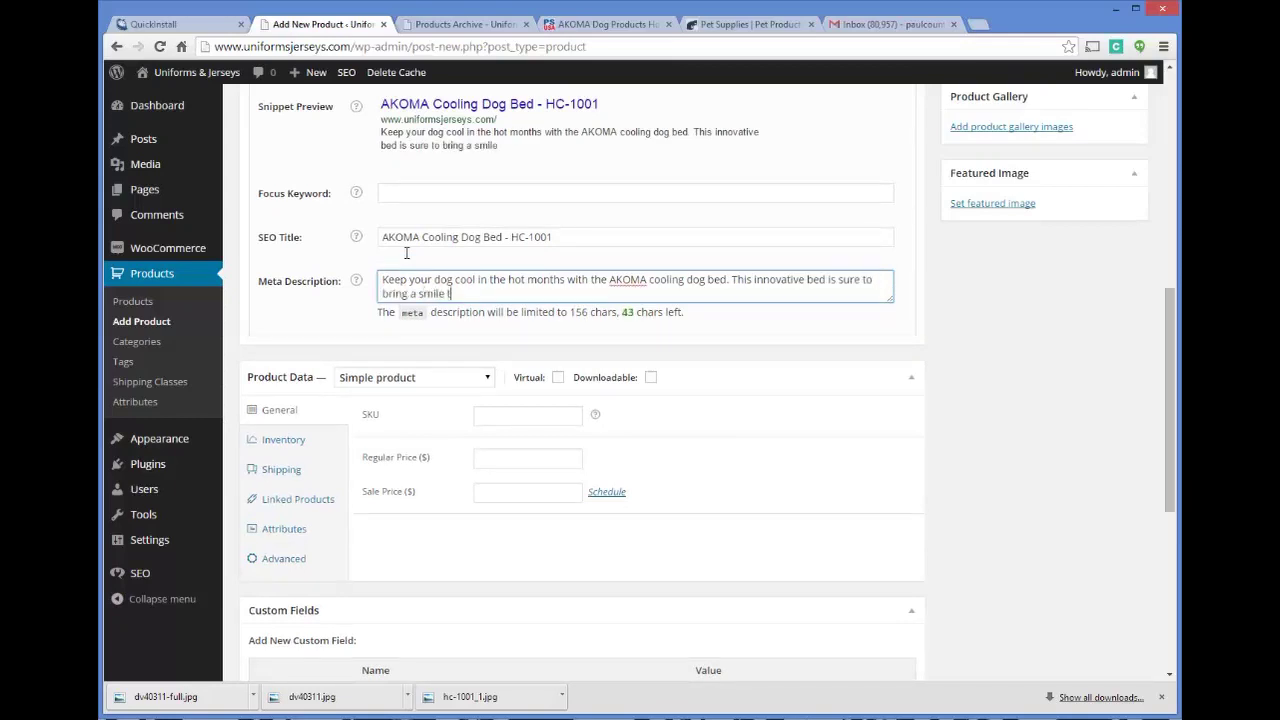
{"action": "type", "text": "o your dog's face."}
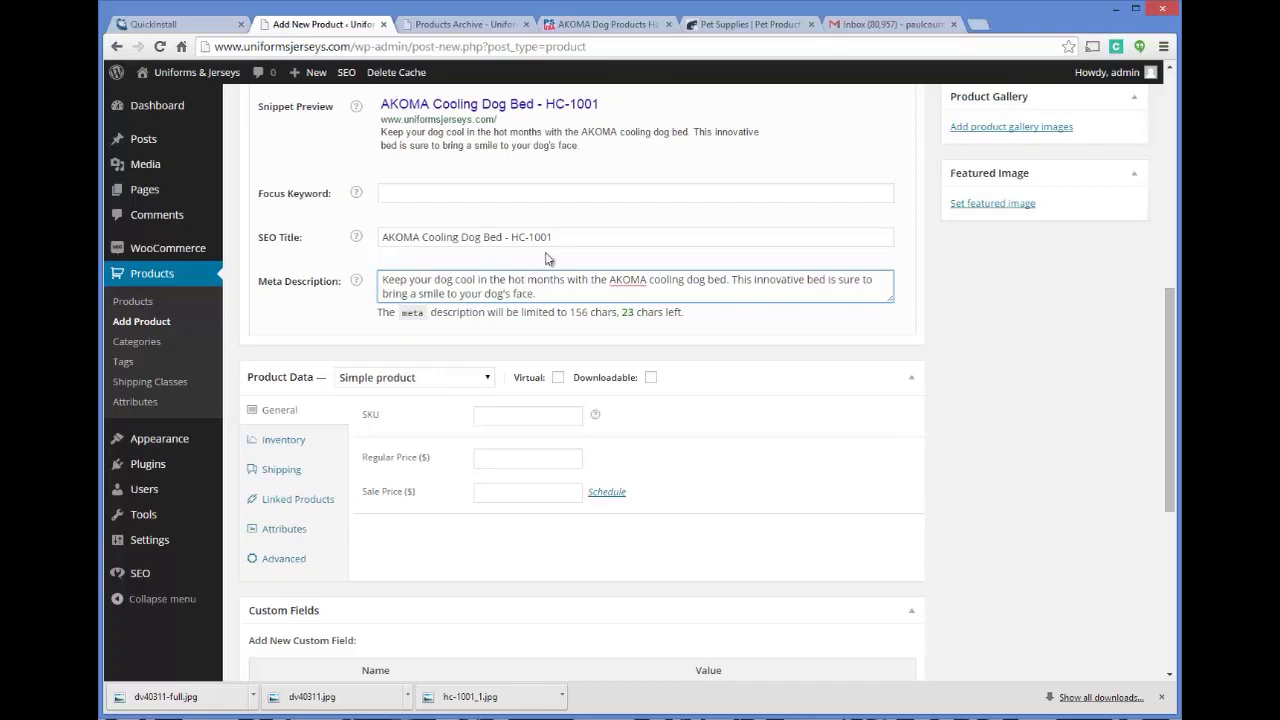
{"action": "scroll", "coordinate": [586, 262], "scroll_direction": "down", "scroll_amount": 3}
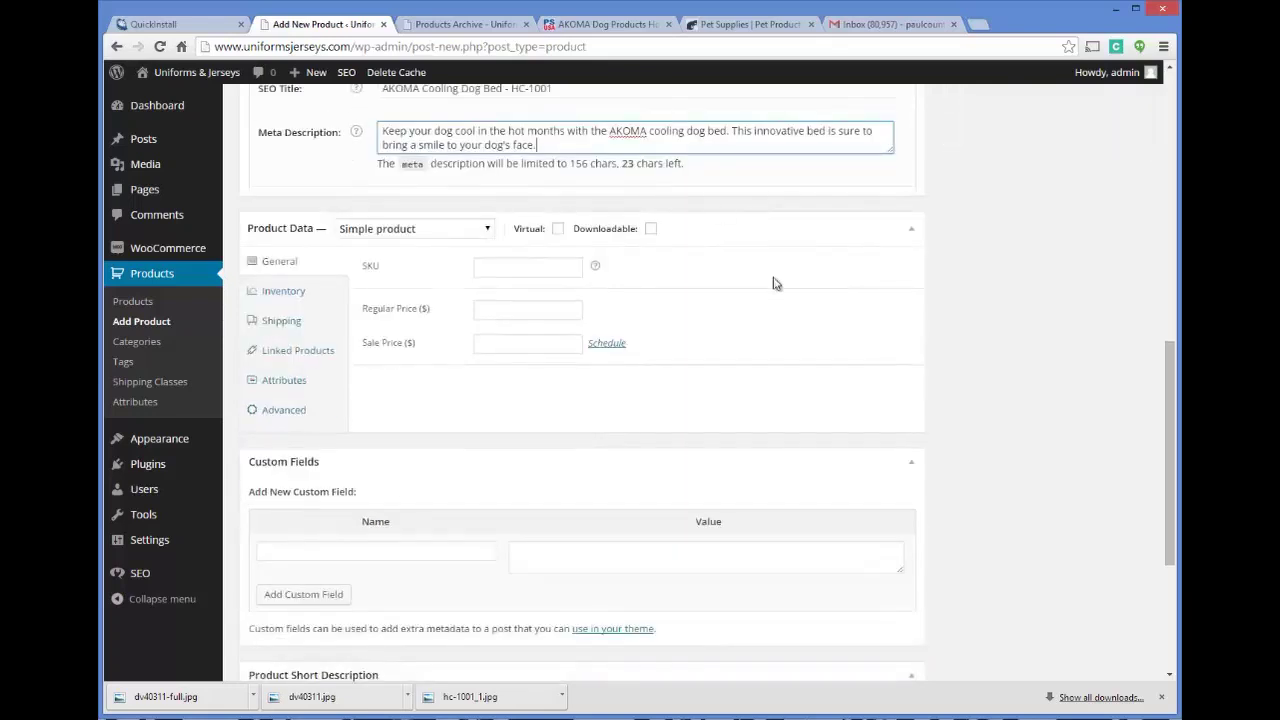
{"action": "scroll", "coordinate": [800, 323], "scroll_direction": "up", "scroll_amount": 4}
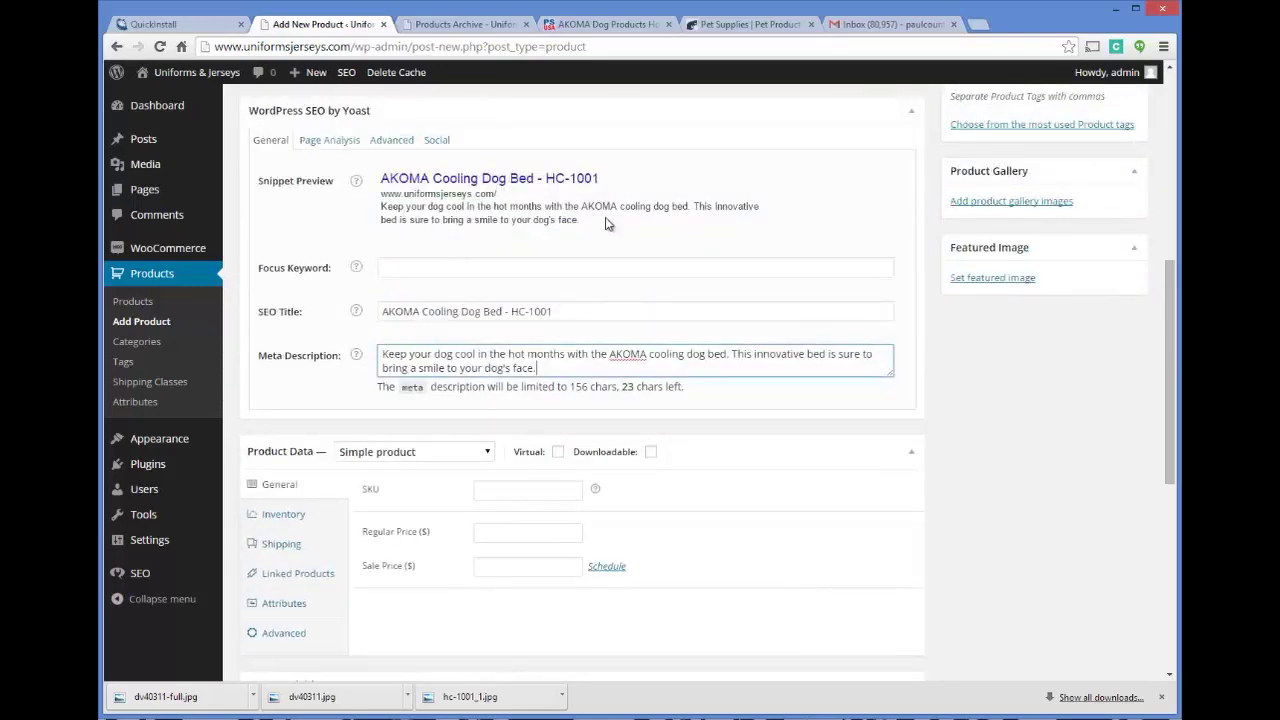
{"action": "scroll", "coordinate": [444, 195], "scroll_direction": "down", "scroll_amount": 3}
{"action": "scroll", "coordinate": [444, 195], "scroll_direction": "up", "scroll_amount": 4}
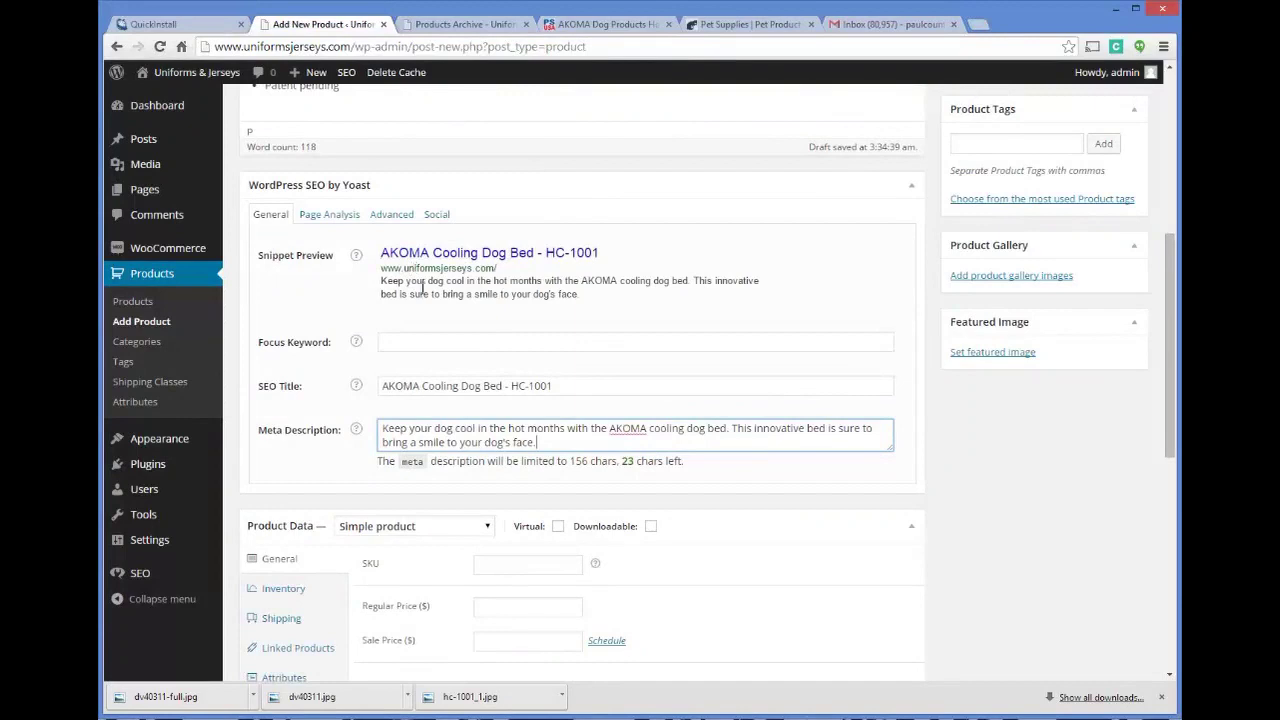
- Set the product's focus keyword to "cooling dog bed" and check where the keyword is used
{"action": "left_click_drag", "start_coordinate": [380, 275], "coordinate": [500, 258]}
{"action": "left_click", "coordinate": [535, 290]}
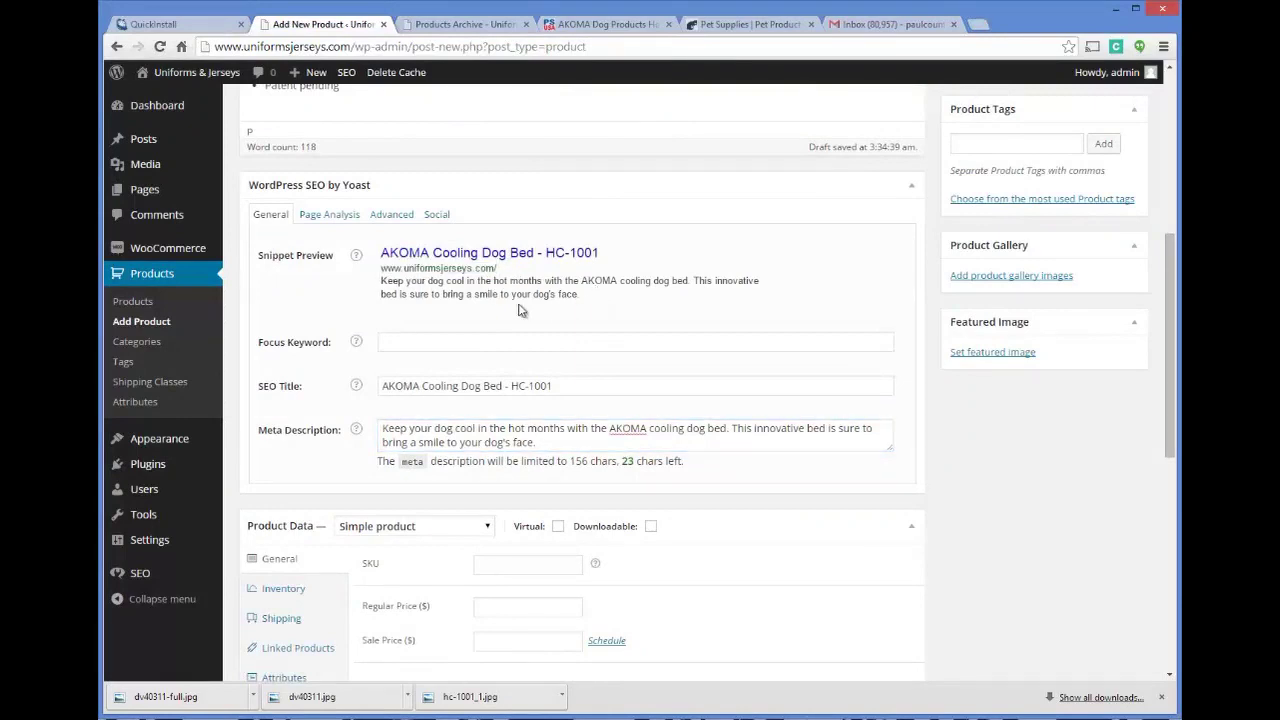
{"action": "left_click", "coordinate": [493, 342]}
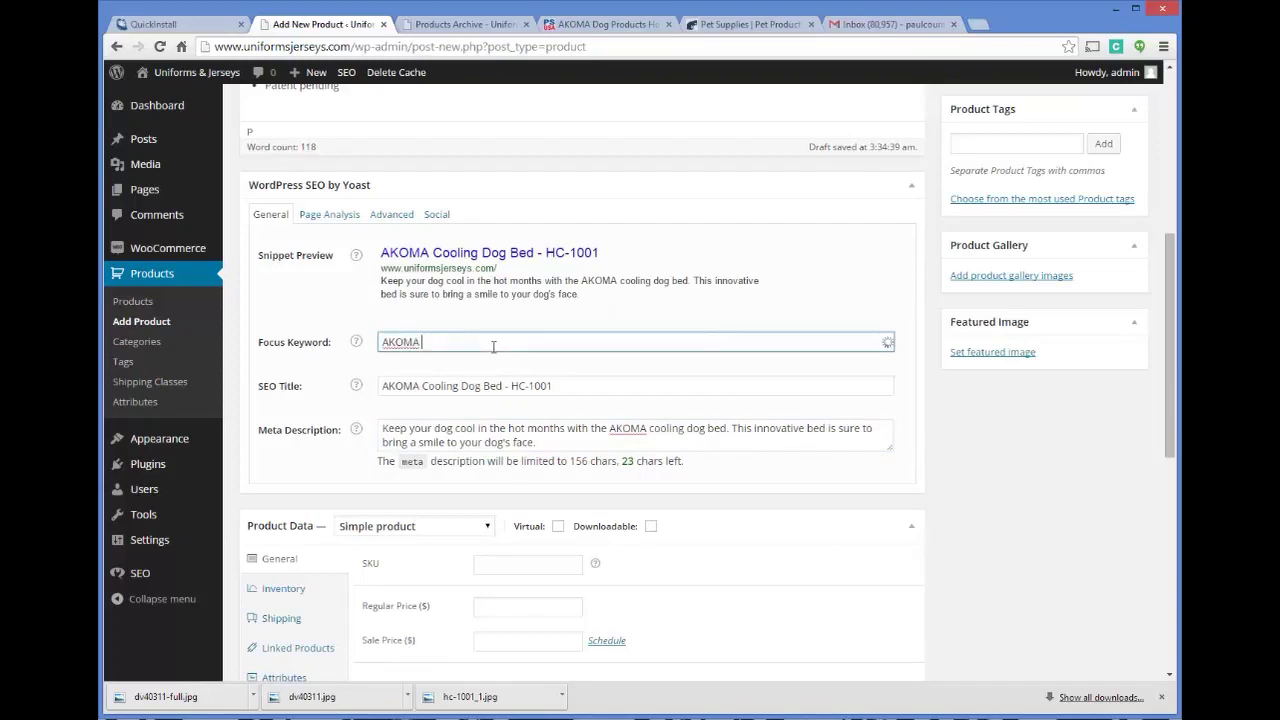
{"action": "type", "text": "cooling dog bed"}
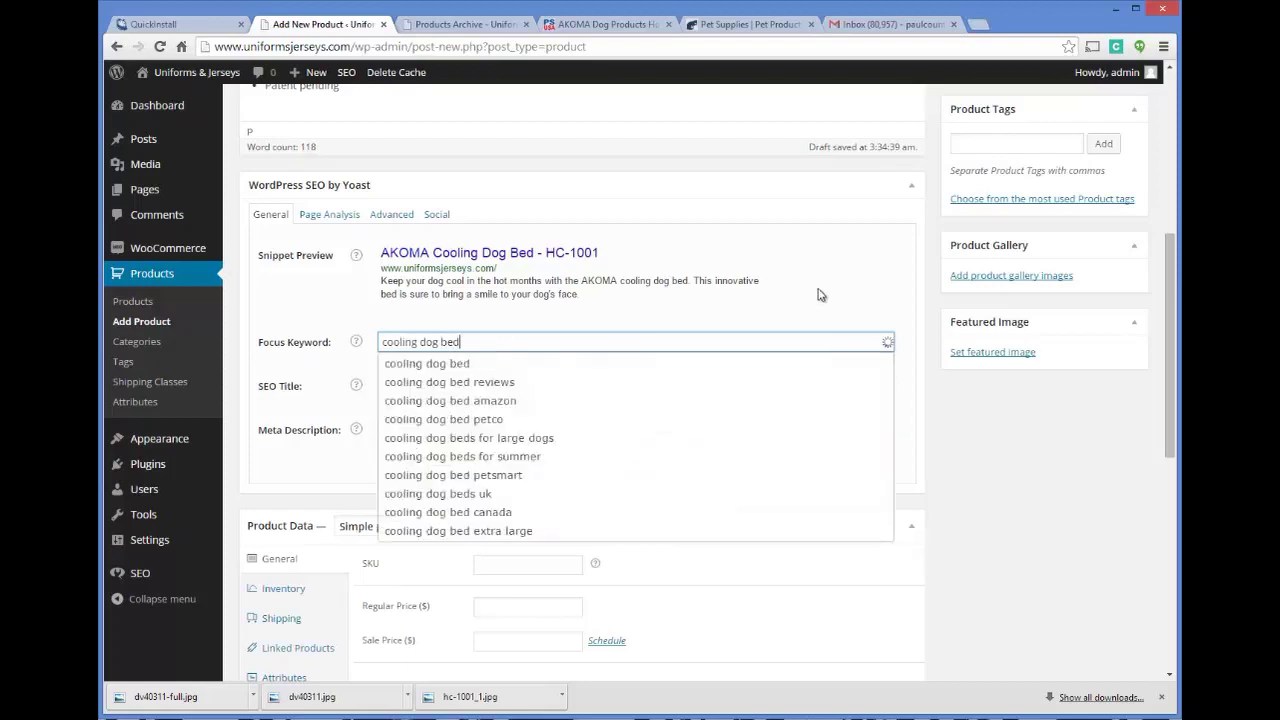
{"action": "left_click", "coordinate": [700, 362]}
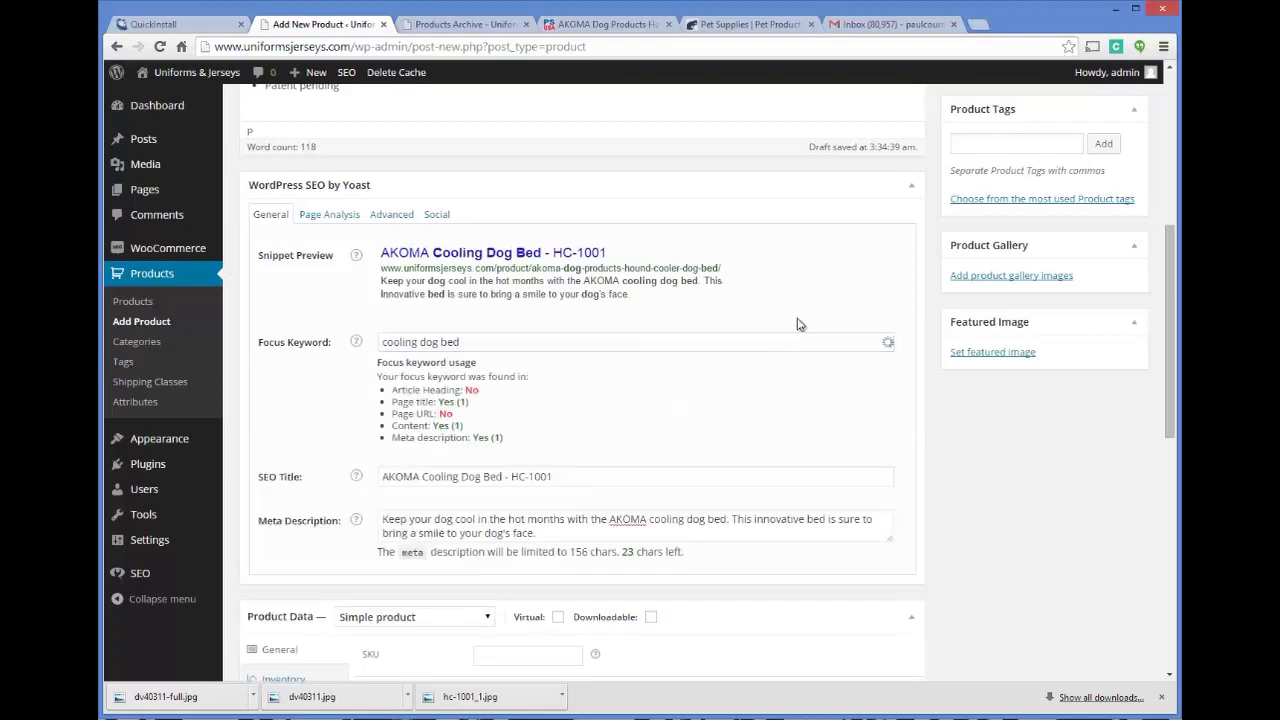
{"action": "scroll", "coordinate": [500, 323], "scroll_direction": "down", "scroll_amount": 1}
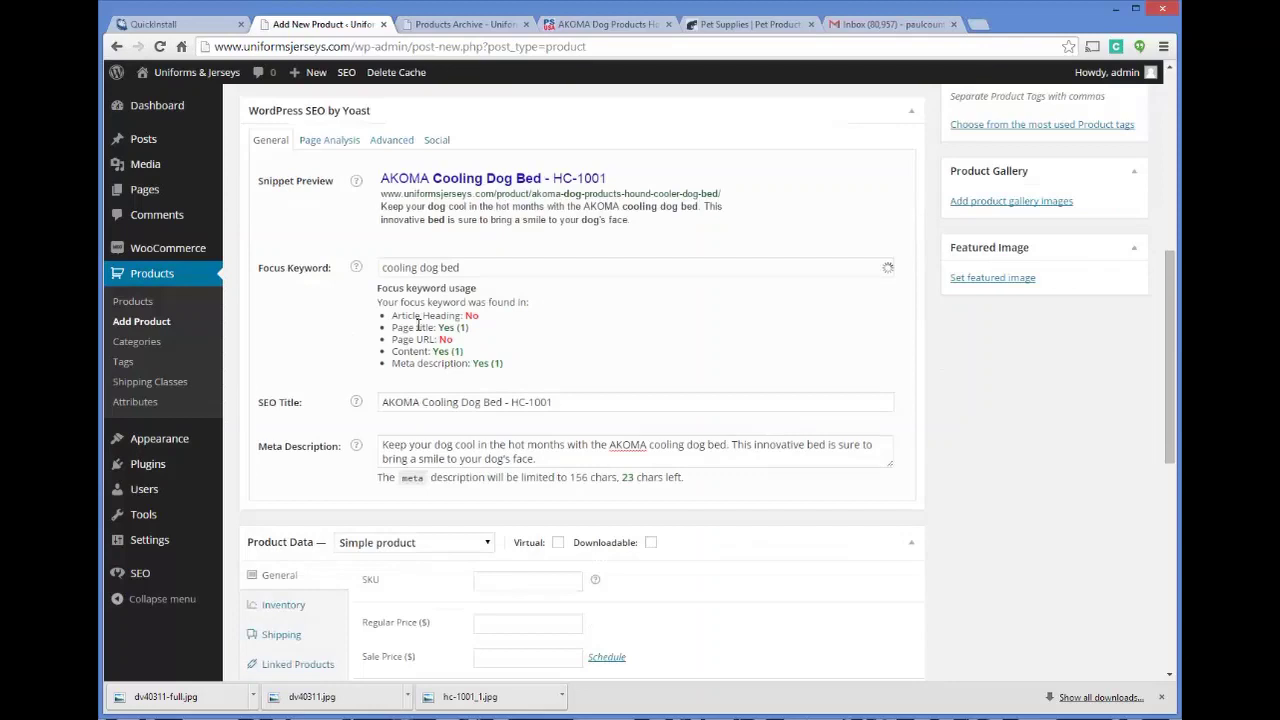
{"action": "scroll", "coordinate": [461, 291], "scroll_direction": "down", "scroll_amount": 1}
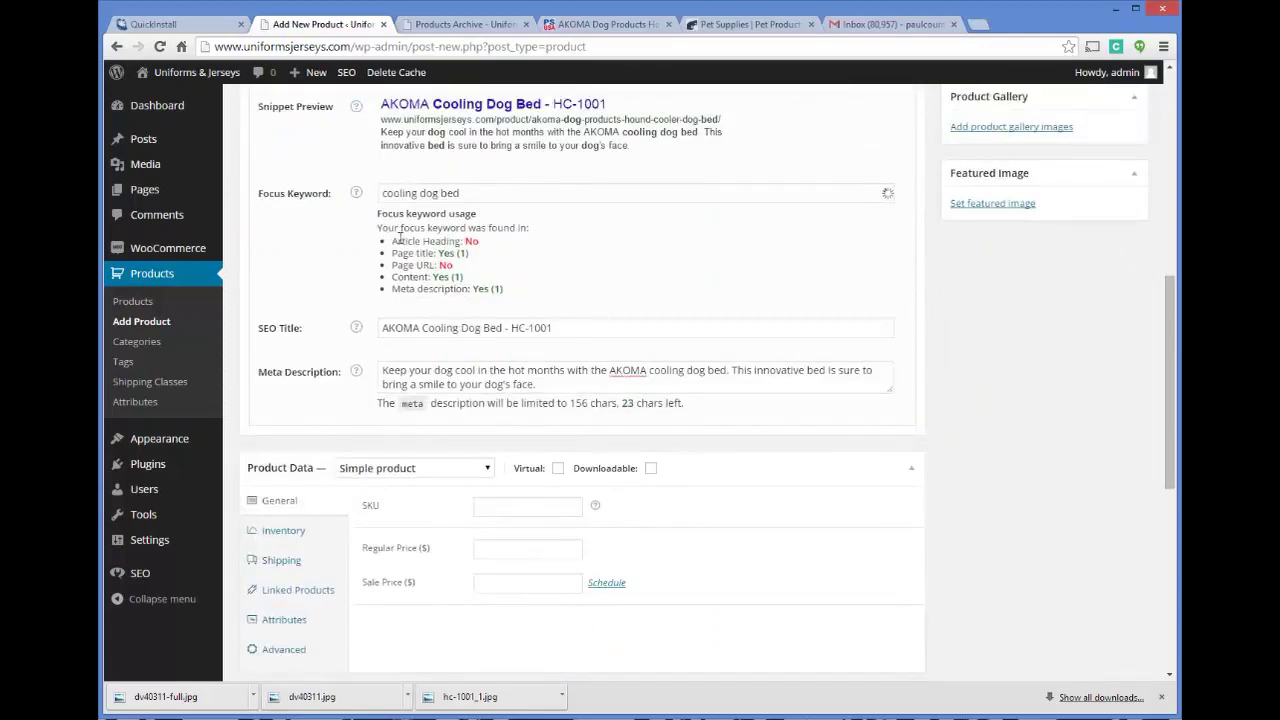
- Add a bold "Cooling Dog Bed" line above the first paragraph of the product description
{"action": "scroll", "coordinate": [428, 248], "scroll_direction": "up", "scroll_amount": 8}
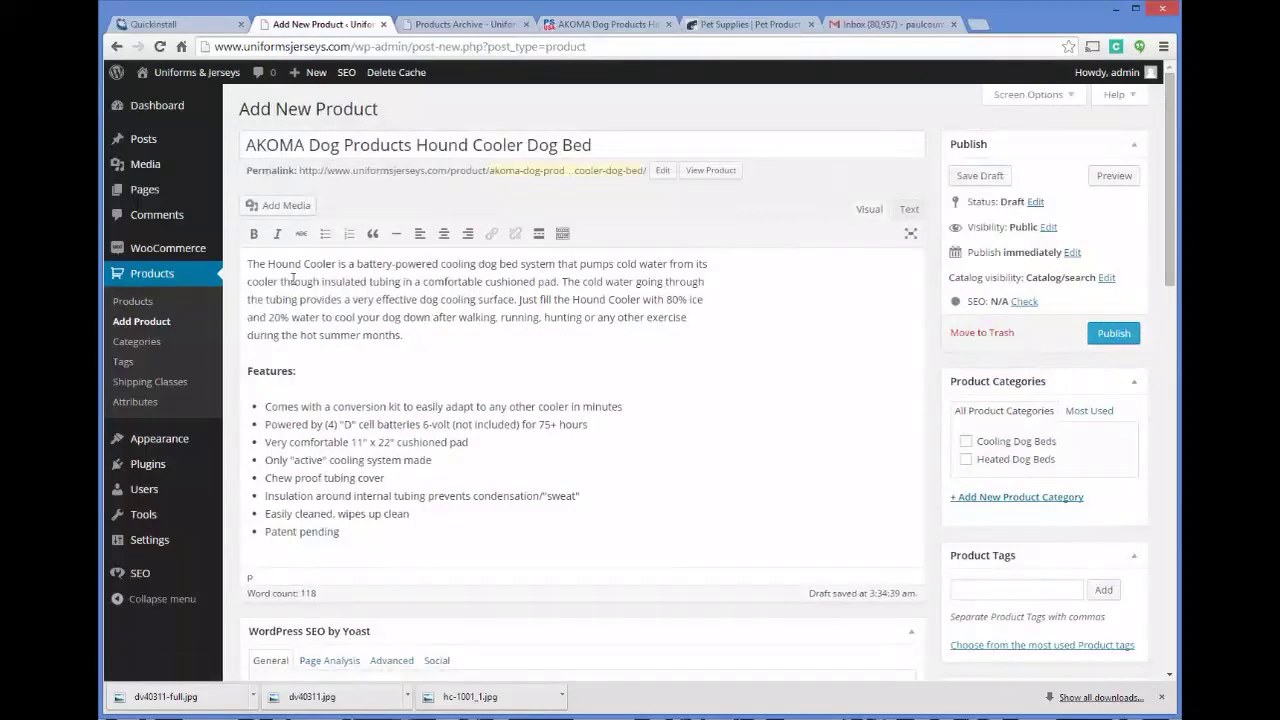
{"action": "key", "text": "Return"}
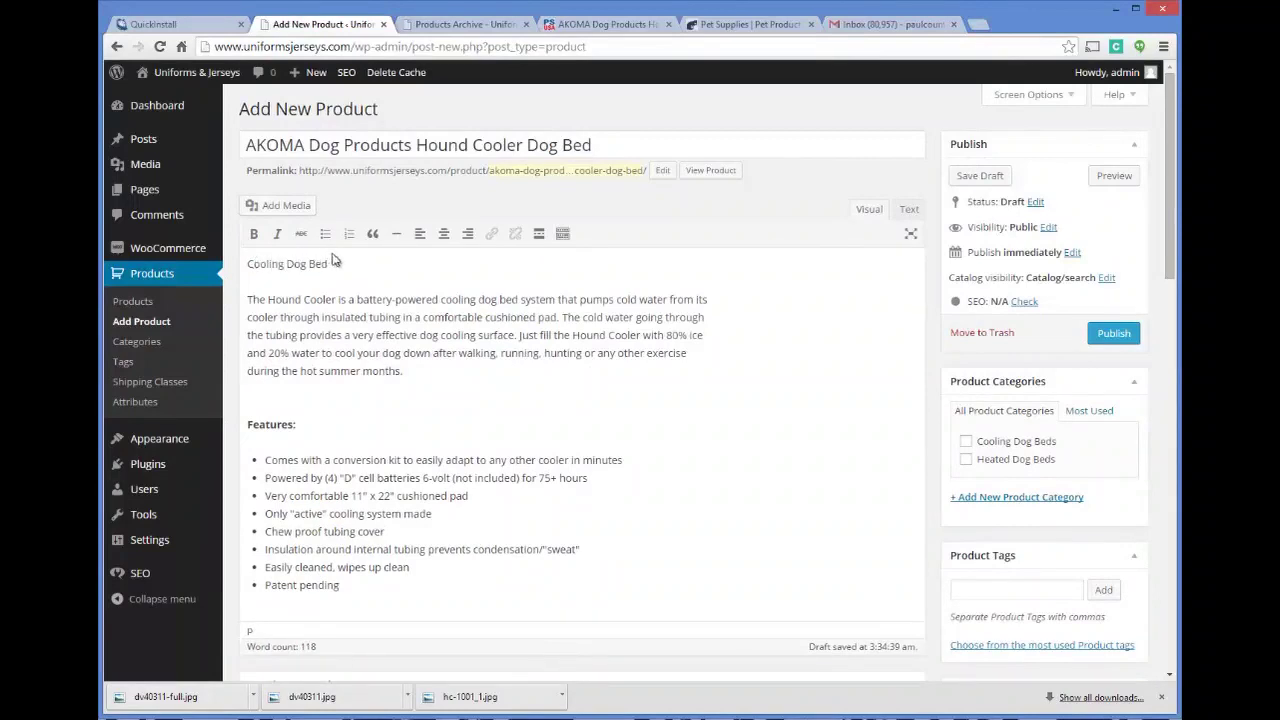
{"action": "left_click_drag", "start_coordinate": [330, 263], "coordinate": [114, 262]}
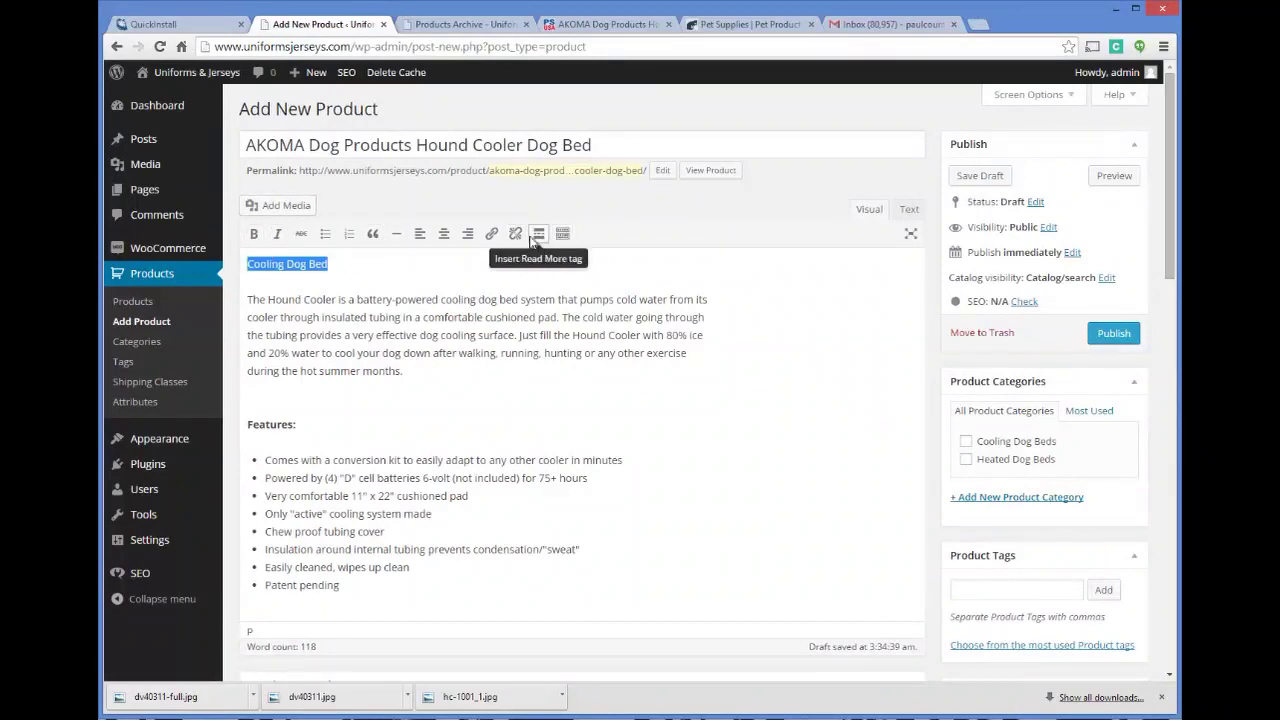
{"action": "key", "text": "ctrl+b"}
{"action": "key", "text": "Right"}
{"action": "scroll", "coordinate": [743, 316], "scroll_direction": "down", "scroll_amount": 1}
{"action": "scroll", "coordinate": [743, 316], "scroll_direction": "down", "scroll_amount": 4}
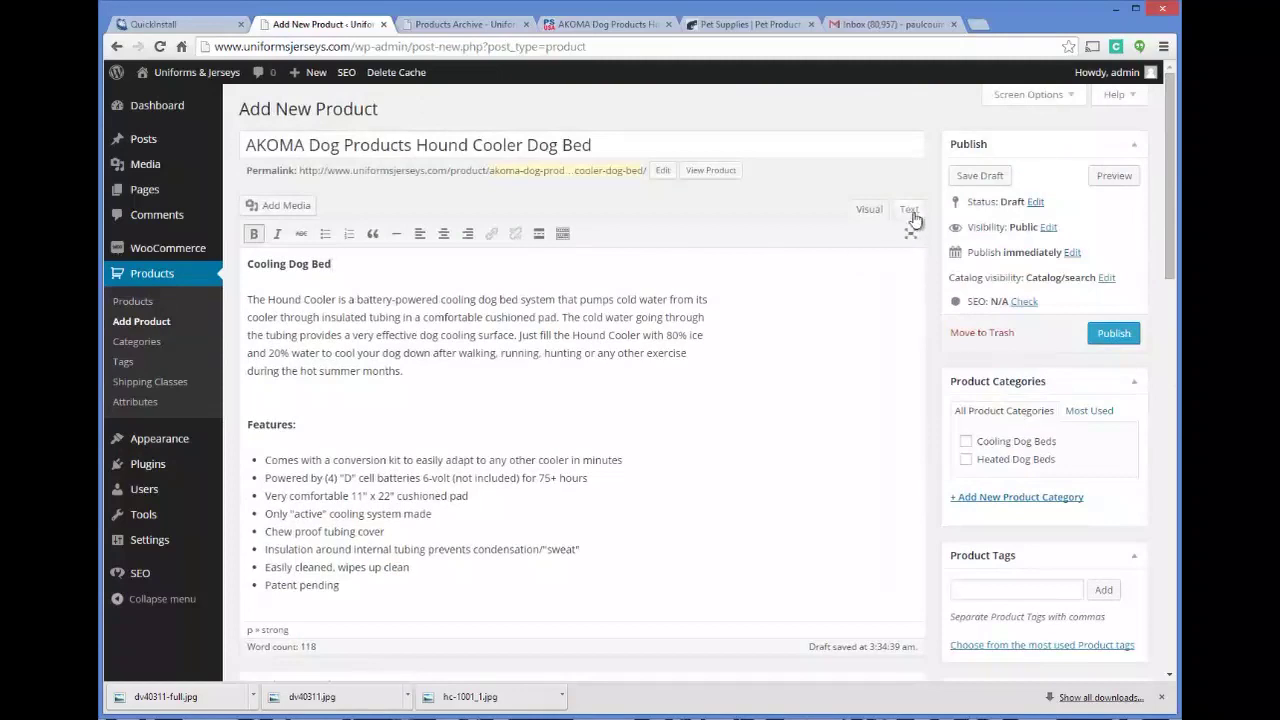
- Replace the strong tags around "Cooling Dog Bed" with h1 tags in the description's HTML and return to the visual view
{"action": "left_click", "coordinate": [909, 209]}
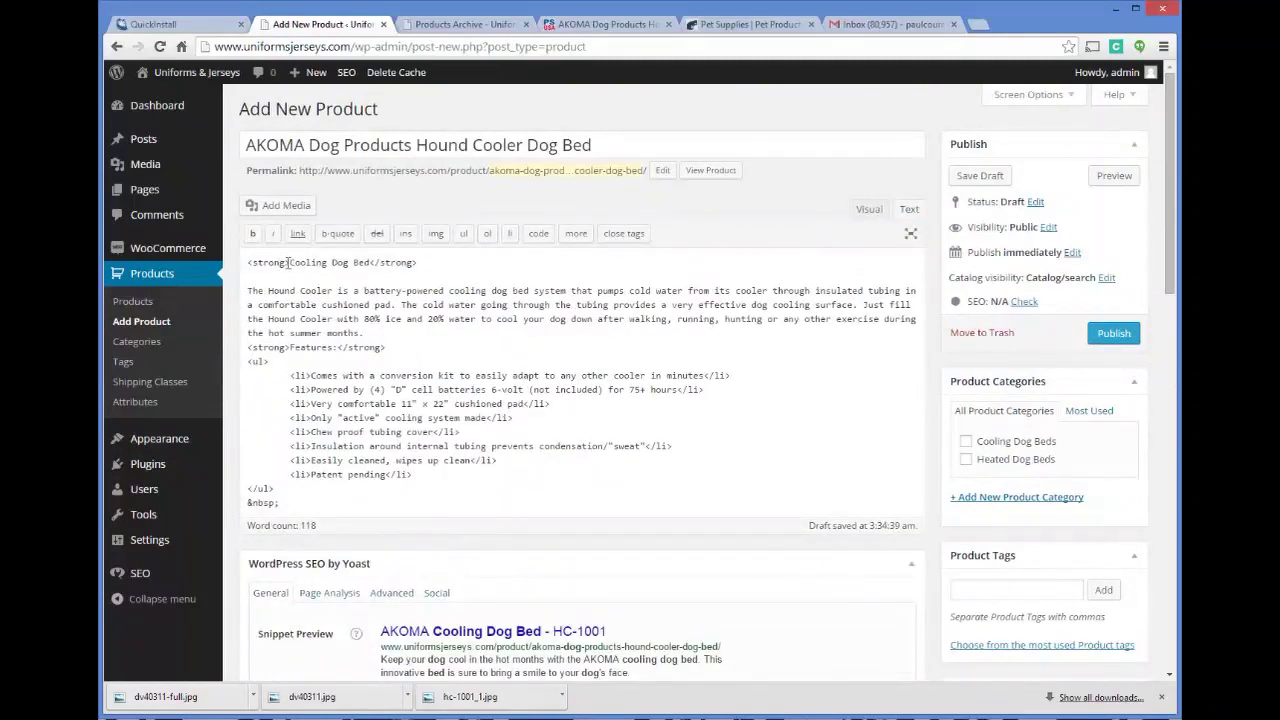
{"action": "left_click_drag", "start_coordinate": [287, 262], "coordinate": [256, 263]}
{"action": "type", "text": "h1"}
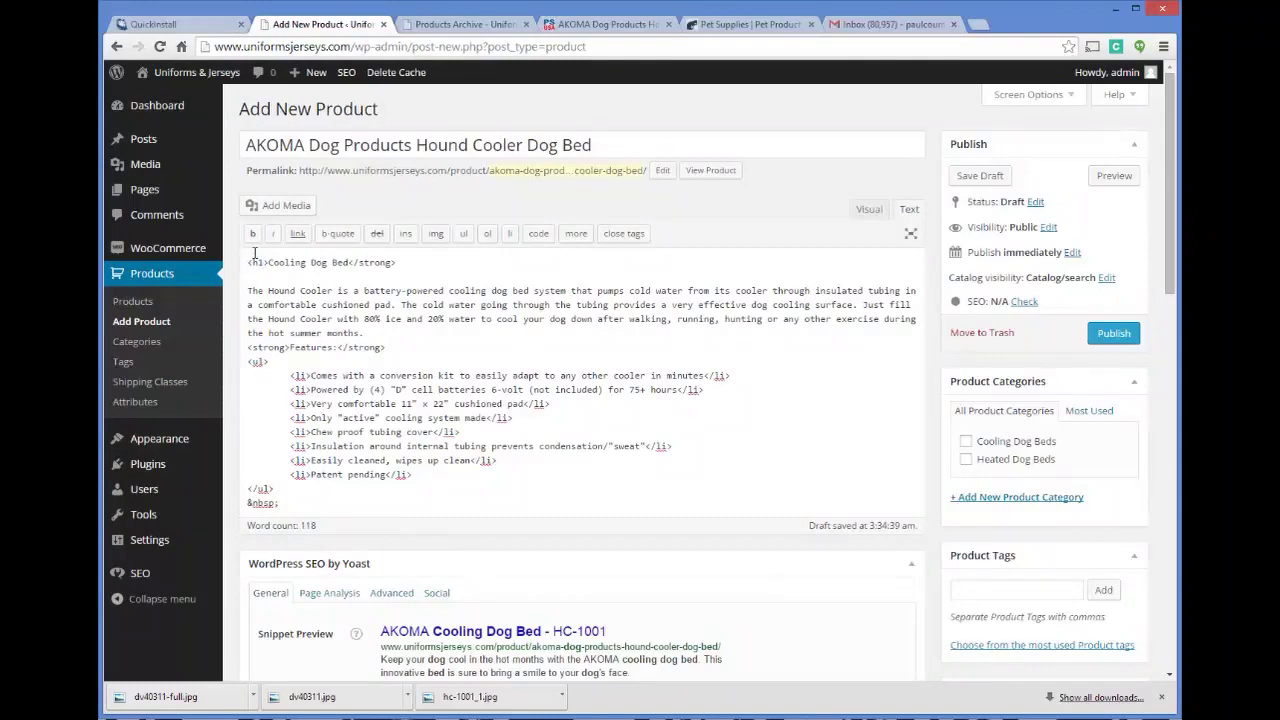
{"action": "left_click_drag", "start_coordinate": [361, 262], "coordinate": [392, 262]}
{"action": "type", "text": "h1"}
{"action": "left_click", "coordinate": [866, 209]}
- Save the product draft with its new description heading by submitting the form from the focus keyword field
{"action": "scroll", "coordinate": [660, 338], "scroll_direction": "down", "scroll_amount": 2}
{"action": "scroll", "coordinate": [660, 338], "scroll_direction": "down", "scroll_amount": 3}
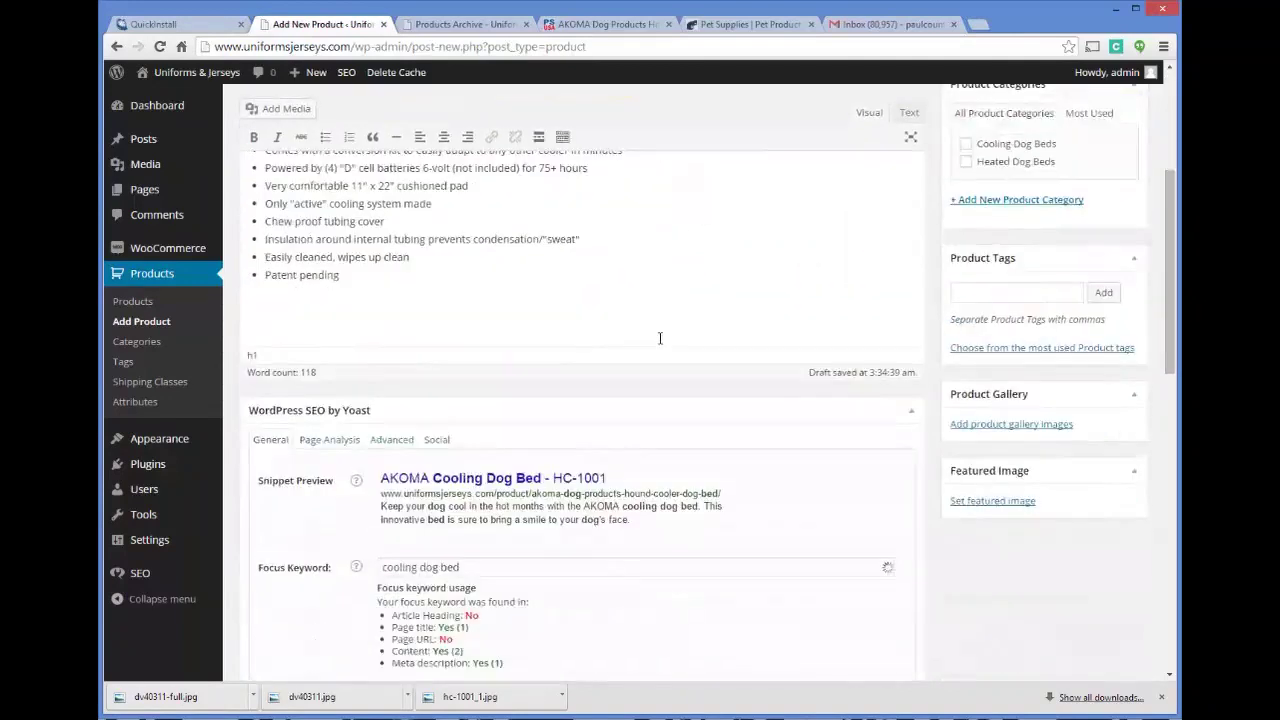
{"action": "left_click", "coordinate": [553, 418]}
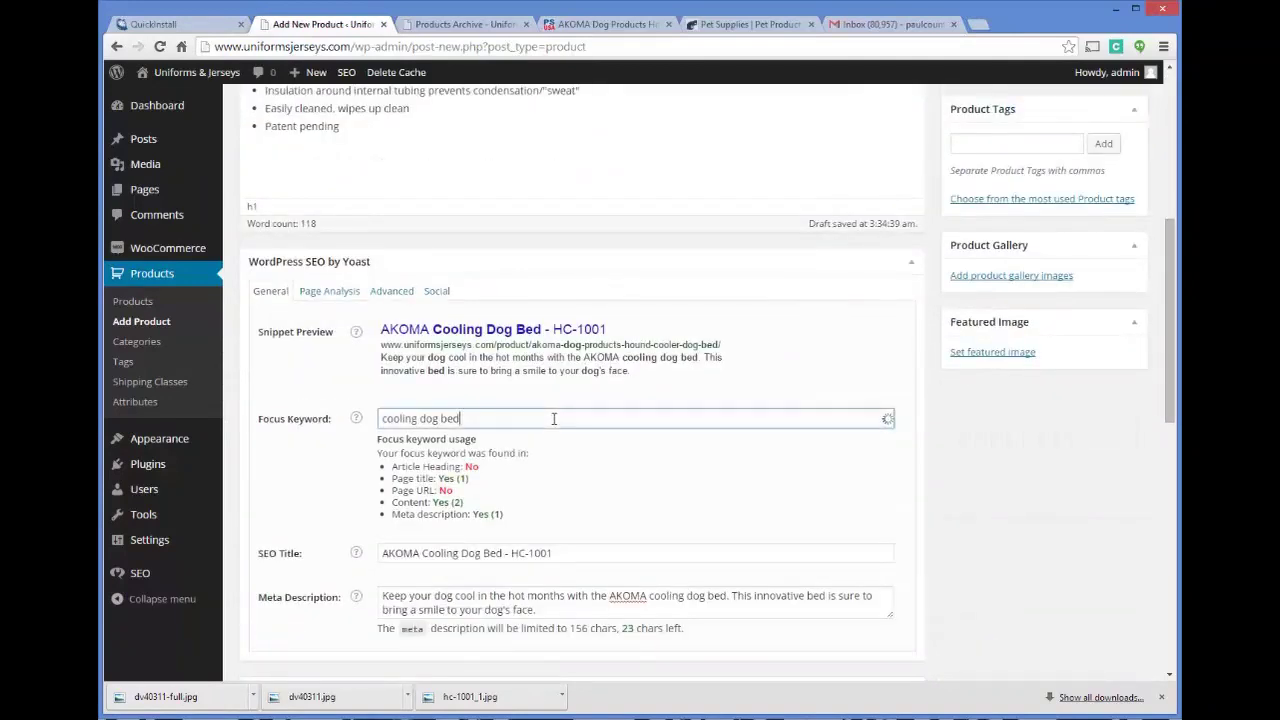
{"action": "key", "text": "Return"}
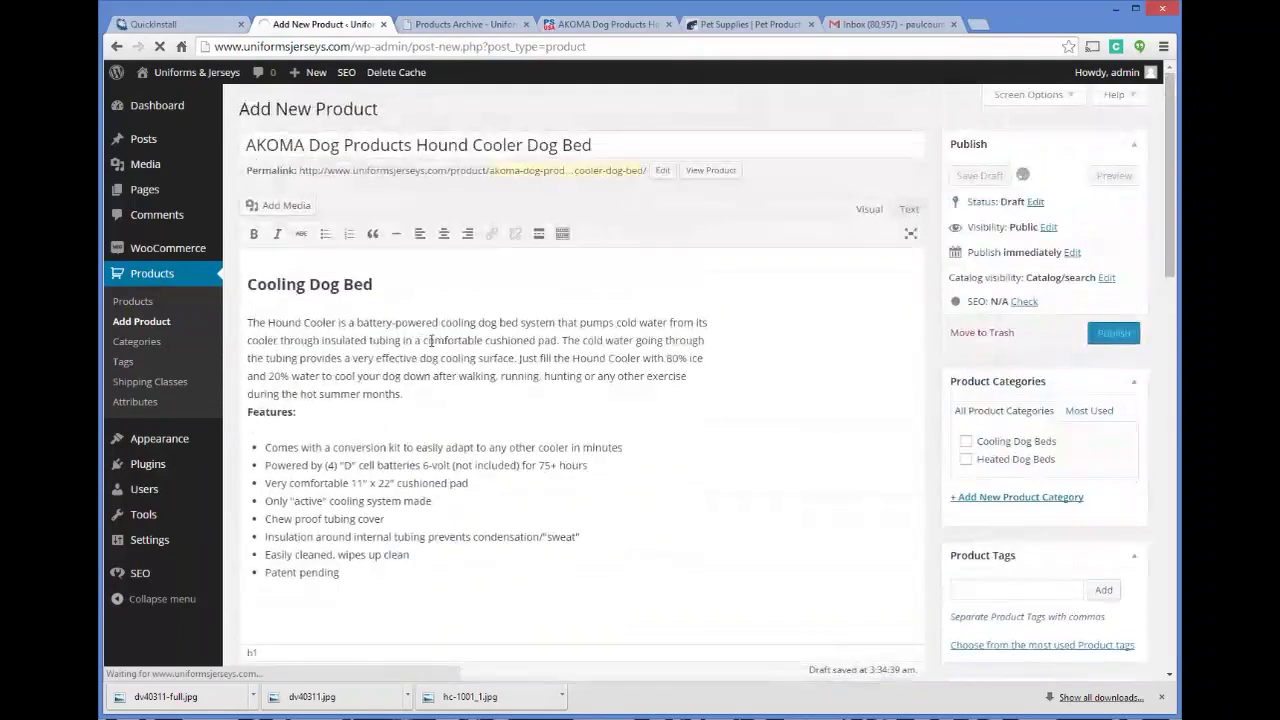
- Examine the focus keyword usage results and compare them with the product description
{"action": "scroll", "coordinate": [660, 310], "scroll_direction": "down", "scroll_amount": 4}
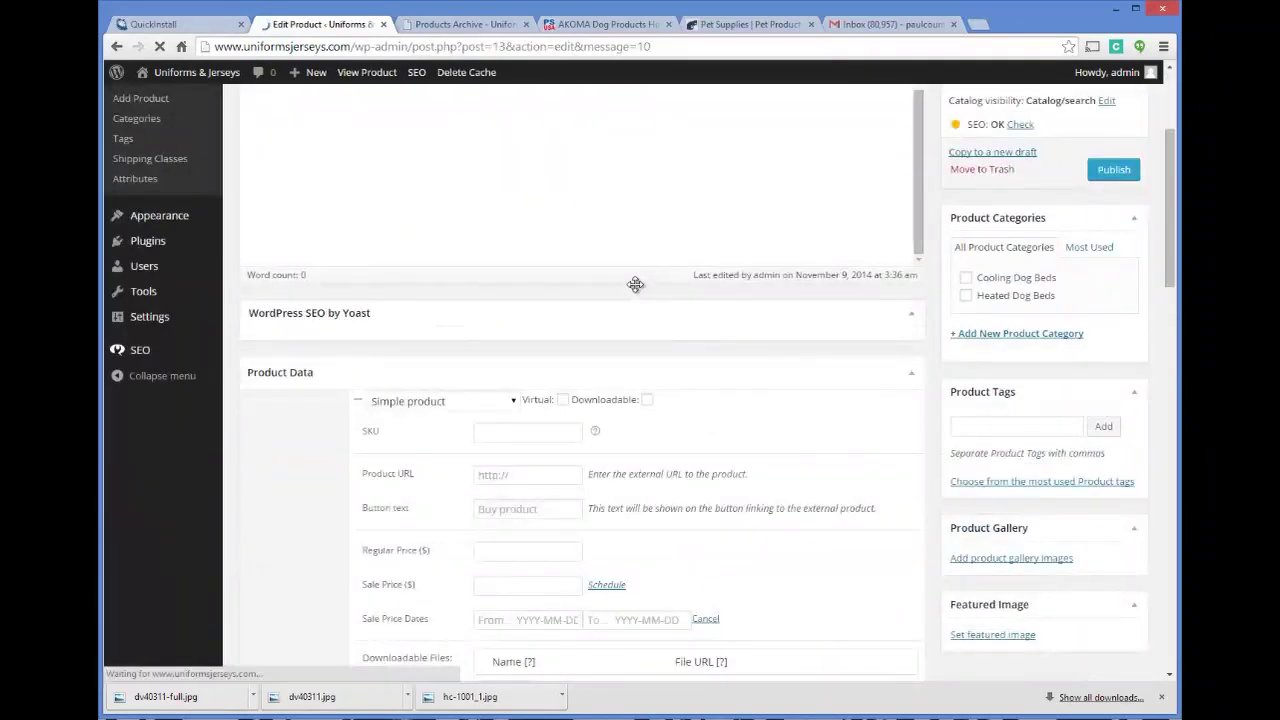
{"action": "scroll", "coordinate": [632, 286], "scroll_direction": "down", "scroll_amount": 5}
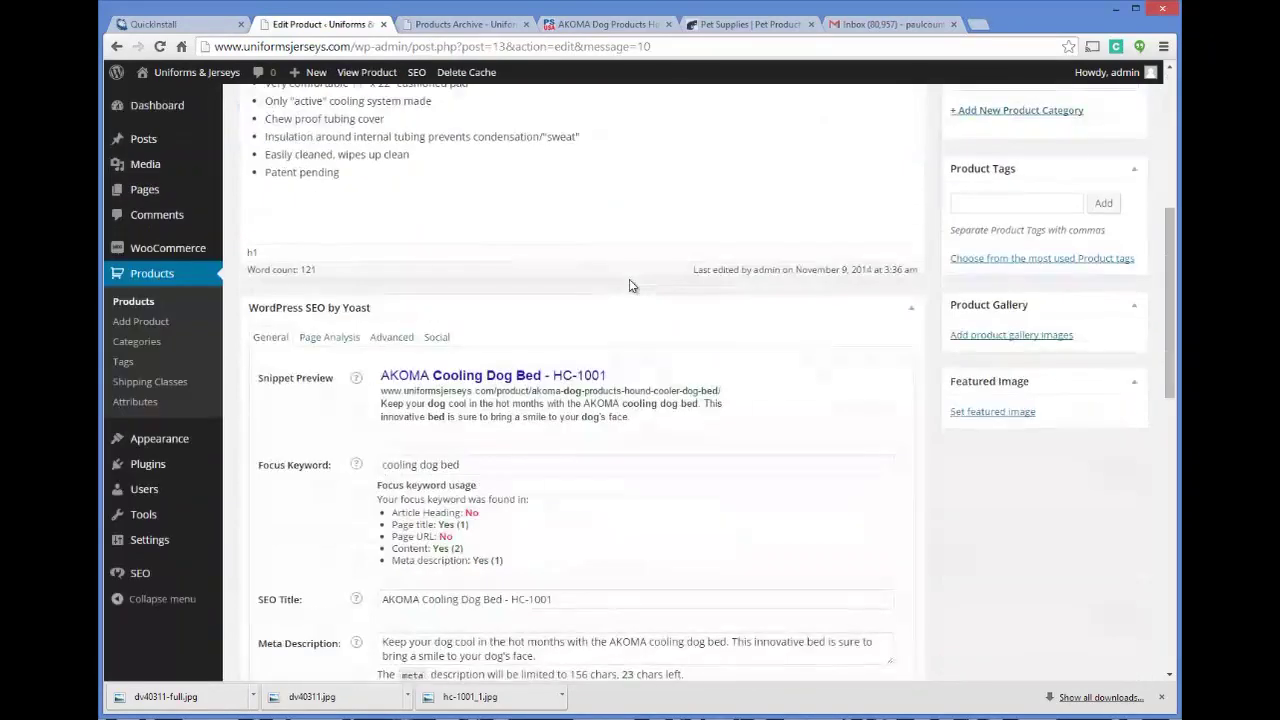
{"action": "scroll", "coordinate": [630, 286], "scroll_direction": "down", "scroll_amount": 1}
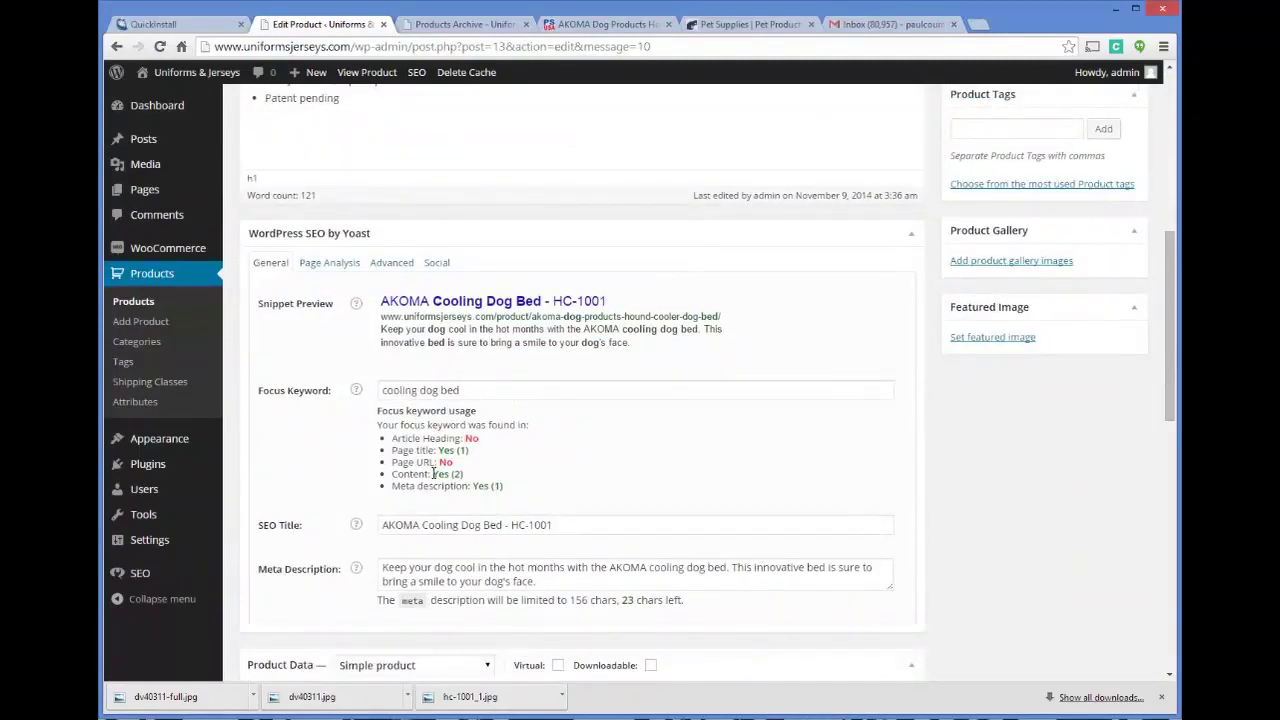
{"action": "scroll", "coordinate": [440, 480], "scroll_direction": "down", "scroll_amount": 2}
{"action": "scroll", "coordinate": [550, 322], "scroll_direction": "down", "scroll_amount": 2}
{"action": "scroll", "coordinate": [600, 232], "scroll_direction": "up", "scroll_amount": 2}
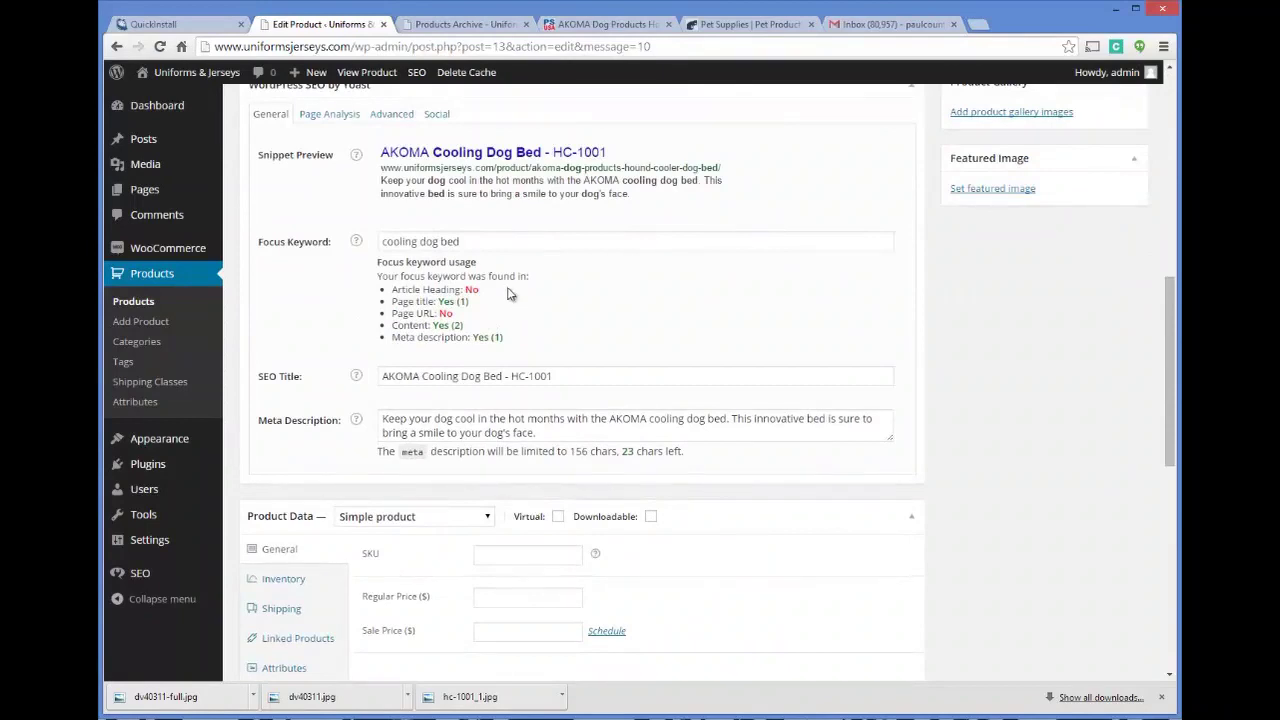
{"action": "scroll", "coordinate": [485, 233], "scroll_direction": "up", "scroll_amount": 8}
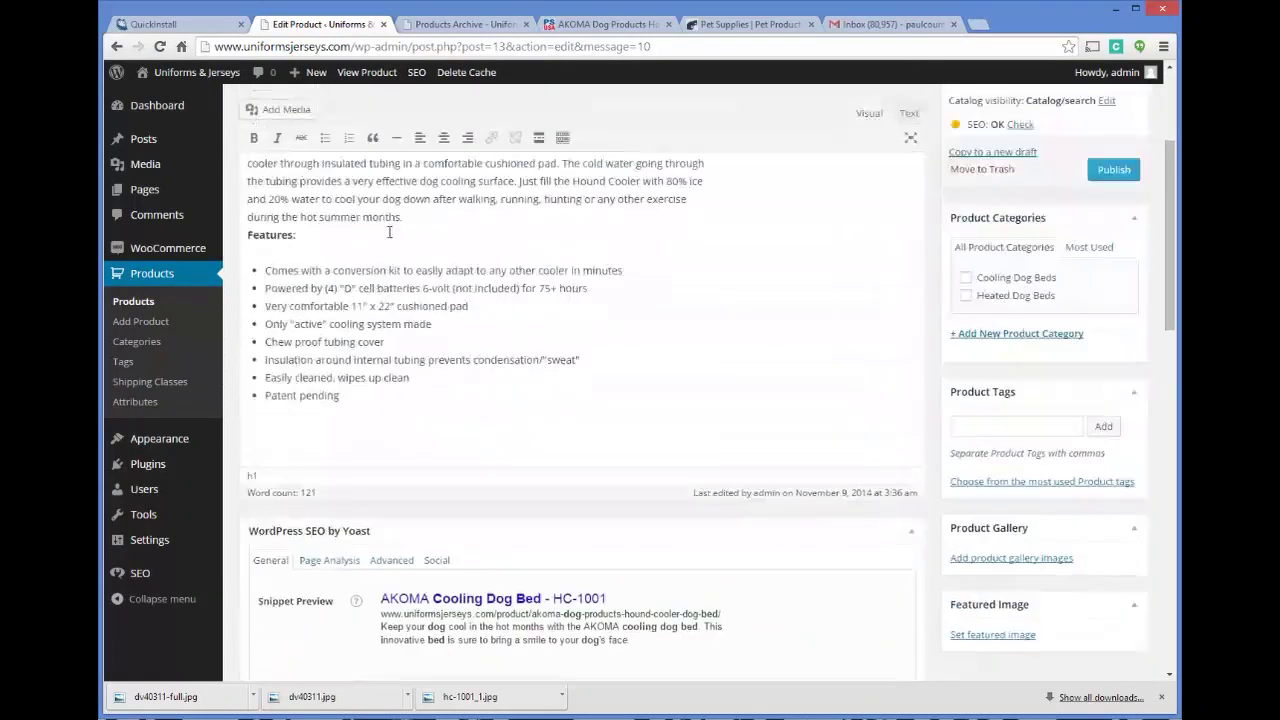
{"action": "scroll", "coordinate": [463, 289], "scroll_direction": "down", "scroll_amount": 15}
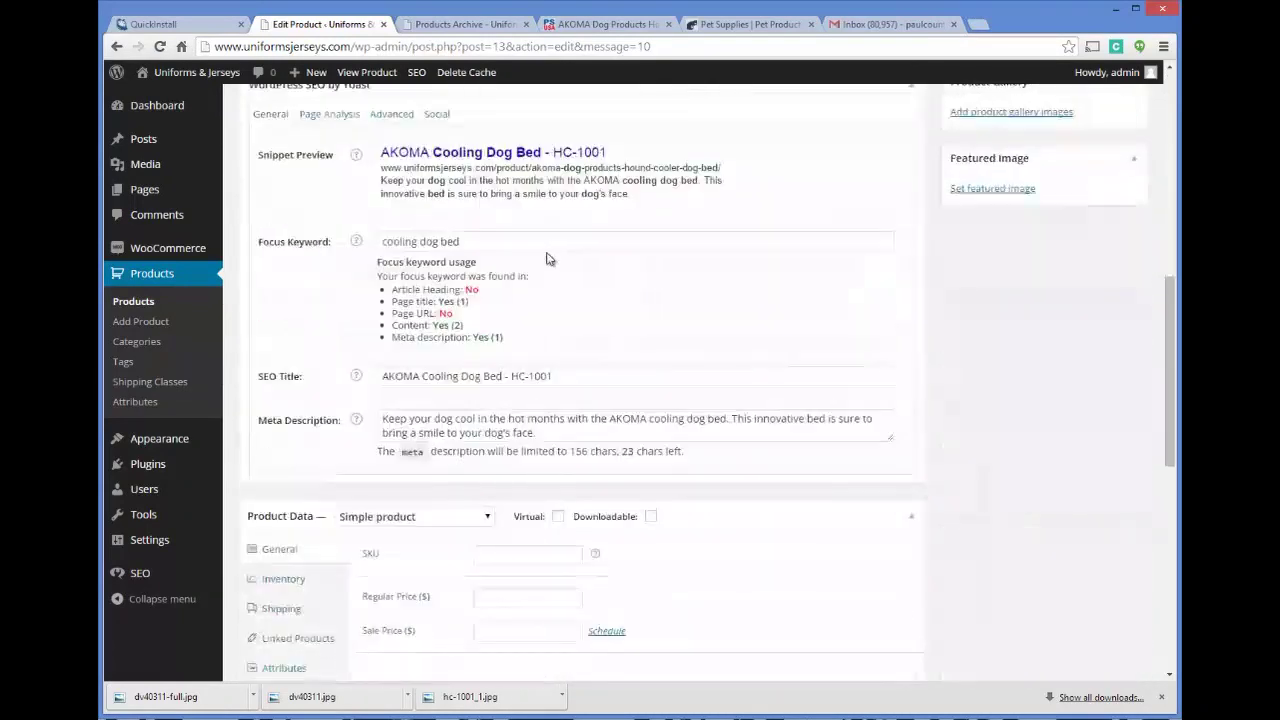
- Copy the model number HC-1001 from the supplier's product page into the product's SKU
{"action": "scroll", "coordinate": [539, 252], "scroll_direction": "down", "scroll_amount": 1}
{"action": "left_click", "coordinate": [510, 184]}
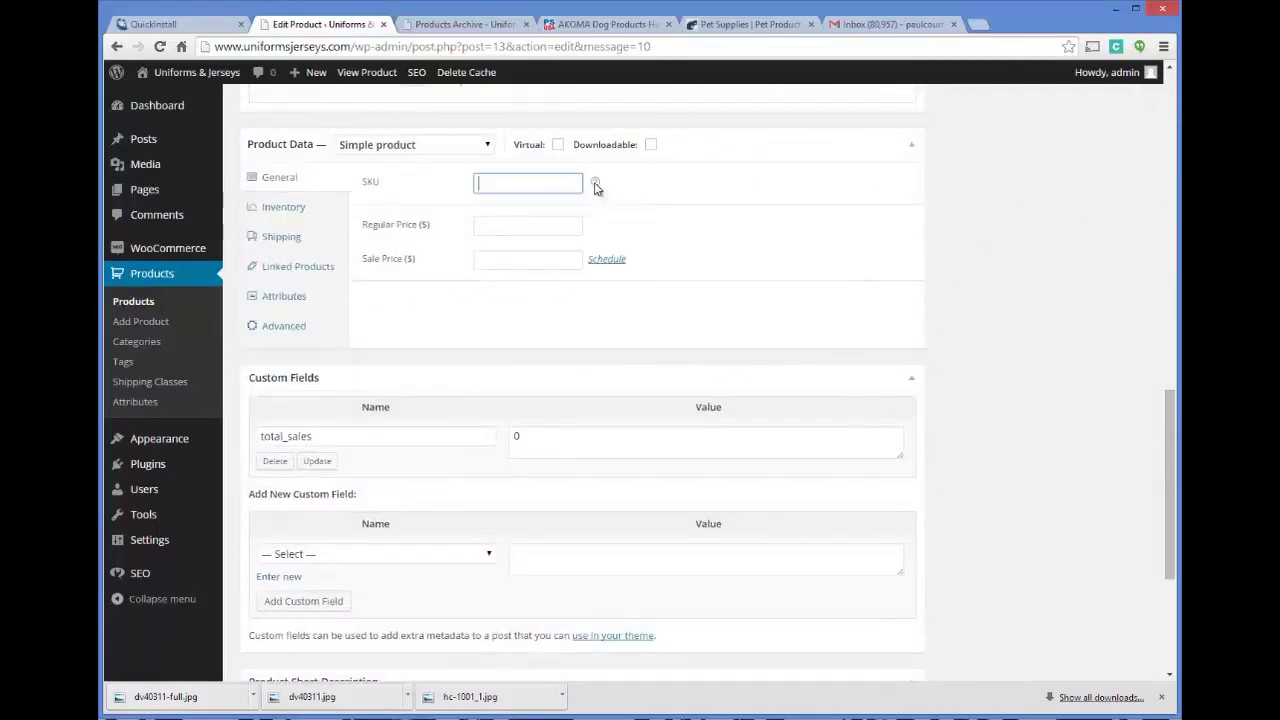
{"action": "mouse_move", "coordinate": [594, 186]}
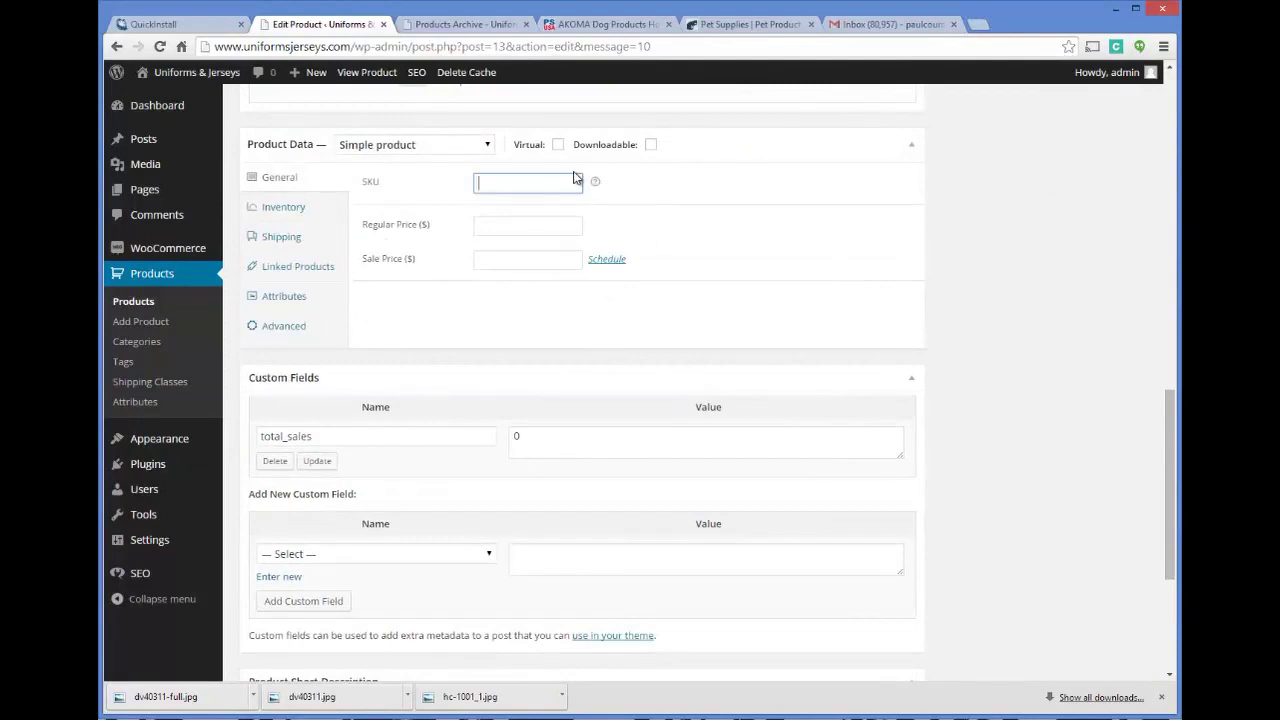
{"action": "left_click", "coordinate": [612, 24]}
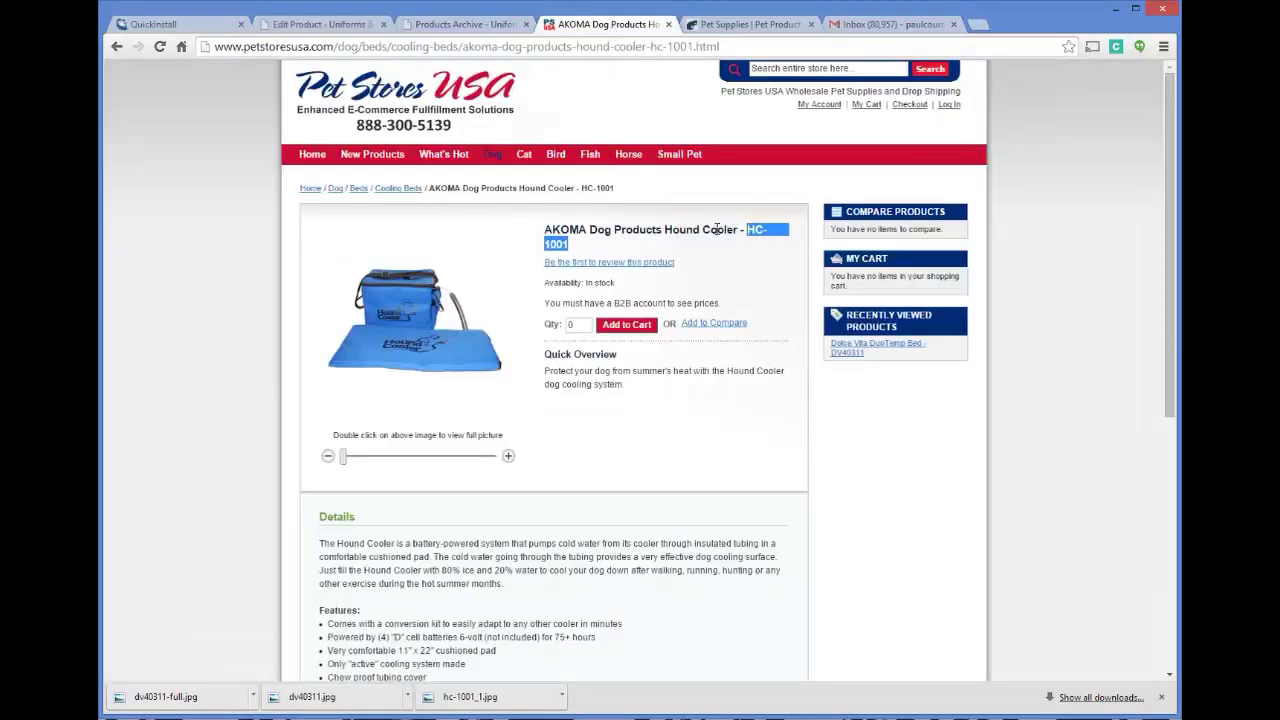
{"action": "right_click", "coordinate": [766, 242]}
{"action": "left_click", "coordinate": [770, 244]}
{"action": "left_click", "coordinate": [497, 26]}
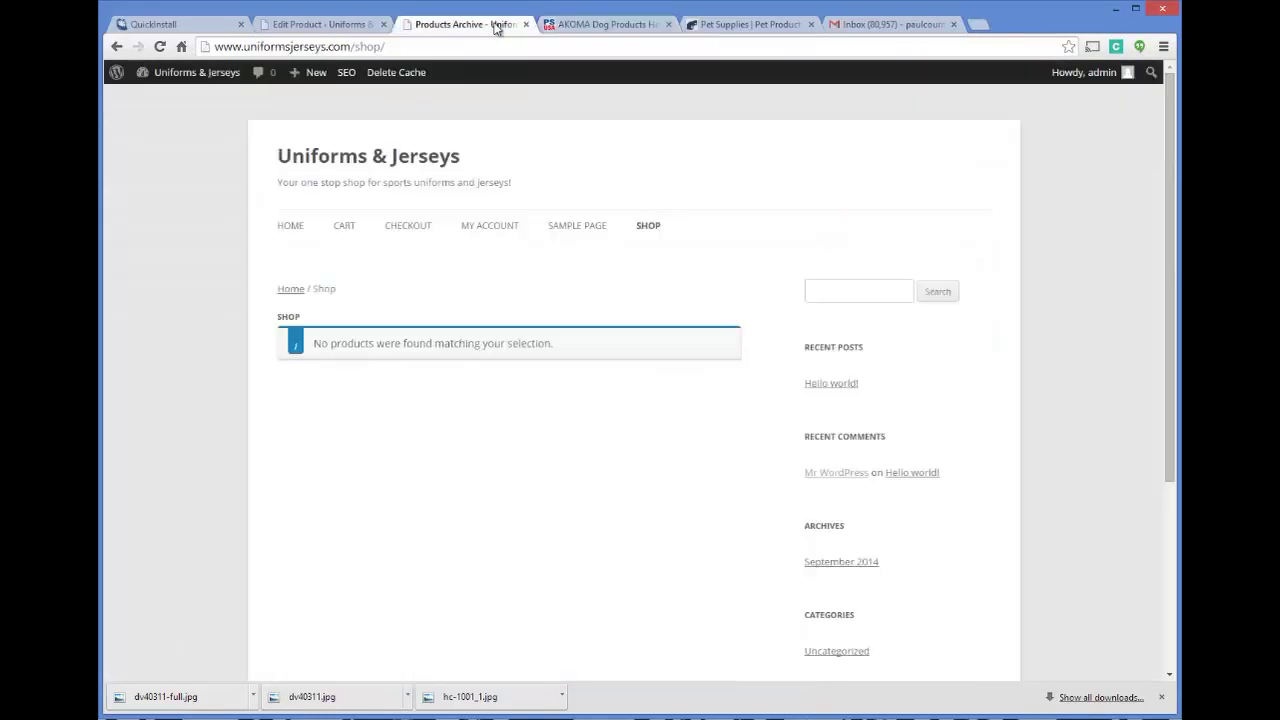
{"action": "left_click", "coordinate": [315, 24]}
{"action": "left_click", "coordinate": [488, 190]}
{"action": "key", "text": "ctrl+v"}
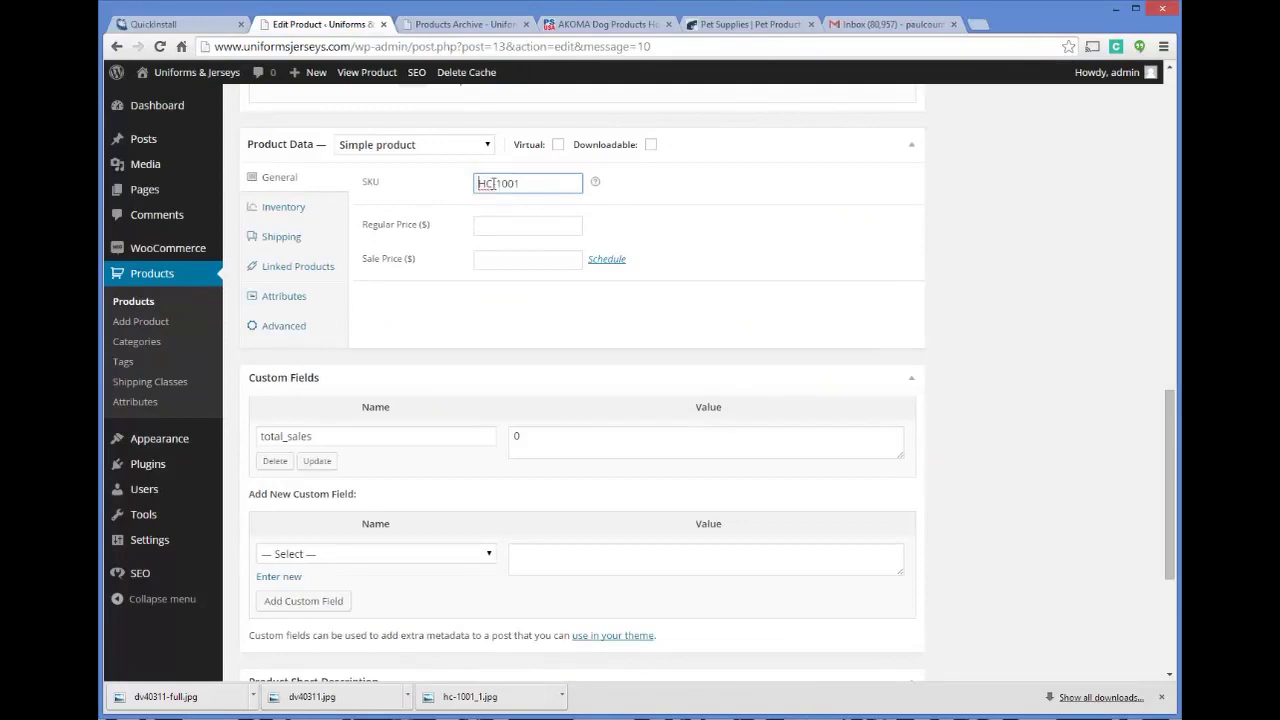
- Set the product's regular price to 59.99 and its sale price to 49.99
{"action": "left_click", "coordinate": [486, 227]}
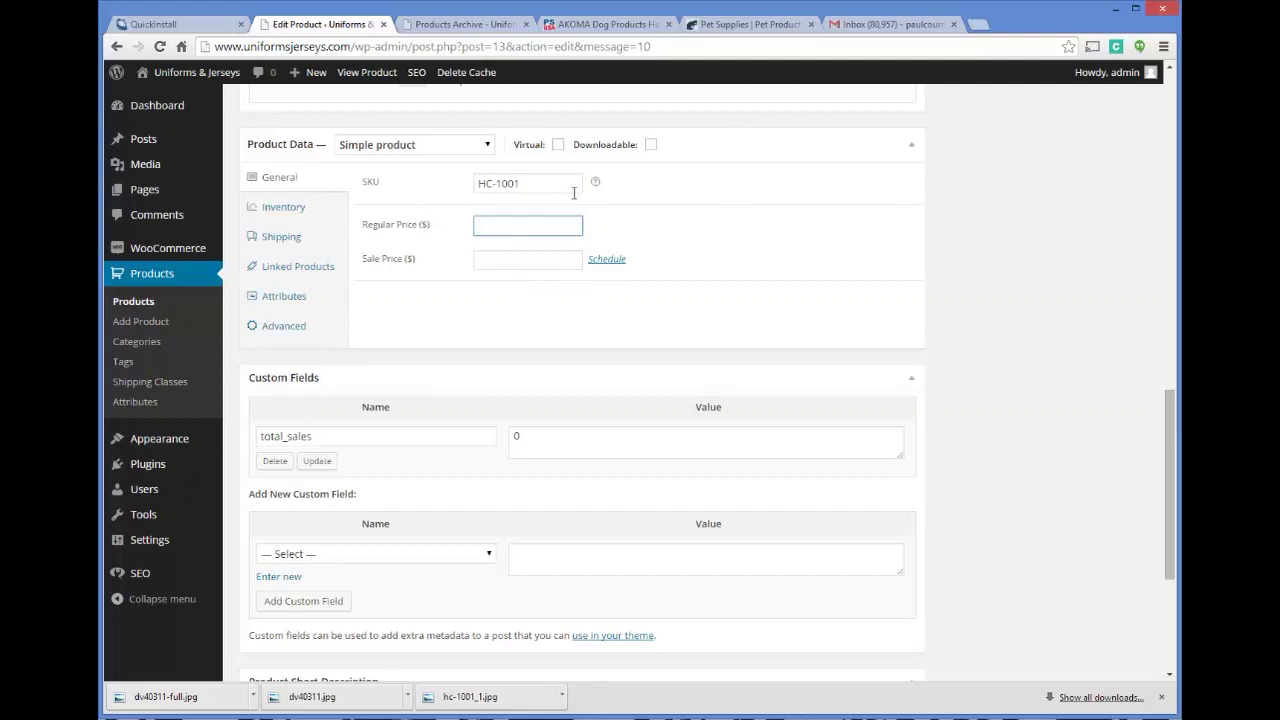
{"action": "key", "text": "Tab"}
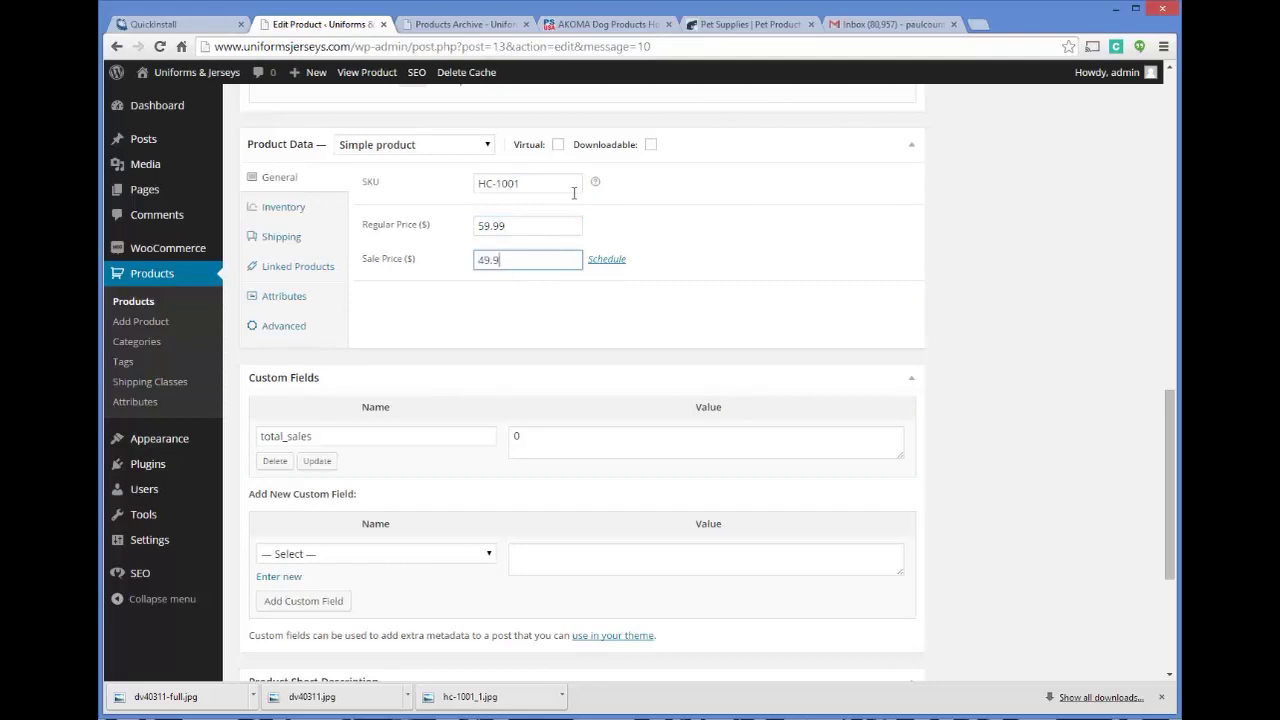
{"action": "scroll", "coordinate": [737, 232], "scroll_direction": "down", "scroll_amount": 1}
{"action": "scroll", "coordinate": [733, 232], "scroll_direction": "up", "scroll_amount": 1}
{"action": "scroll", "coordinate": [609, 200], "scroll_direction": "up", "scroll_amount": 1}
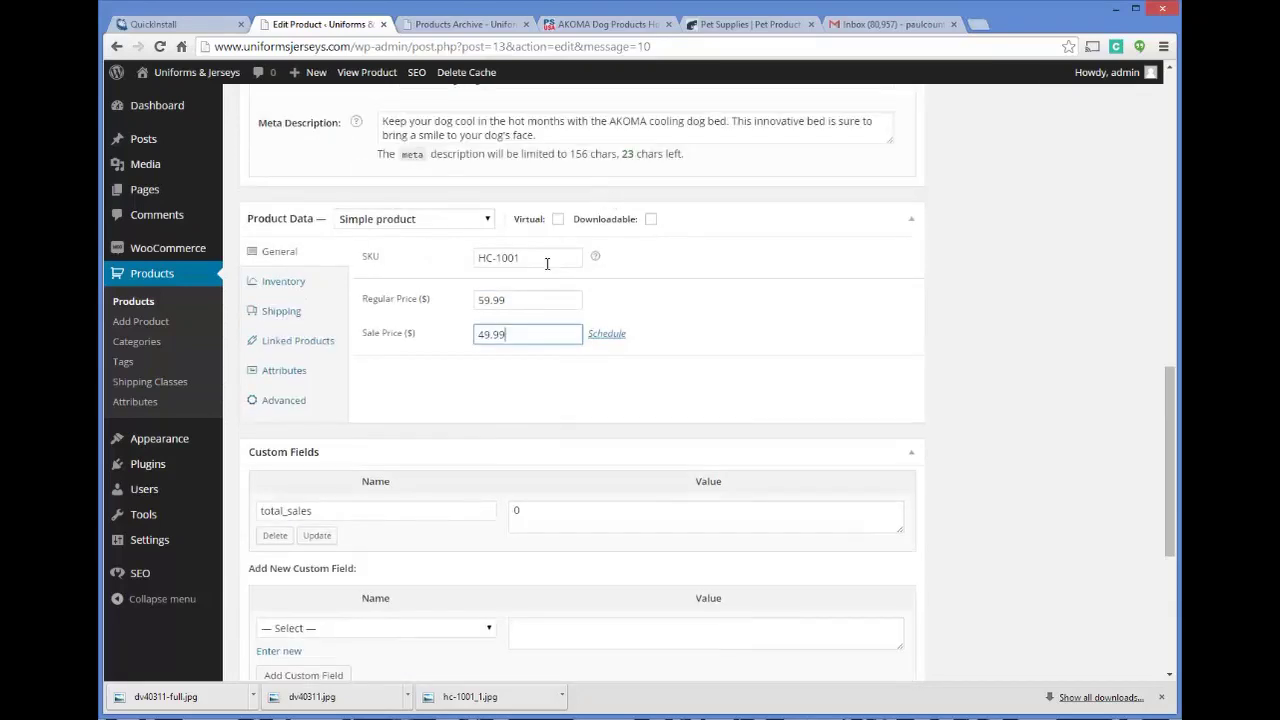
- Look over the supplier's Hound Cooler page and return to the product being edited
{"action": "left_click", "coordinate": [578, 26]}
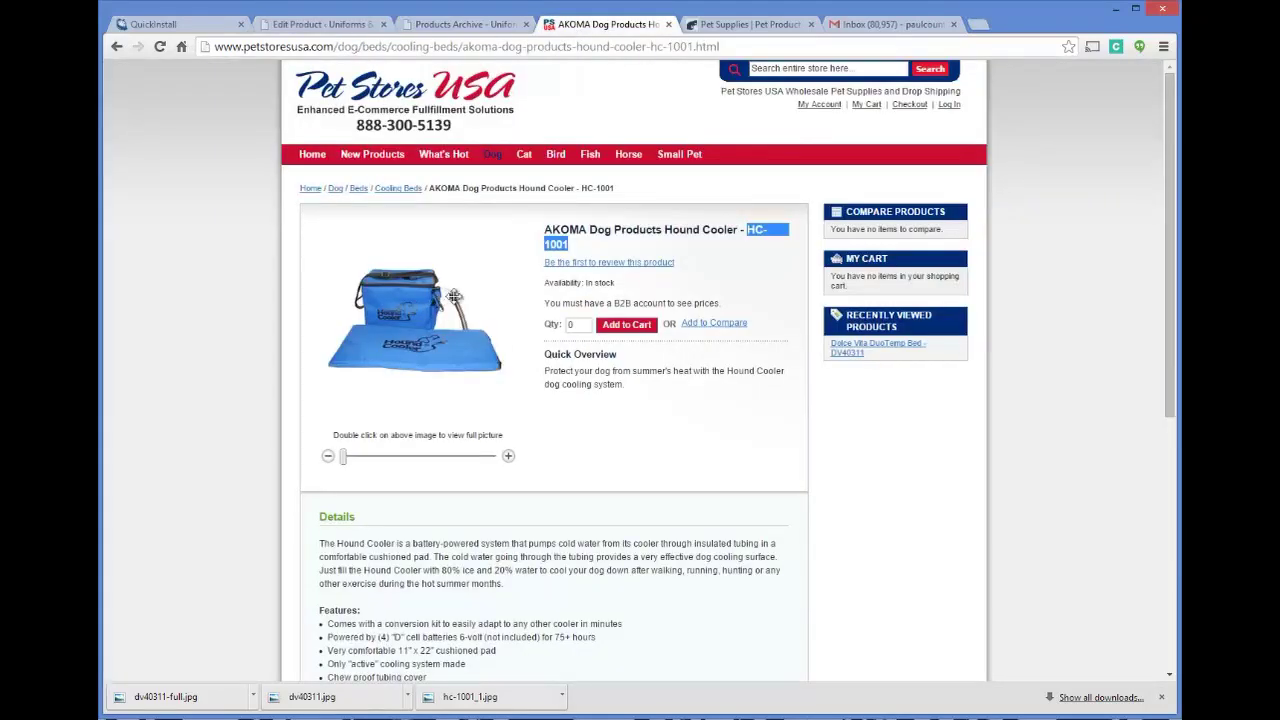
{"action": "left_click", "coordinate": [430, 28]}
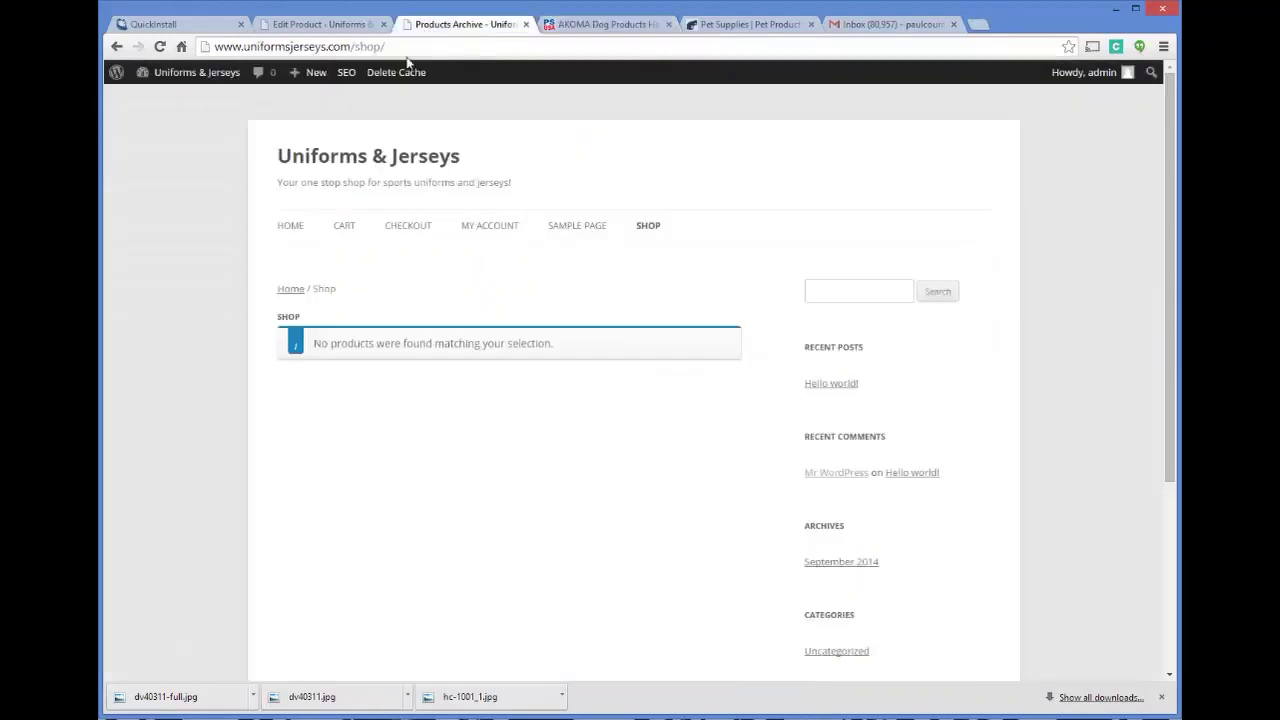
{"action": "left_click", "coordinate": [347, 27]}
- Review the inventory settings in the product data
{"action": "scroll", "coordinate": [580, 289], "scroll_direction": "down", "scroll_amount": 3}
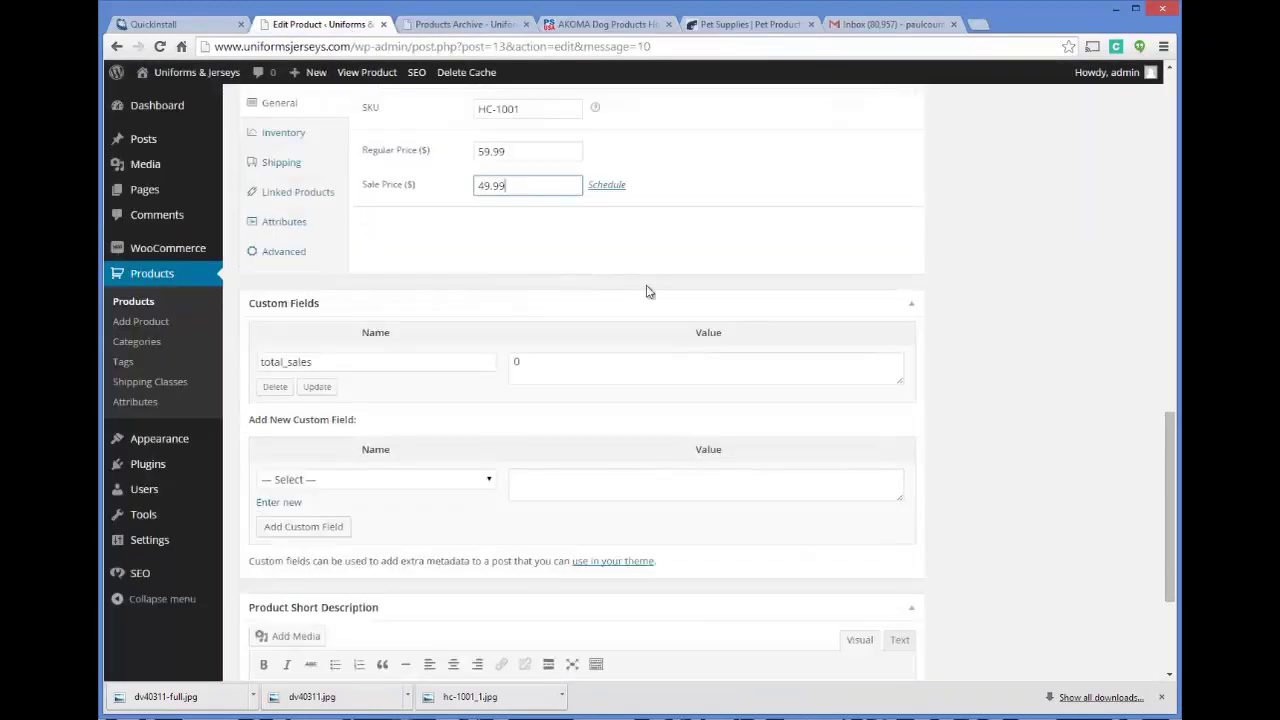
{"action": "scroll", "coordinate": [593, 207], "scroll_direction": "up", "scroll_amount": 1}
{"action": "left_click", "coordinate": [278, 132]}
{"action": "scroll", "coordinate": [310, 166], "scroll_direction": "up", "scroll_amount": 2}
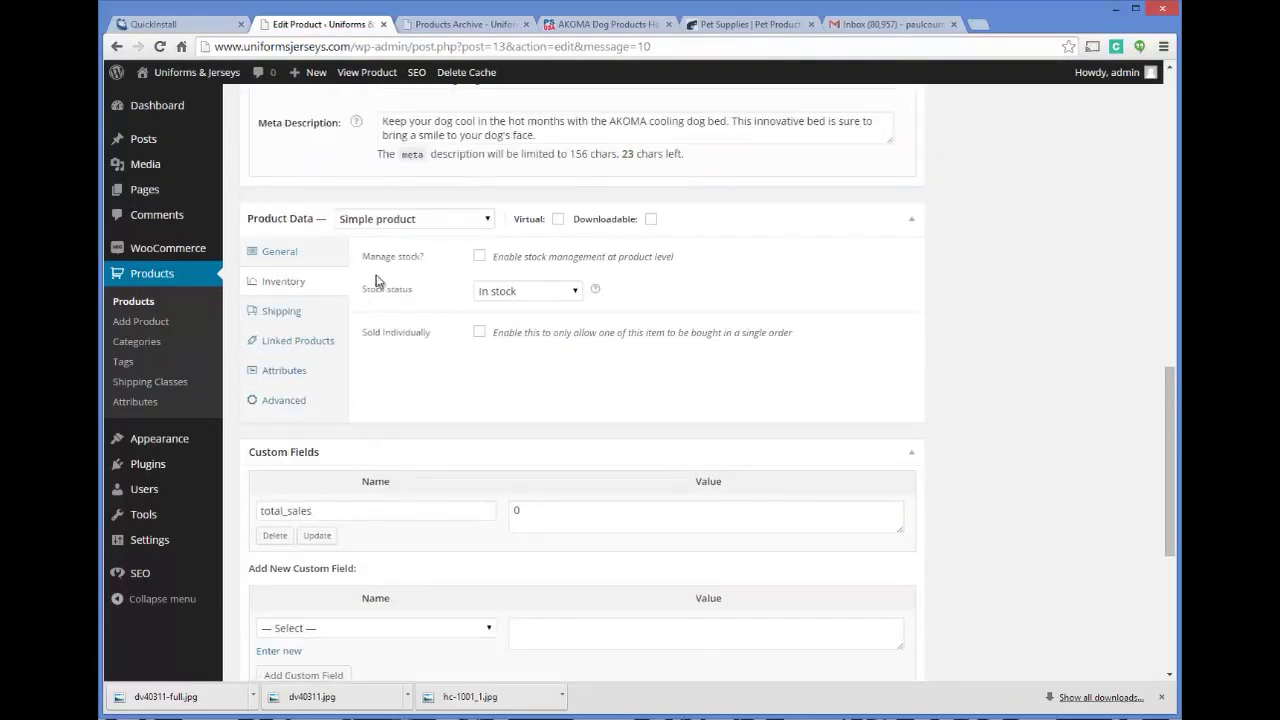
- Look up the UPS ship weight on the supplier's product page and set the product's shipping weight to 4.2 lbs
{"action": "left_click", "coordinate": [297, 316]}
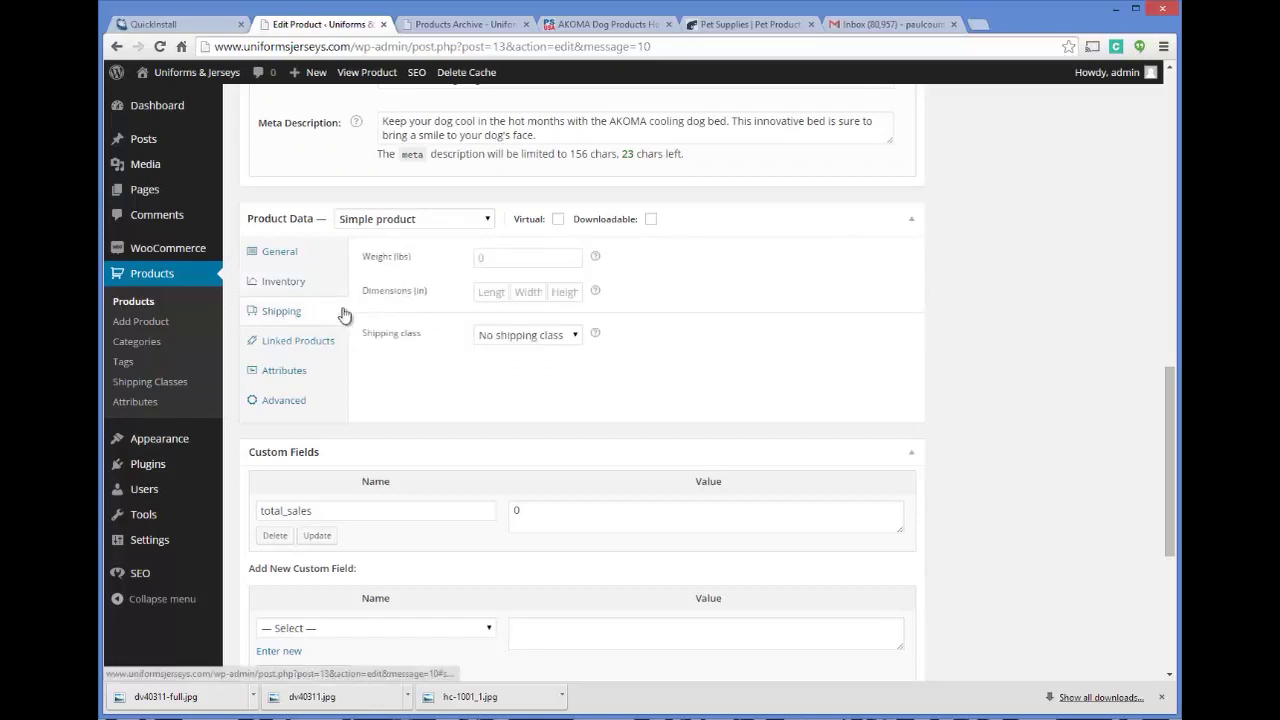
{"action": "left_click", "coordinate": [508, 256]}
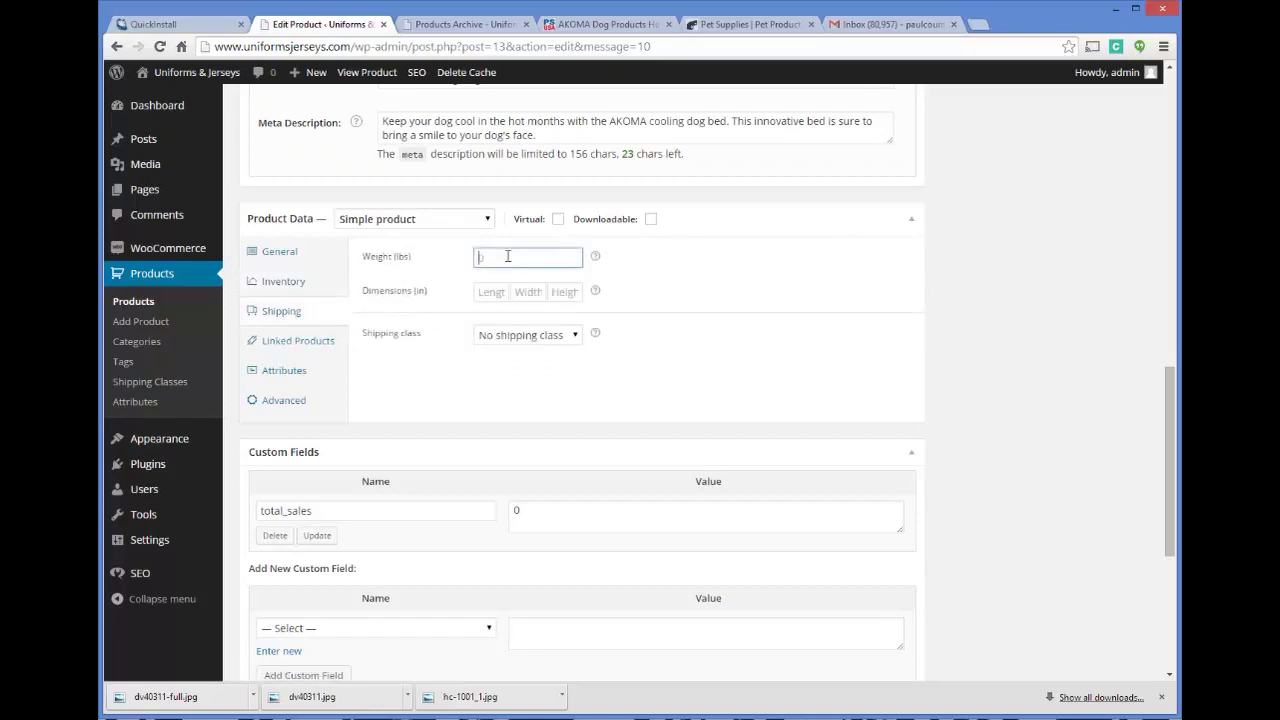
{"action": "left_click", "coordinate": [596, 23]}
{"action": "scroll", "coordinate": [608, 414], "scroll_direction": "down", "scroll_amount": 4}
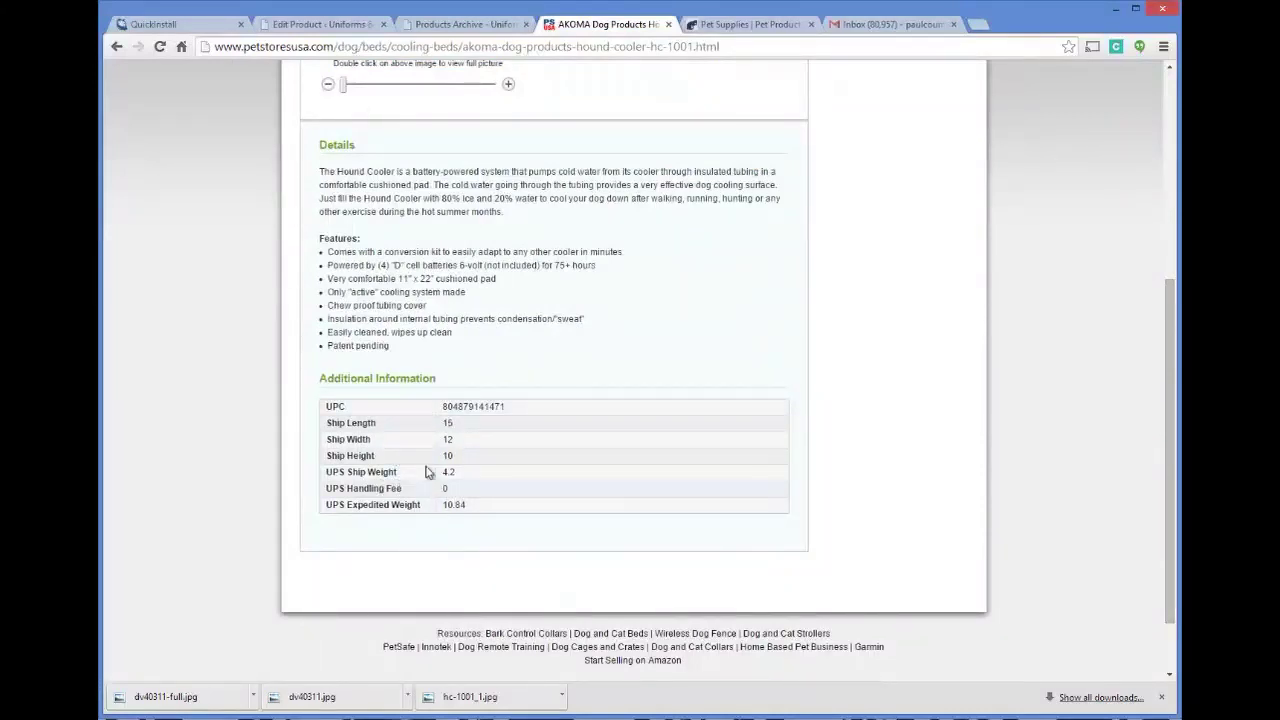
{"action": "left_click_drag", "start_coordinate": [465, 505], "coordinate": [326, 401]}
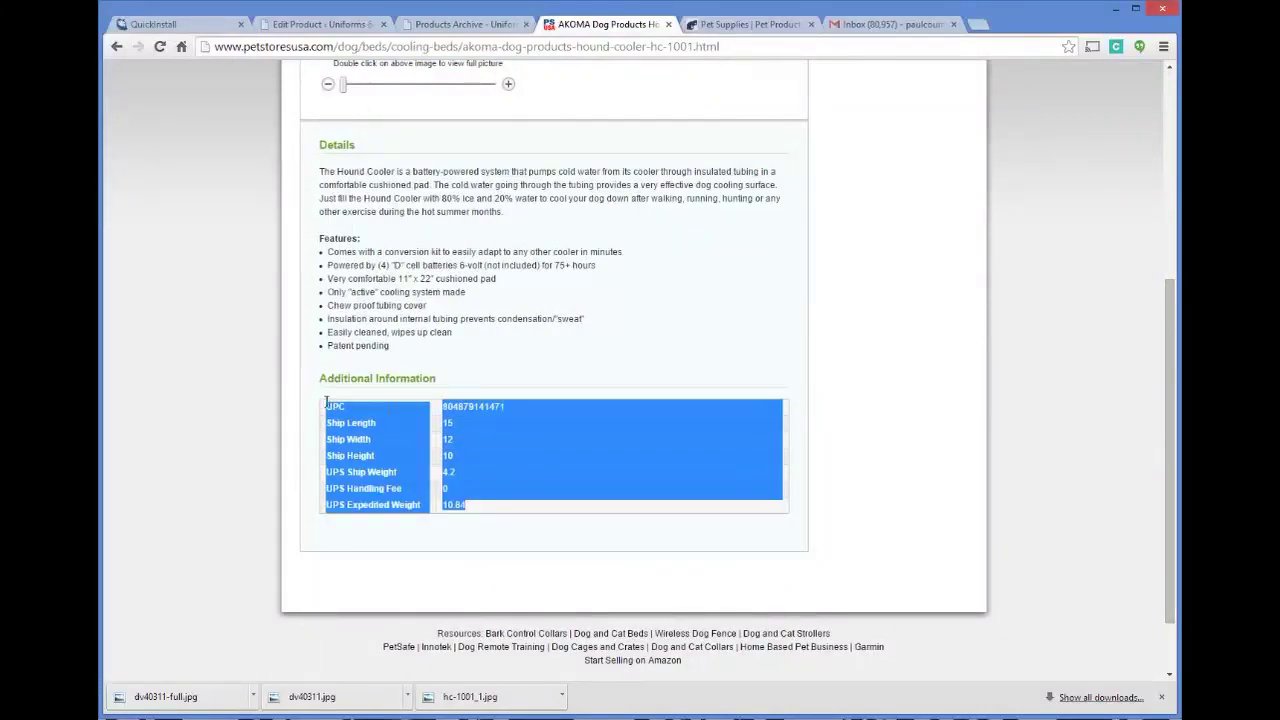
{"action": "left_click_drag", "start_coordinate": [501, 428], "coordinate": [502, 472]}
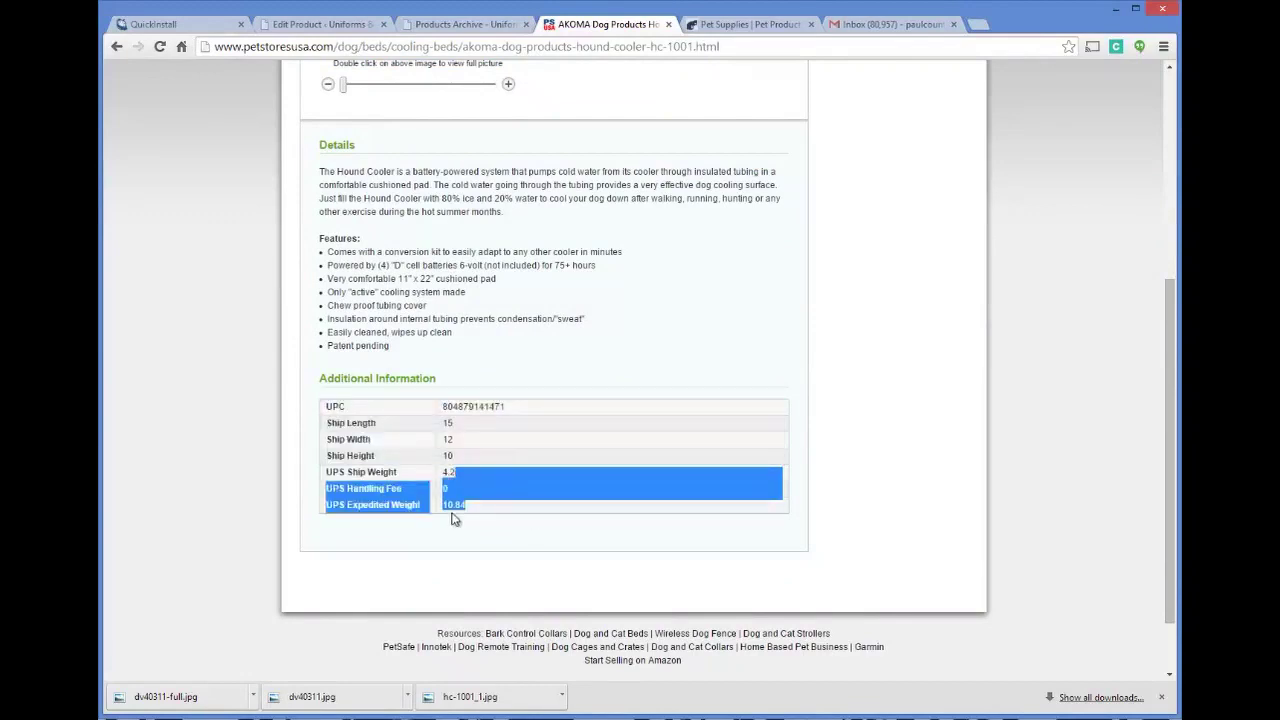
{"action": "left_click_drag", "start_coordinate": [455, 519], "coordinate": [474, 505]}
{"action": "left_click_drag", "start_coordinate": [334, 467], "coordinate": [305, 406]}
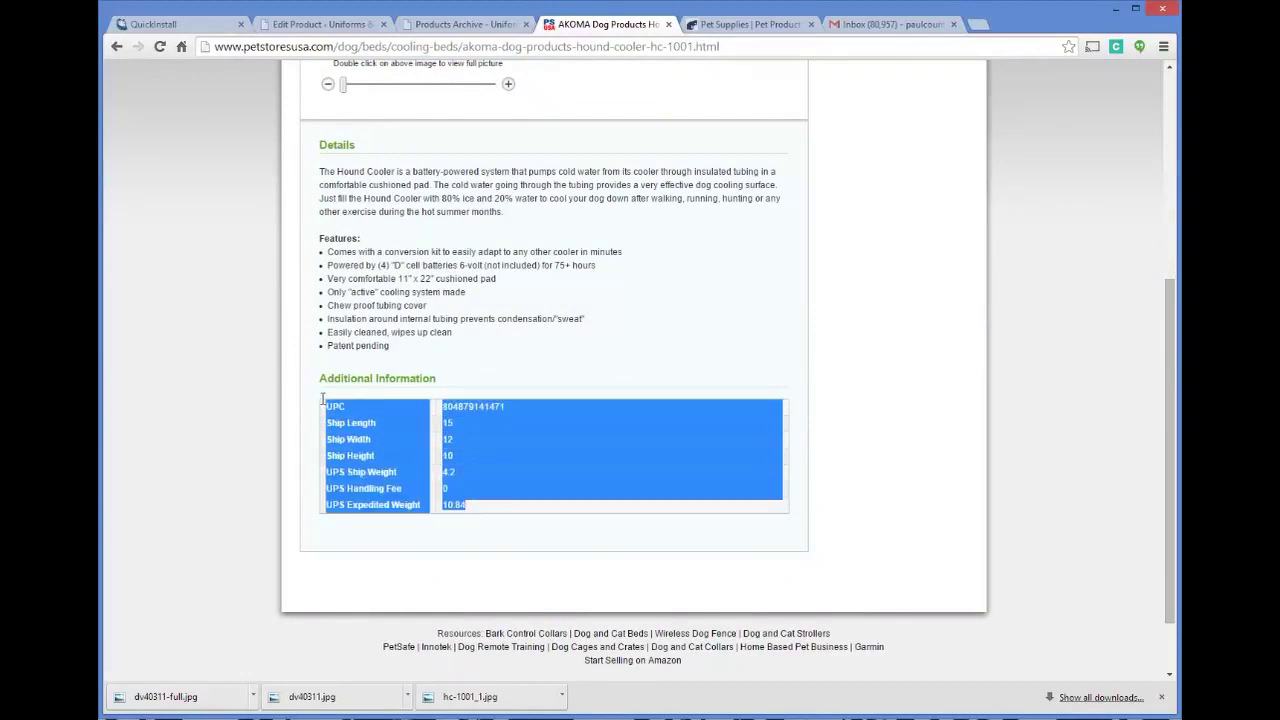
{"action": "left_click", "coordinate": [410, 398]}
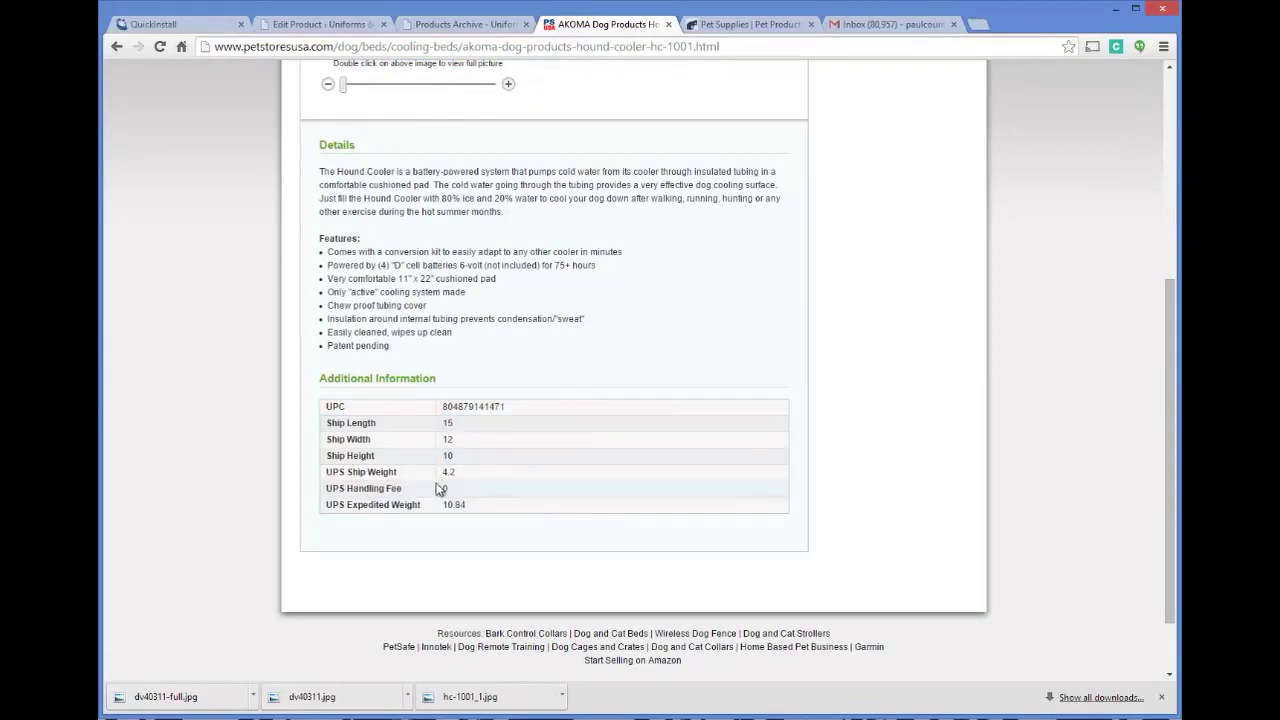
{"action": "left_click", "coordinate": [460, 27]}
{"action": "left_click", "coordinate": [367, 27]}
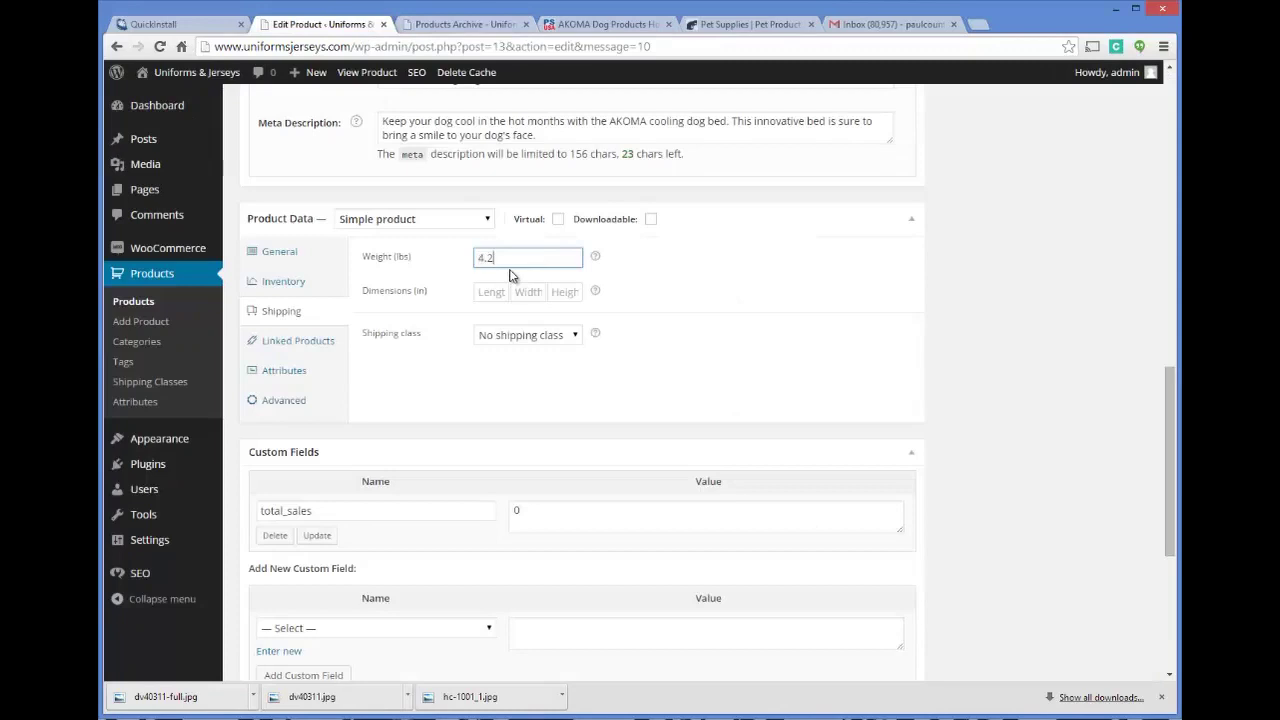
- Set the shipping dimensions from the supplier's page to length 15, width 12 and height 10 in, keeping no shipping class
{"action": "left_click", "coordinate": [486, 290]}
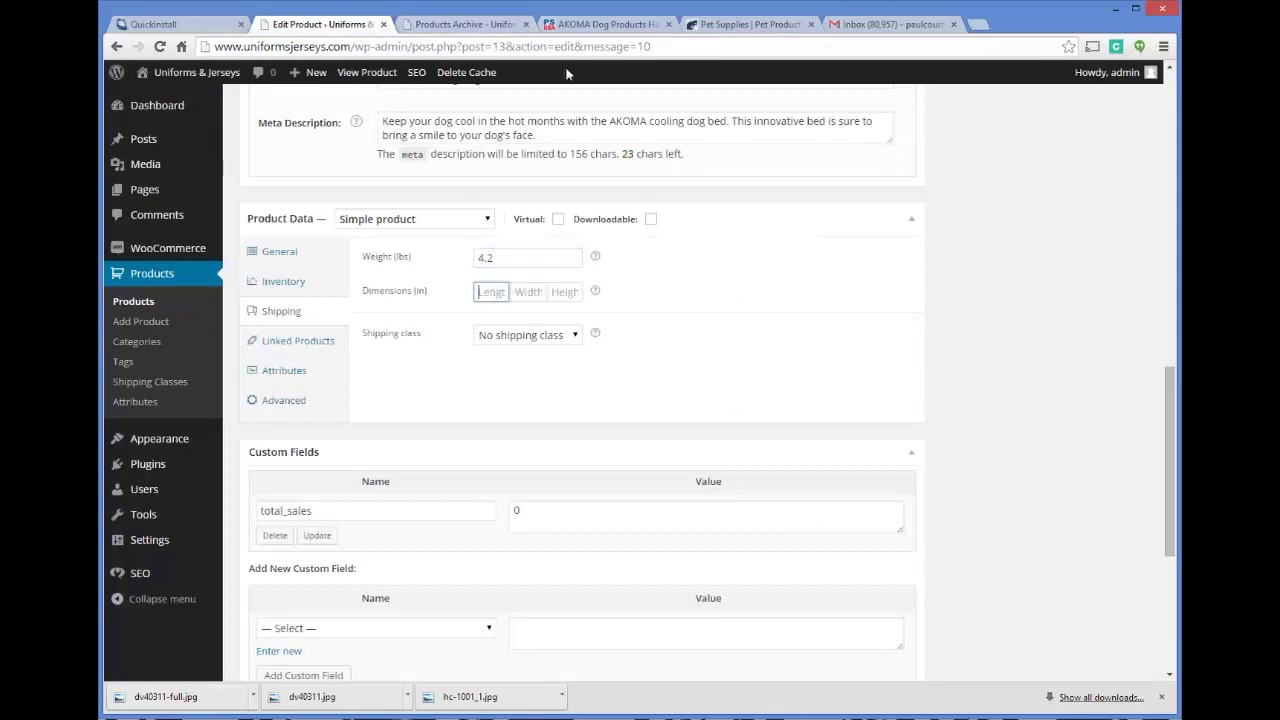
{"action": "left_click", "coordinate": [511, 24]}
{"action": "left_click", "coordinate": [583, 26]}
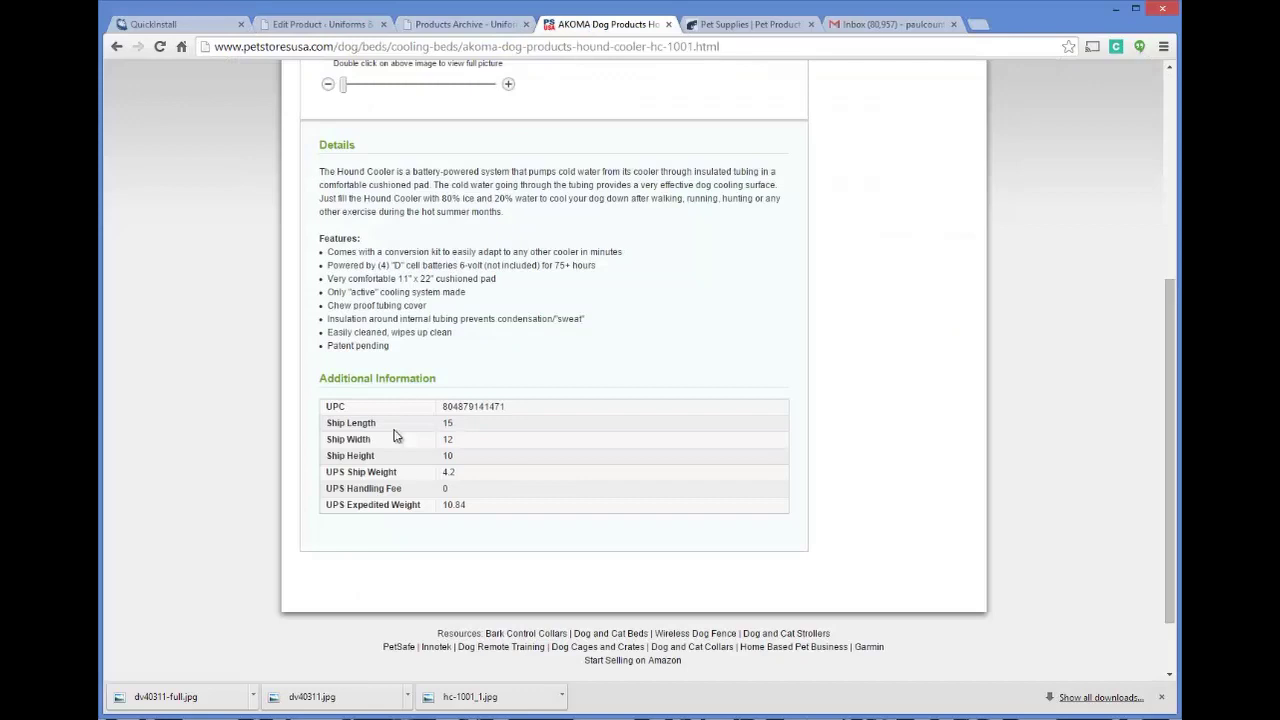
{"action": "left_click", "coordinate": [348, 26]}
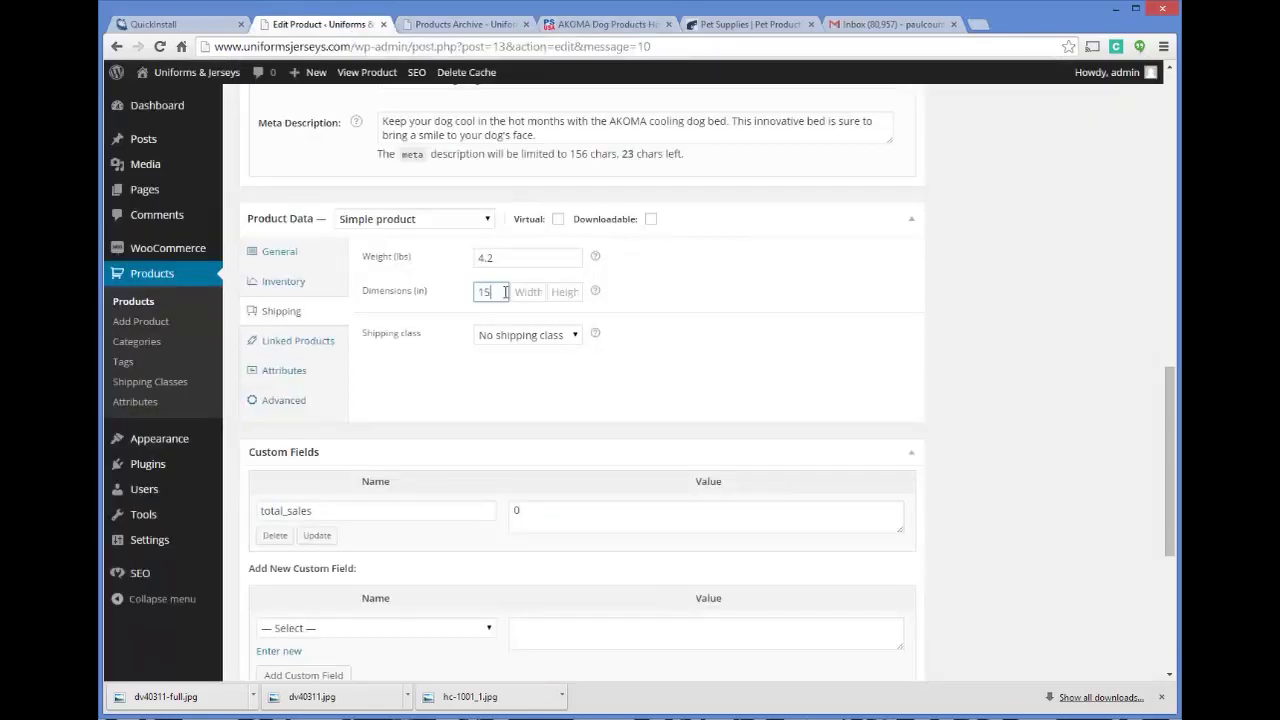
{"action": "key", "text": "Tab"}
{"action": "key", "text": "Tab"}
{"action": "type", "text": "1"}
{"action": "left_click", "coordinate": [575, 335]}
{"action": "left_click", "coordinate": [575, 349]}
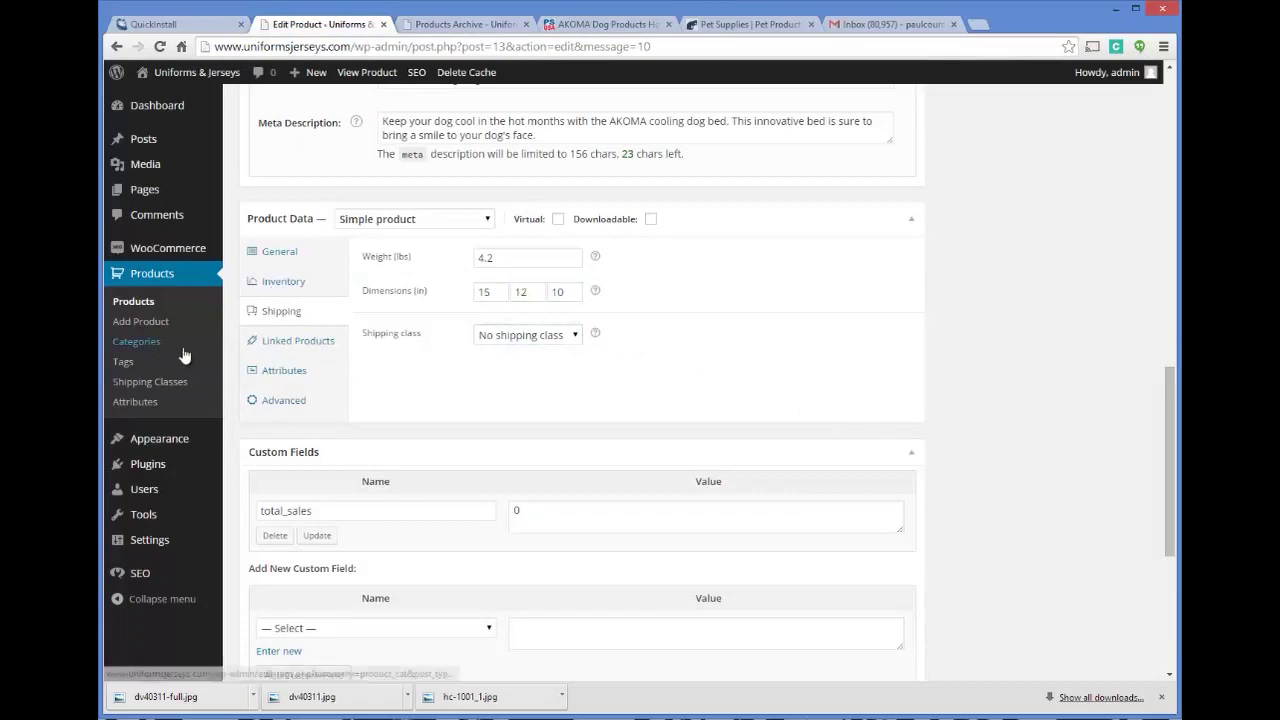
- Review the product's linked products and attributes settings, checking the supplier's page for details that could serve as attributes
{"action": "scroll", "coordinate": [591, 366], "scroll_direction": "down", "scroll_amount": 1}
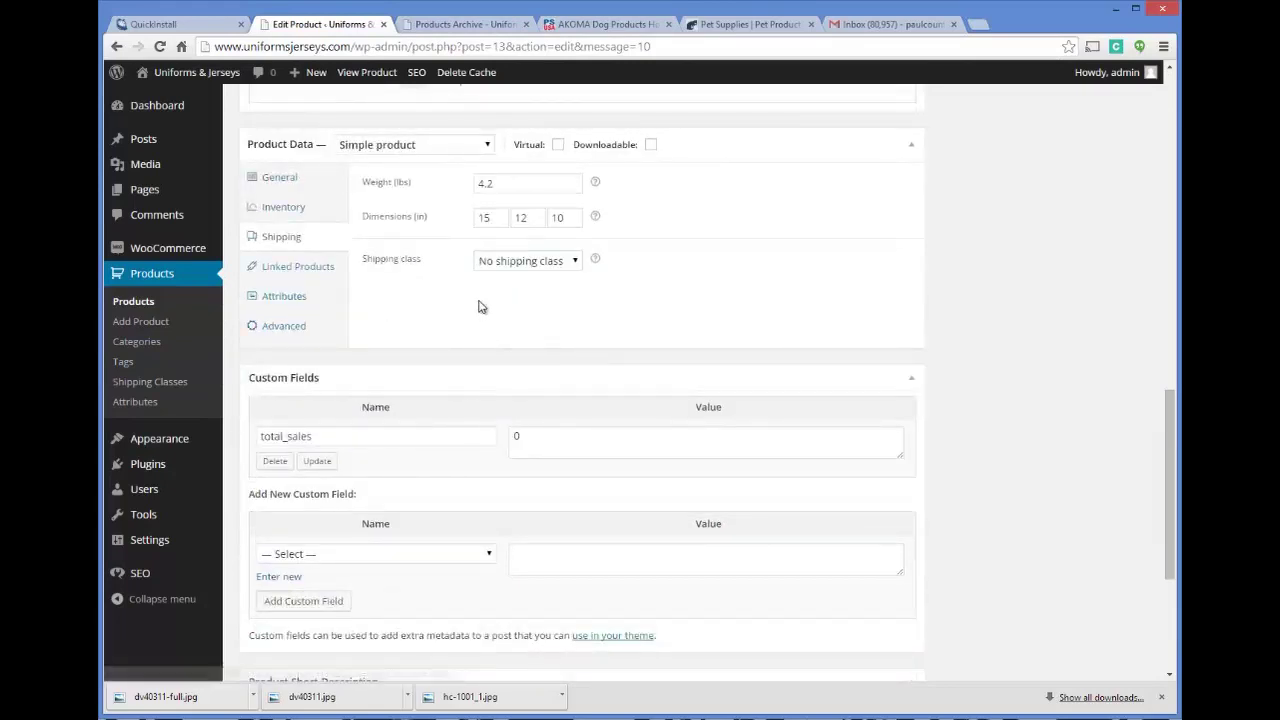
{"action": "scroll", "coordinate": [480, 303], "scroll_direction": "down", "scroll_amount": 1}
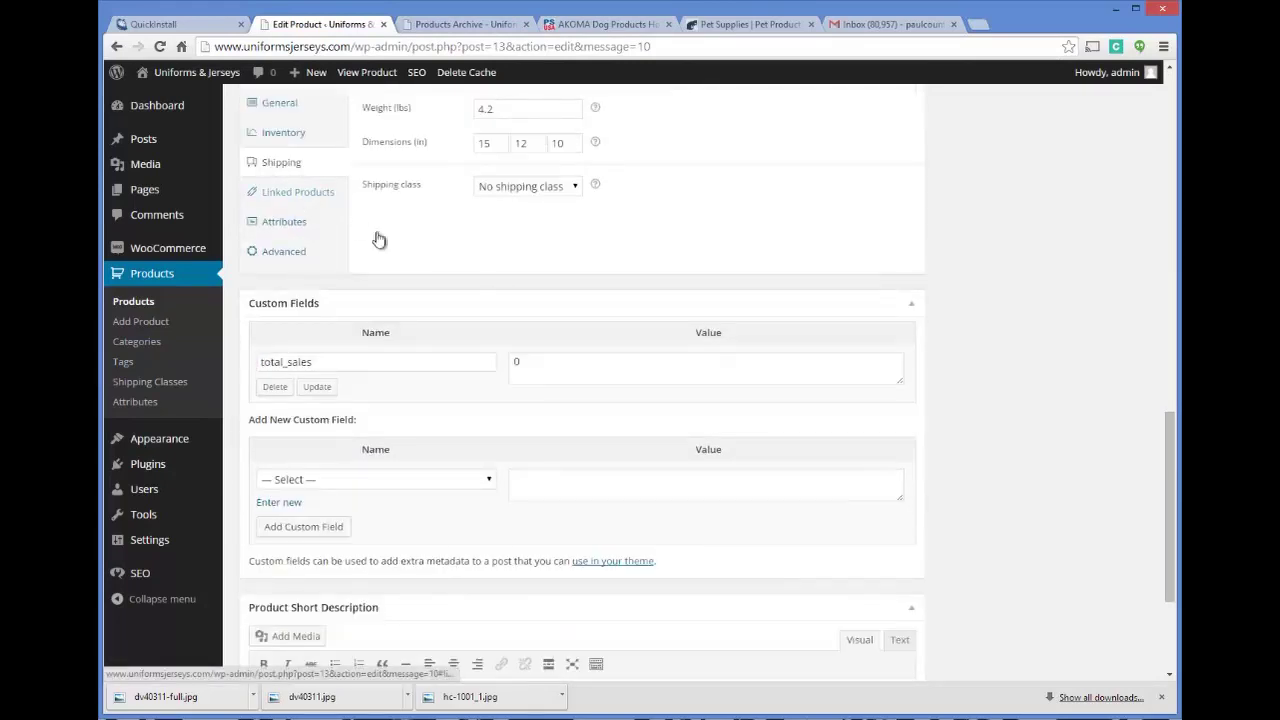
{"action": "left_click", "coordinate": [326, 200]}
{"action": "scroll", "coordinate": [478, 256], "scroll_direction": "up", "scroll_amount": 2}
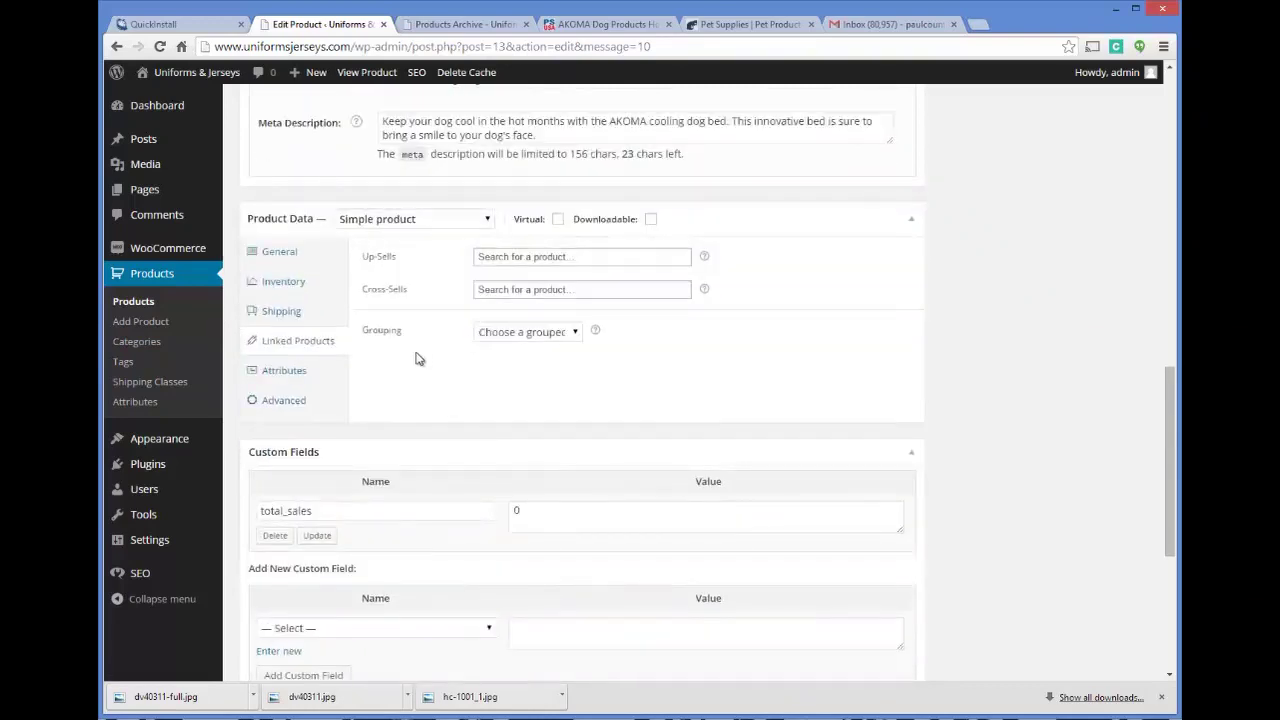
{"action": "left_click", "coordinate": [286, 371]}
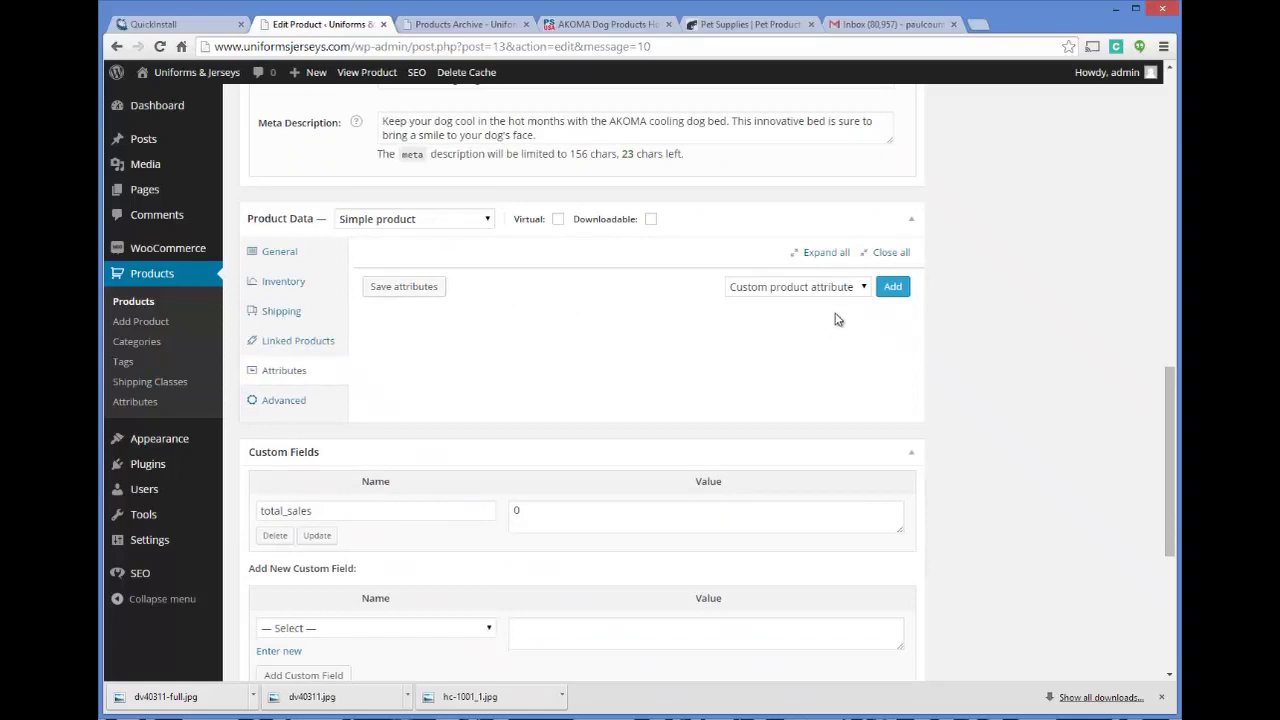
{"action": "scroll", "coordinate": [510, 330], "scroll_direction": "down", "scroll_amount": 1}
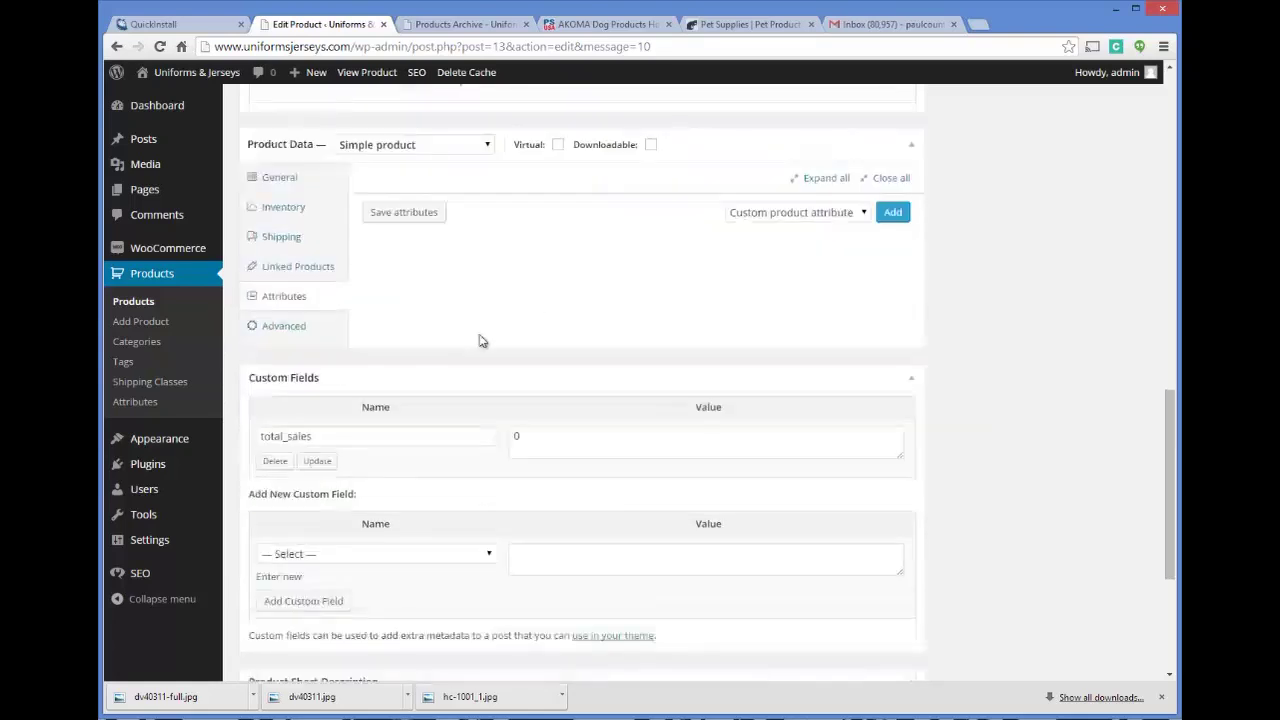
{"action": "left_click", "coordinate": [600, 26]}
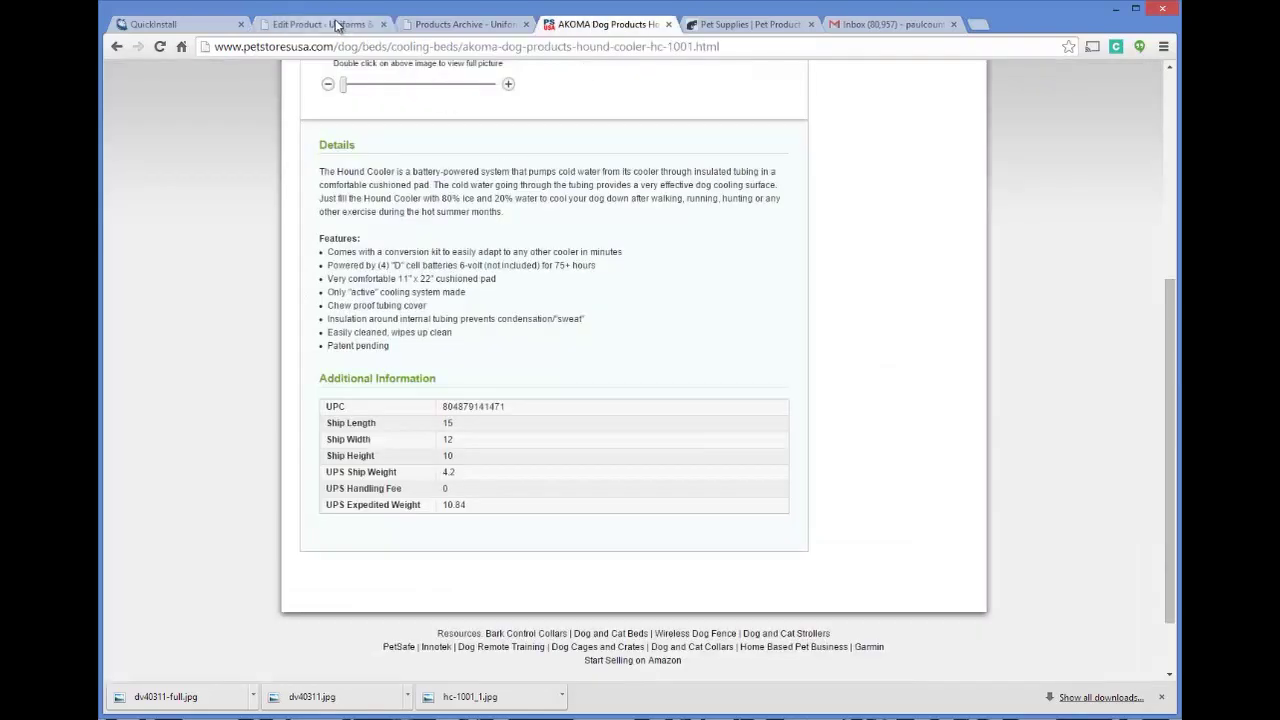
{"action": "left_click", "coordinate": [337, 24]}
{"action": "scroll", "coordinate": [491, 280], "scroll_direction": "down", "scroll_amount": 1}
{"action": "scroll", "coordinate": [507, 284], "scroll_direction": "up", "scroll_amount": 2}
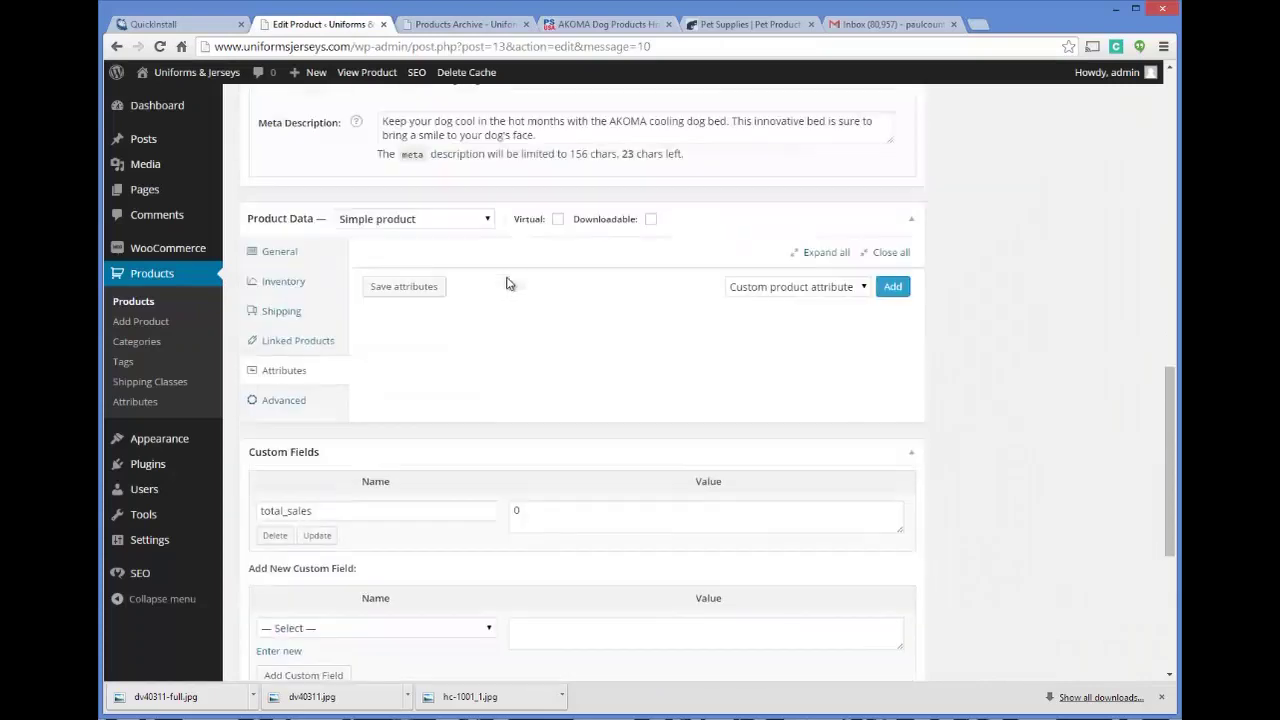
- Check the purchase note's help text in the advanced product data and enable reviews for the product
{"action": "left_click", "coordinate": [286, 400]}
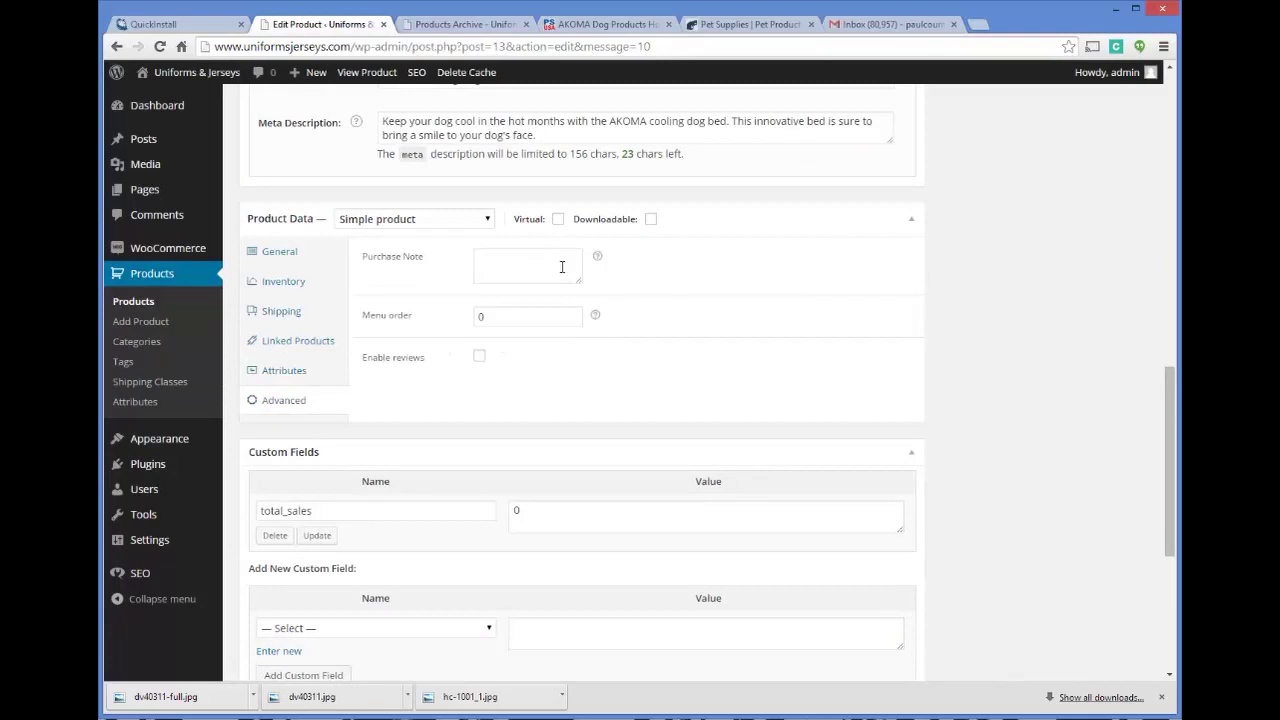
{"action": "mouse_move", "coordinate": [598, 261]}
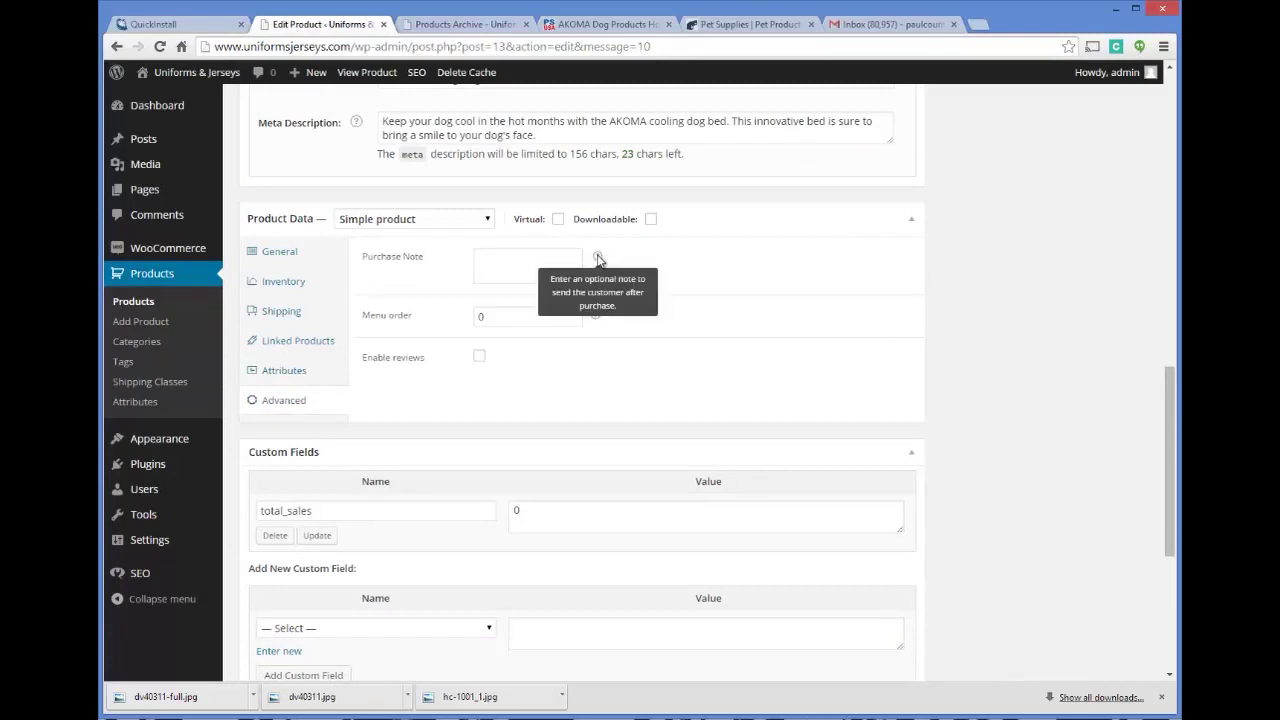
{"action": "left_click", "coordinate": [529, 259]}
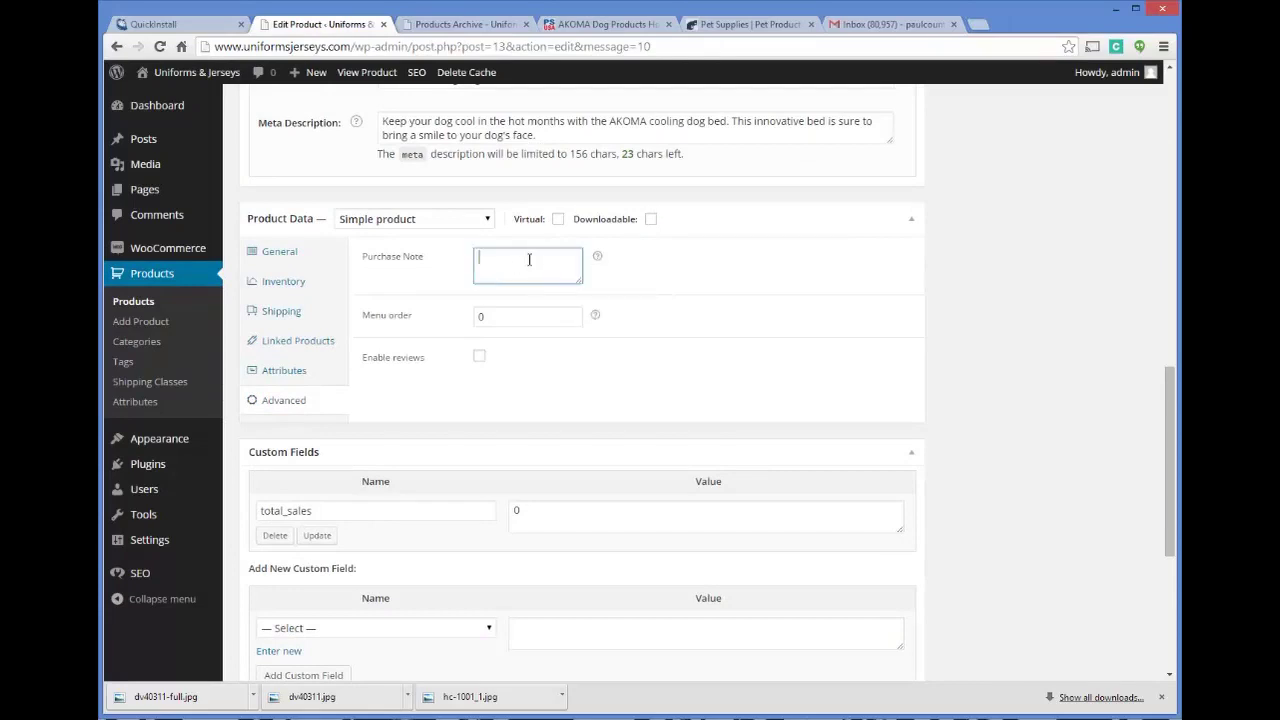
{"action": "left_click", "coordinate": [479, 356]}
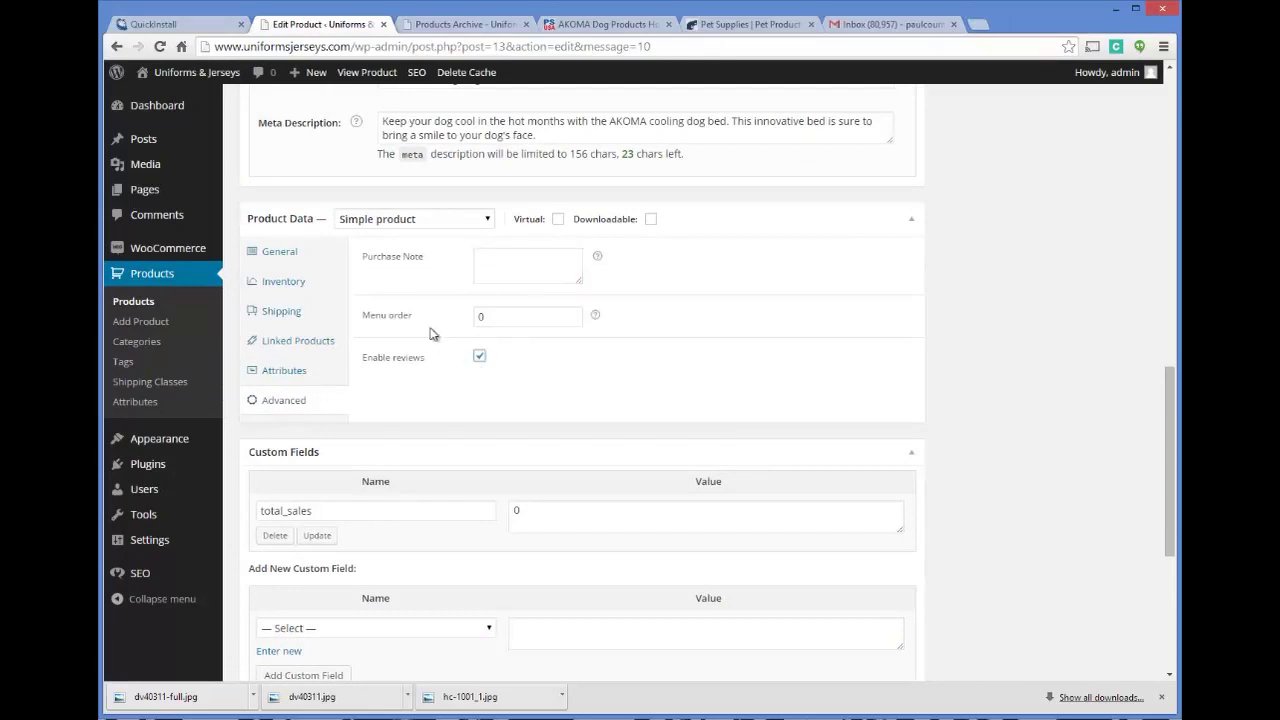
- Copy the first sentence of the main product description into the product short description
{"action": "scroll", "coordinate": [669, 300], "scroll_direction": "down", "scroll_amount": 4}
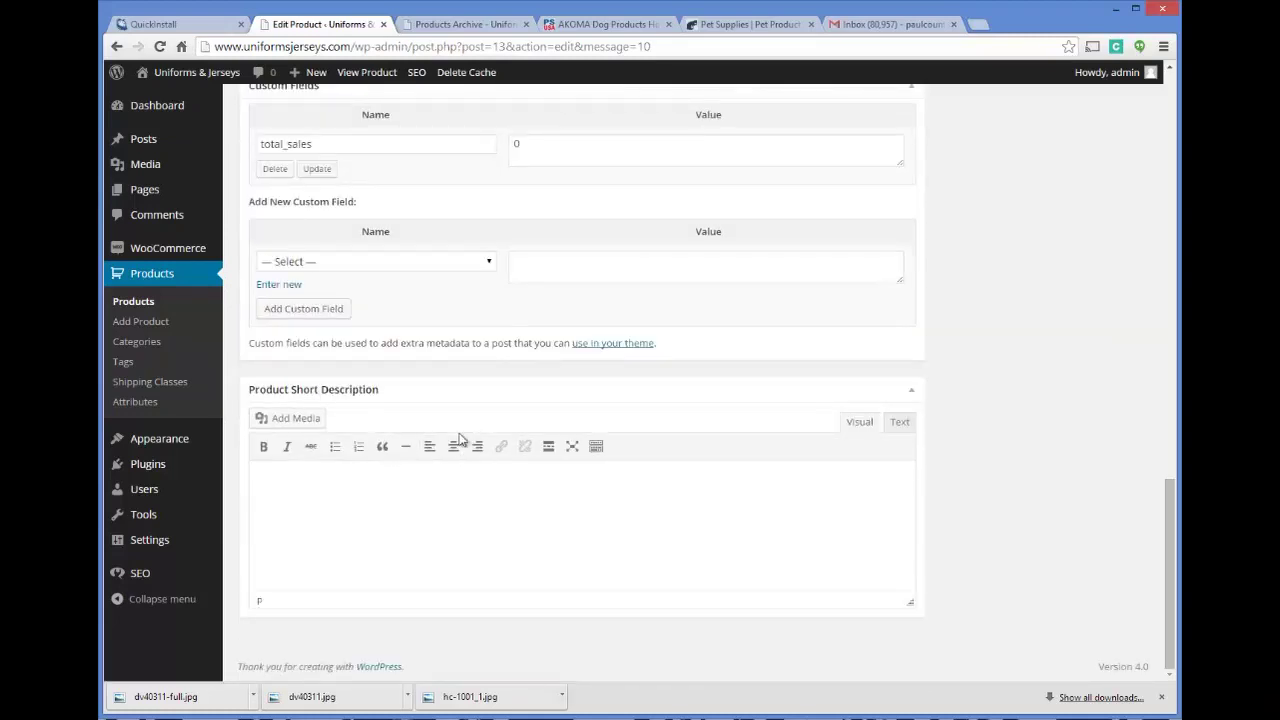
{"action": "scroll", "coordinate": [469, 388], "scroll_direction": "up", "scroll_amount": 15}
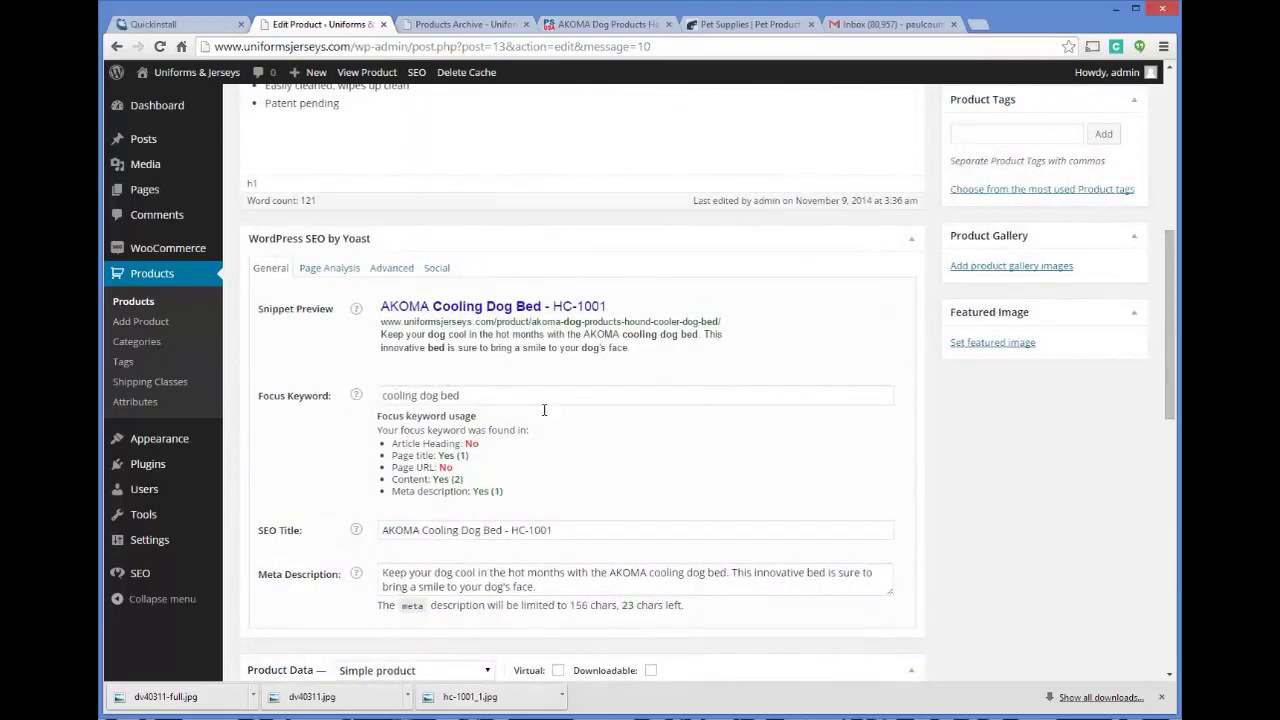
{"action": "scroll", "coordinate": [544, 410], "scroll_direction": "up", "scroll_amount": 5}
{"action": "left_click_drag", "start_coordinate": [268, 299], "coordinate": [565, 317]}
{"action": "key", "text": "ctrl+c"}
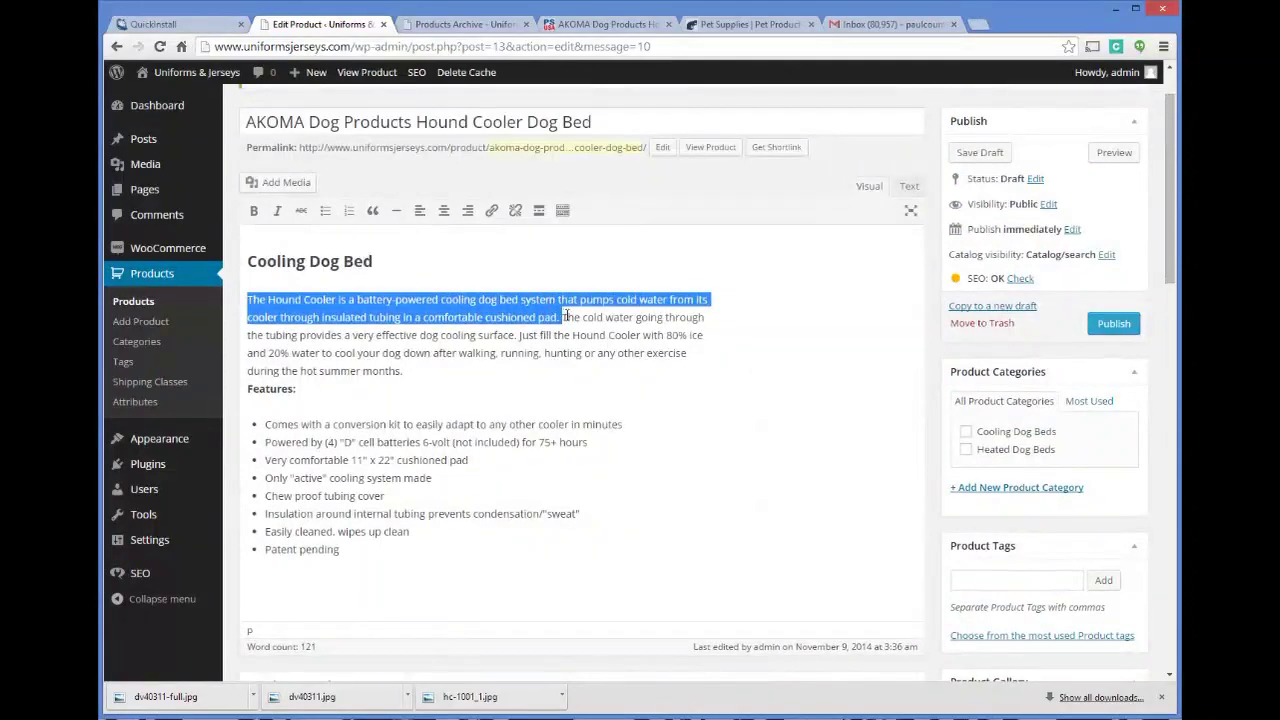
{"action": "scroll", "coordinate": [728, 469], "scroll_direction": "down", "scroll_amount": 20}
{"action": "left_click", "coordinate": [353, 480]}
{"action": "key", "text": "ctrl+v"}
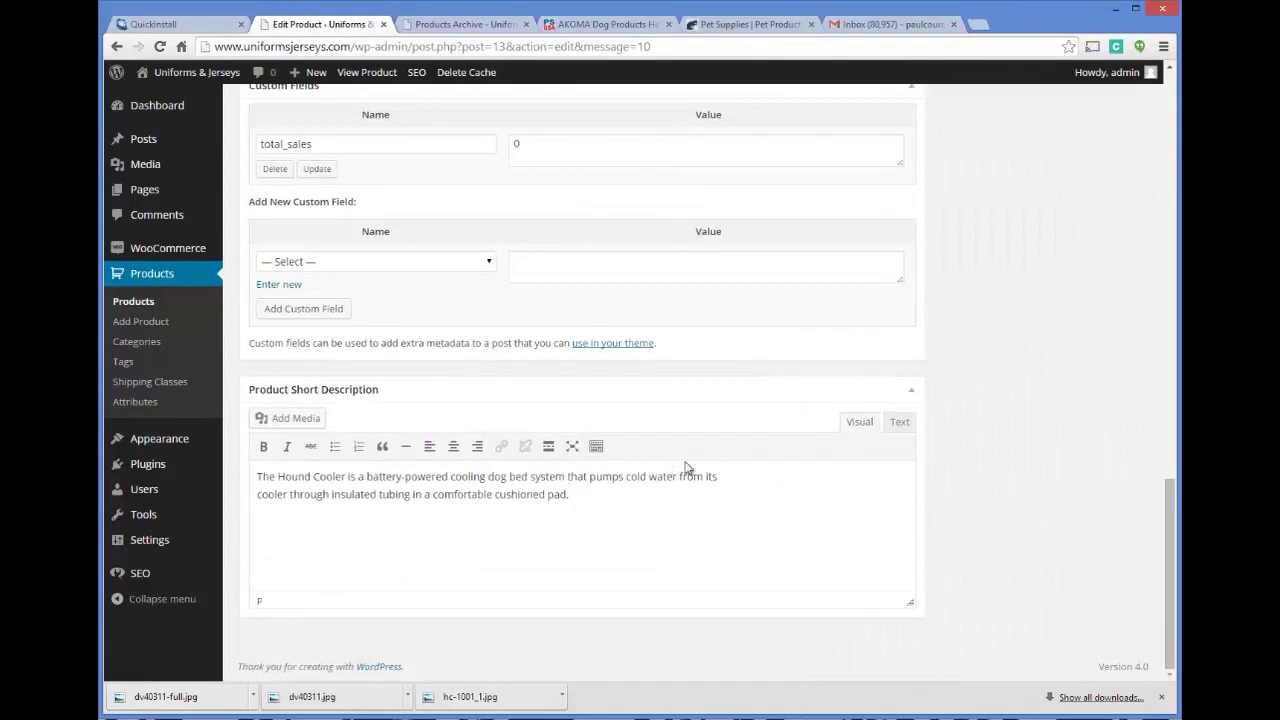
- Assign the product to the Cooling Dog Beds category and add the tags "cooling dog beds" and "dog beds"
{"action": "left_click_drag", "start_coordinate": [1165, 548], "coordinate": [1160, 160]}
{"action": "scroll", "coordinate": [1160, 160], "scroll_direction": "up", "scroll_amount": 1}
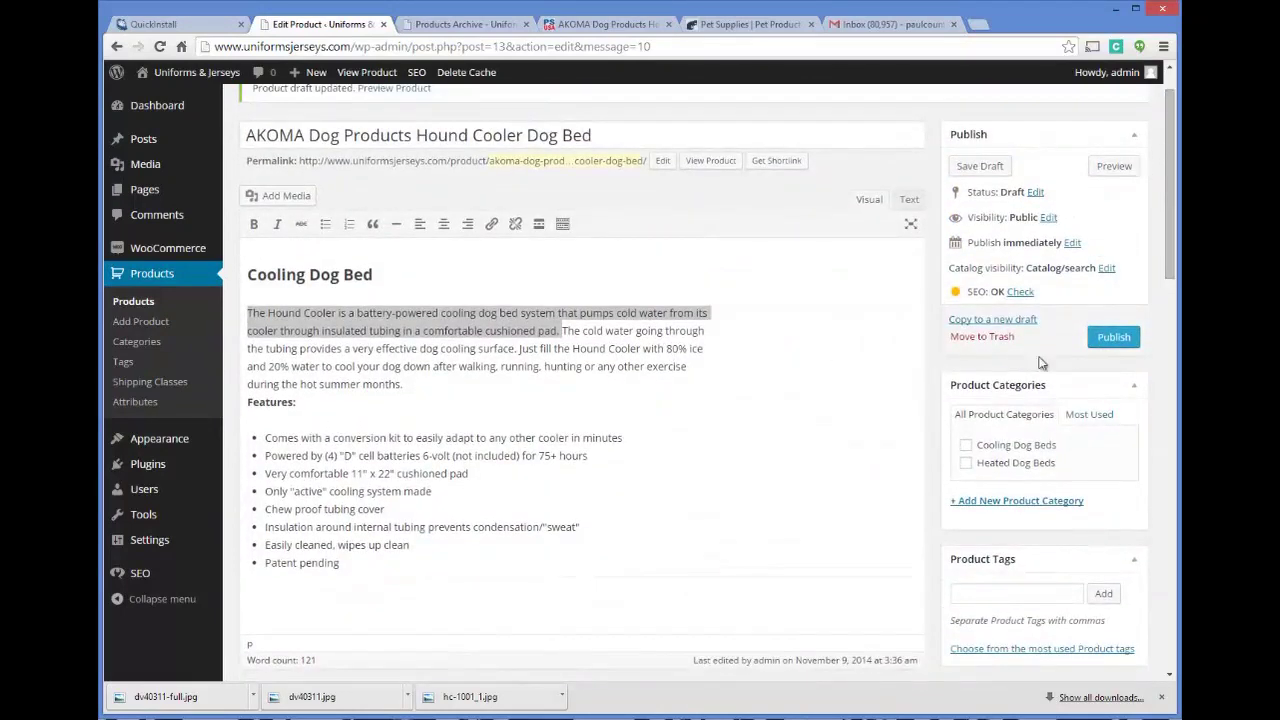
{"action": "left_click", "coordinate": [967, 445]}
{"action": "left_click", "coordinate": [1035, 594]}
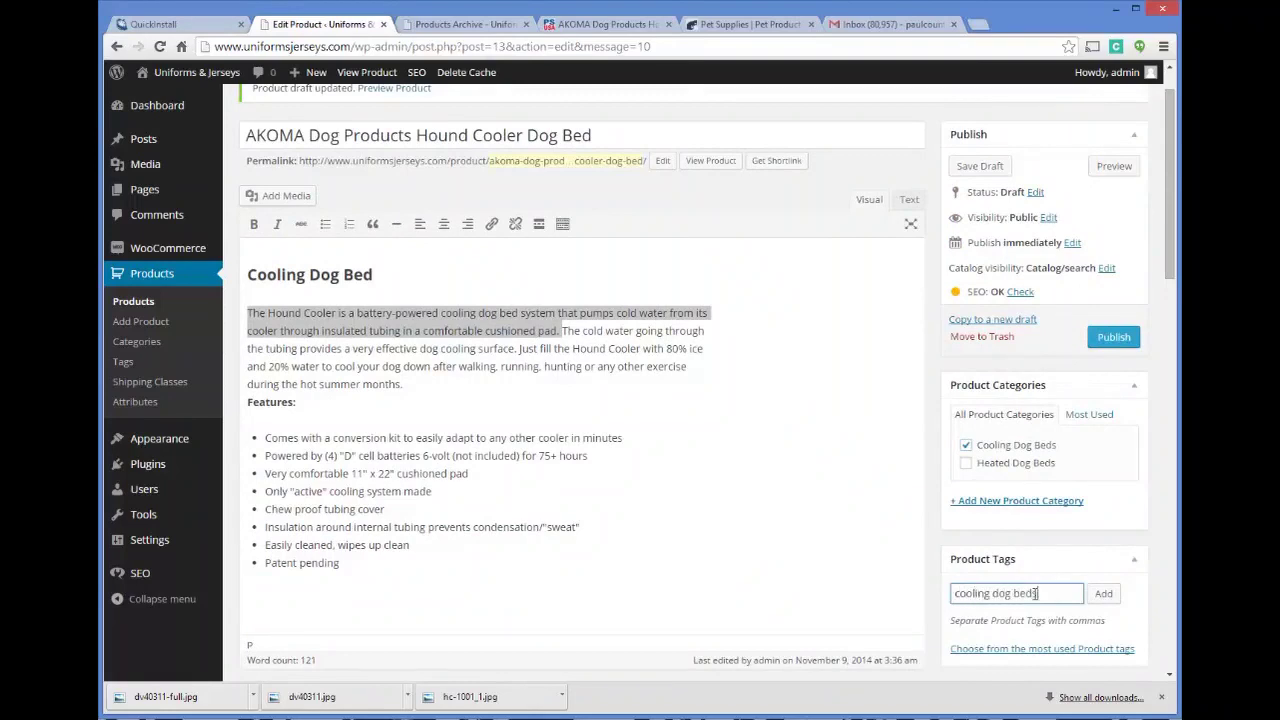
{"action": "type", "text": "cooling dog beds, dog beds"}
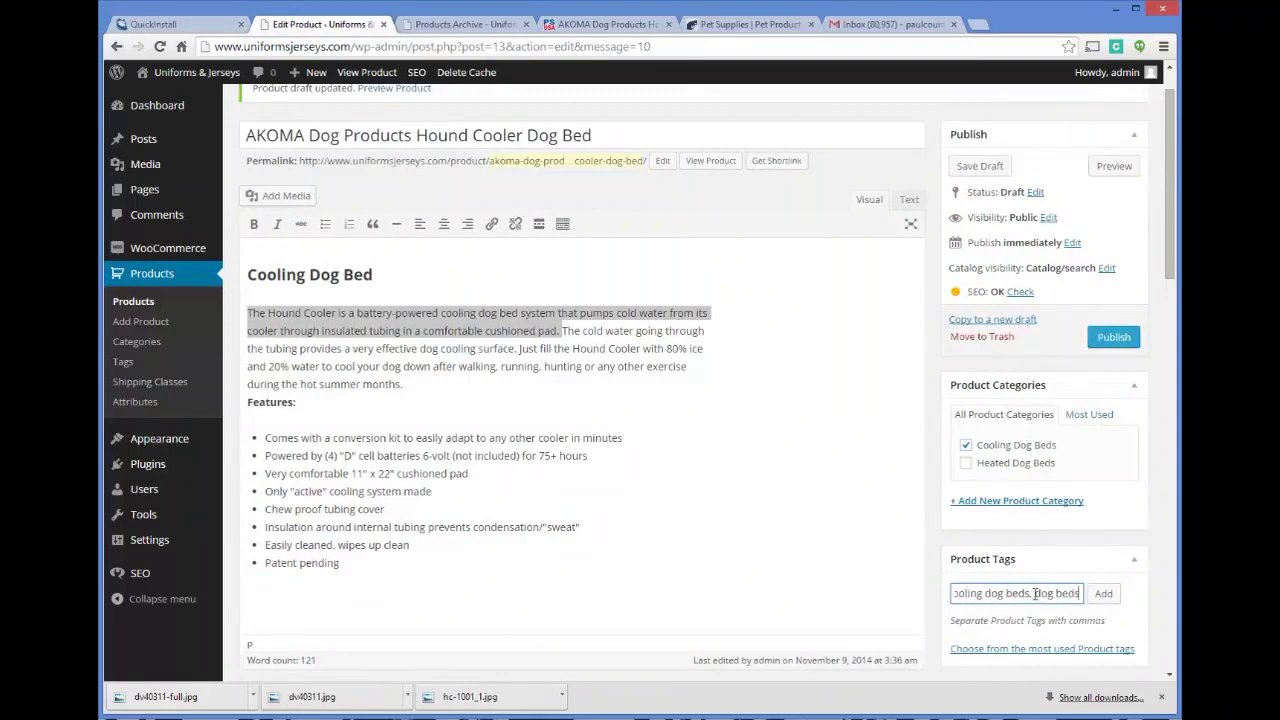
{"action": "left_click", "coordinate": [1103, 593]}
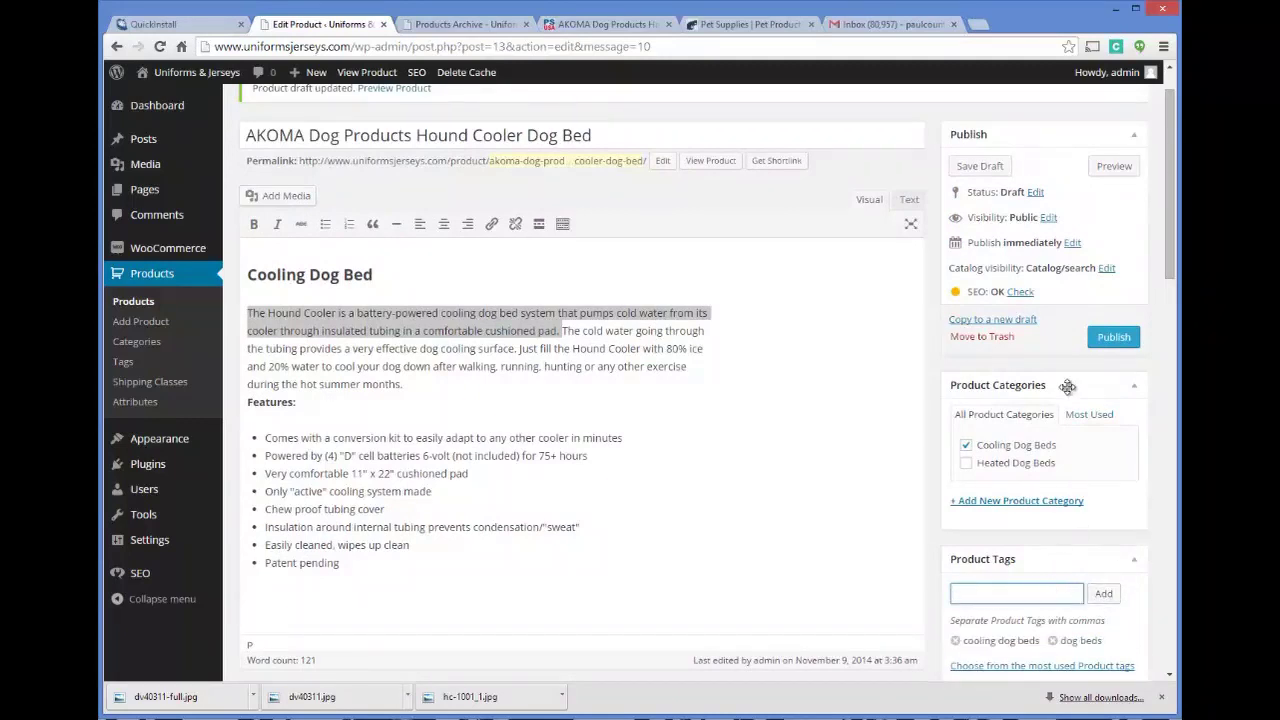
- Publish the product and change its permalink slug to akoma-cooling-dog-bed
{"action": "left_click", "coordinate": [1113, 338]}
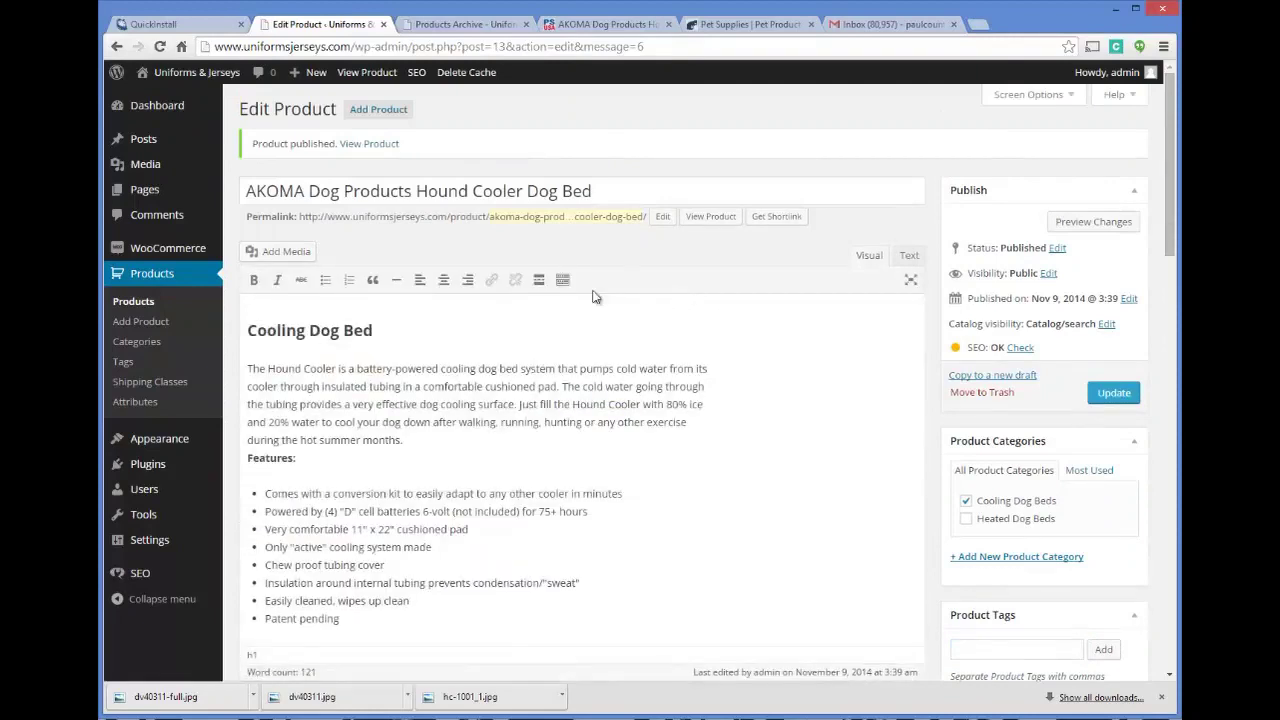
{"action": "left_click", "coordinate": [662, 216]}
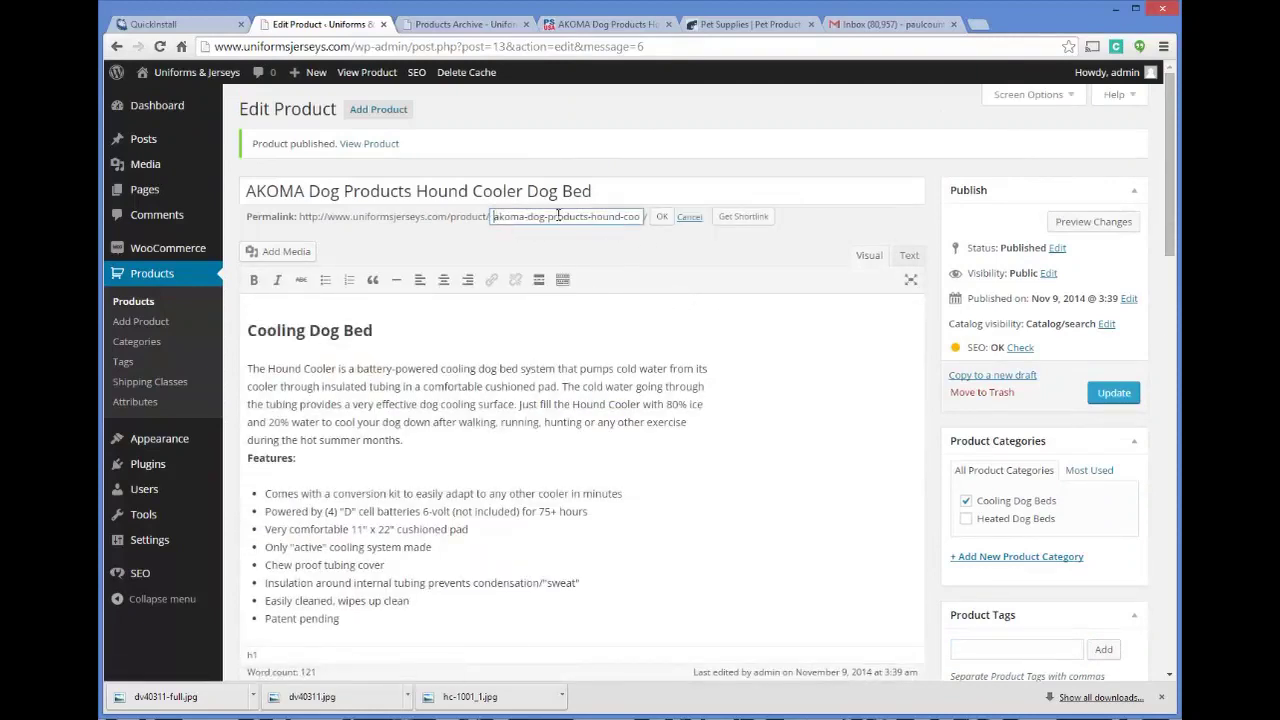
{"action": "left_click_drag", "start_coordinate": [558, 216], "coordinate": [777, 220]}
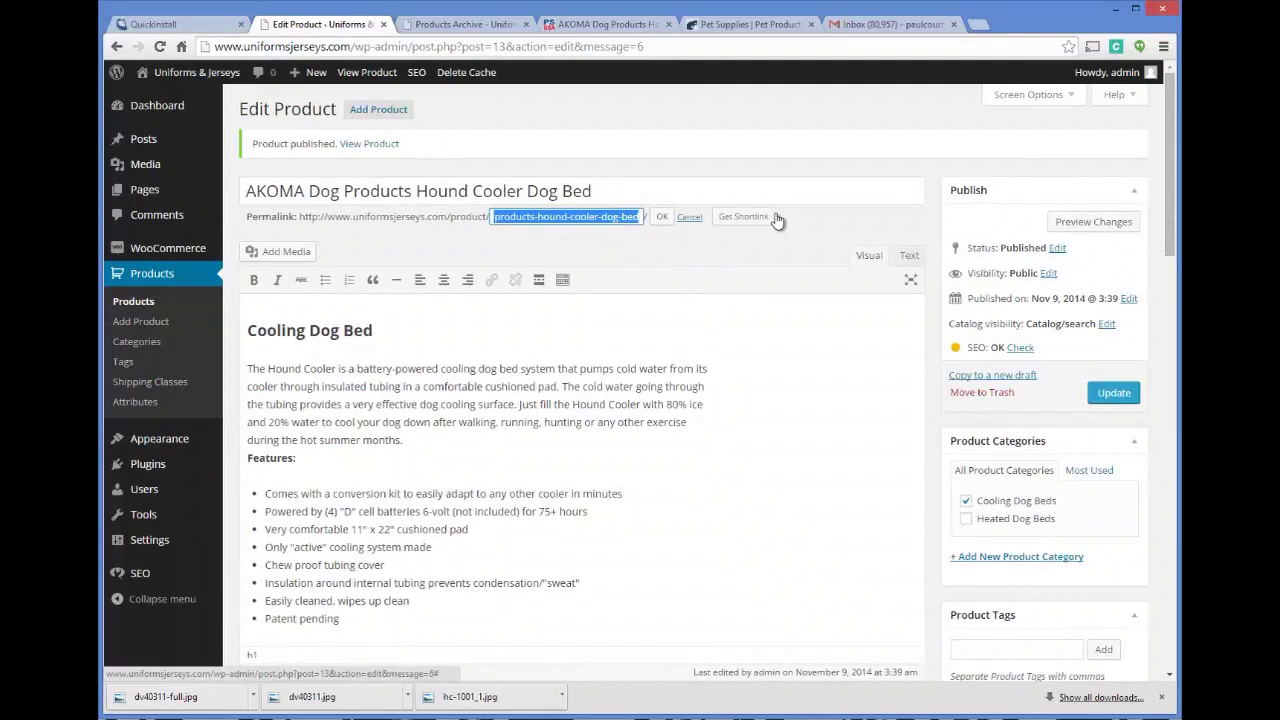
{"action": "type", "text": "akoma-cooling"}
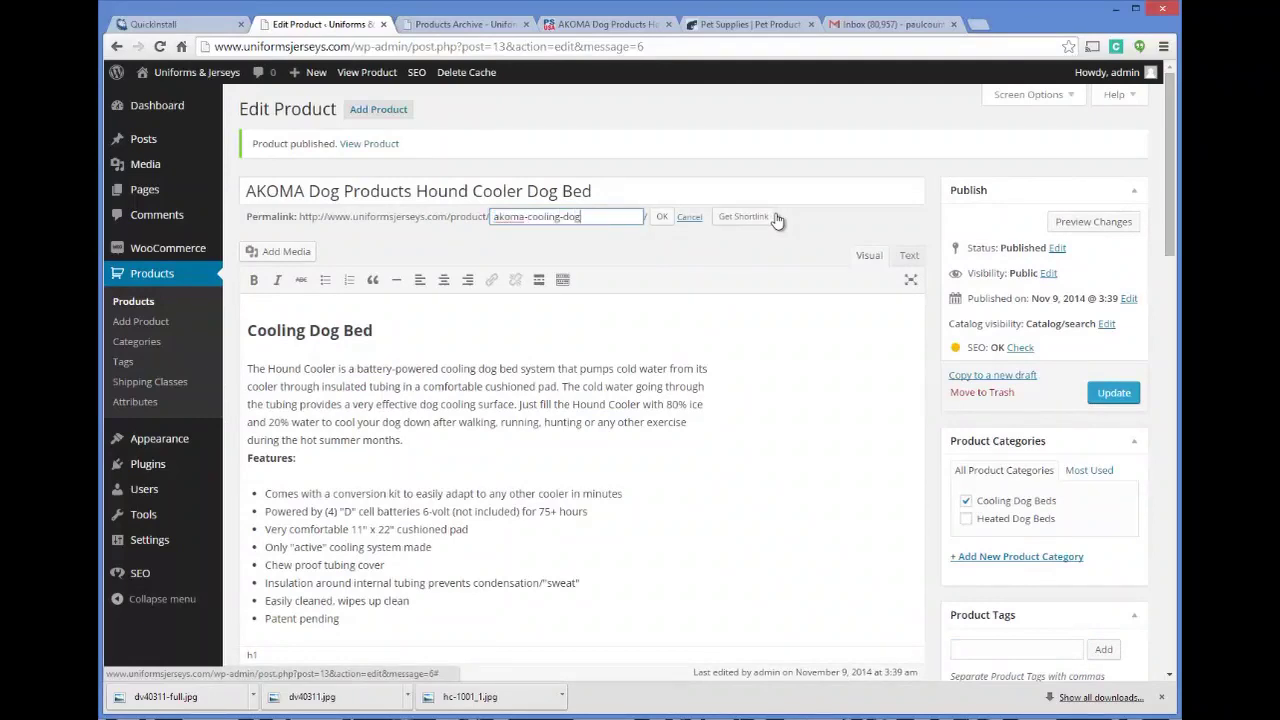
{"action": "left_click", "coordinate": [662, 217]}
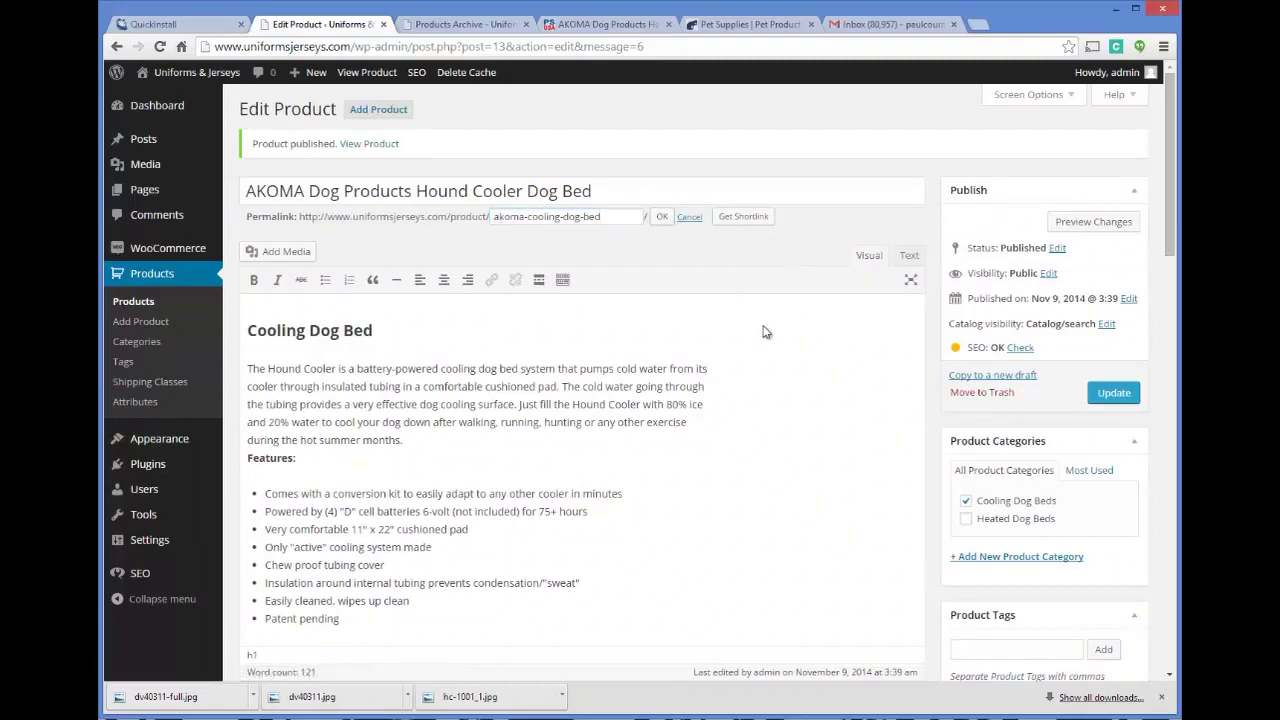
- Check the SEO snippet preview and focus keyword usage, and update the product to save the changed permalink
{"action": "scroll", "coordinate": [840, 351], "scroll_direction": "down", "scroll_amount": 5}
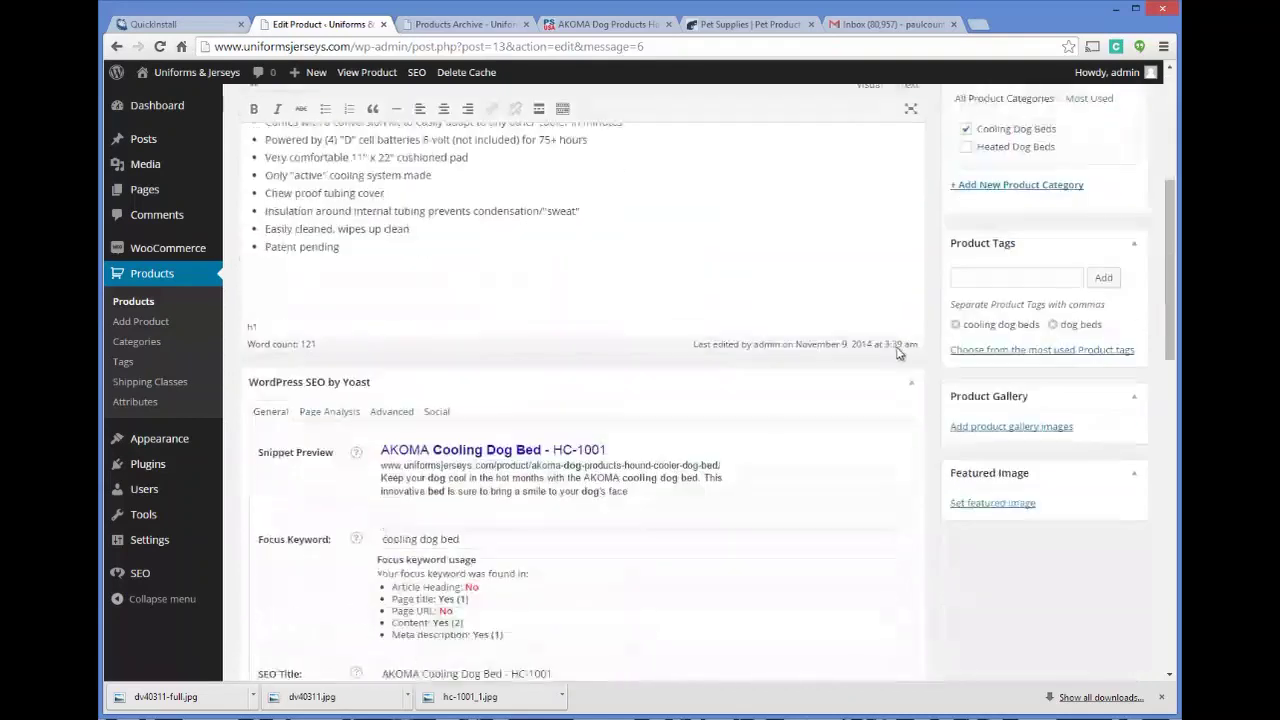
{"action": "scroll", "coordinate": [840, 351], "scroll_direction": "down", "scroll_amount": 1}
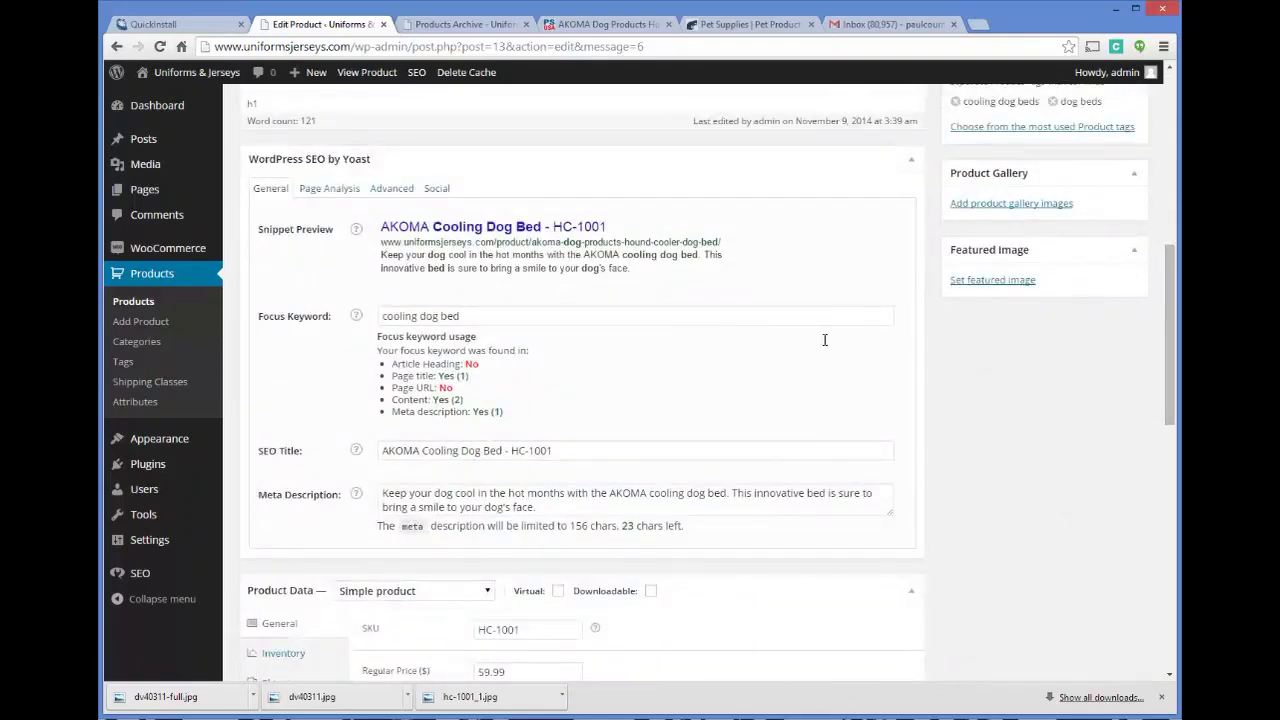
{"action": "scroll", "coordinate": [825, 340], "scroll_direction": "up", "scroll_amount": 4}
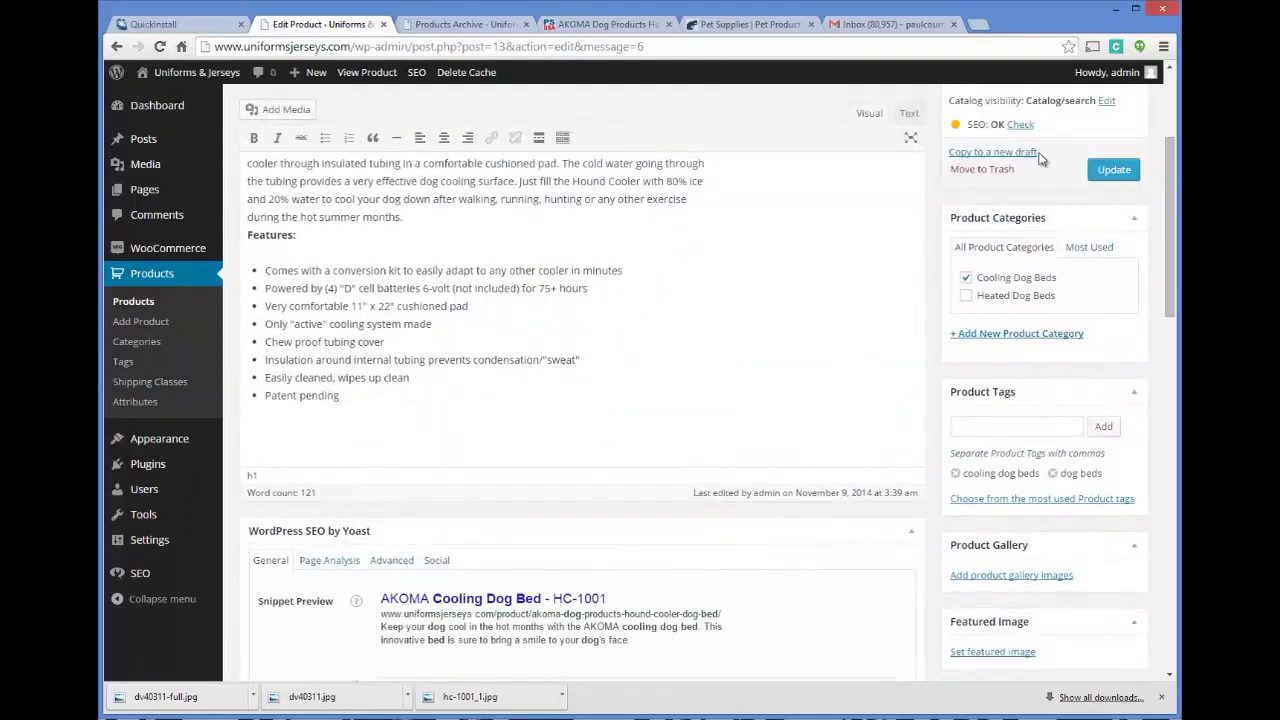
{"action": "left_click", "coordinate": [1112, 169]}
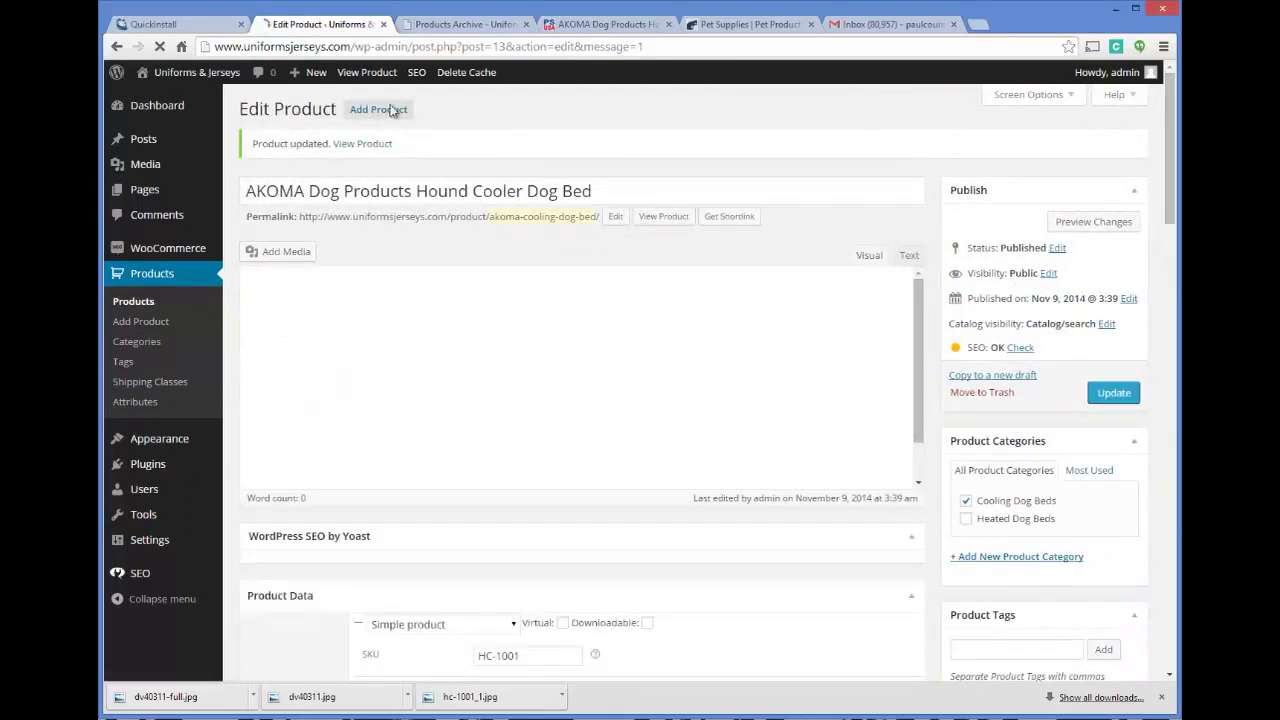
- Reload the storefront's shop page and open the AKOMA Dog Products Hound Cooler Dog Bed listing
{"action": "left_click", "coordinate": [432, 27]}
{"action": "left_click", "coordinate": [372, 46]}
{"action": "key", "text": "Return"}
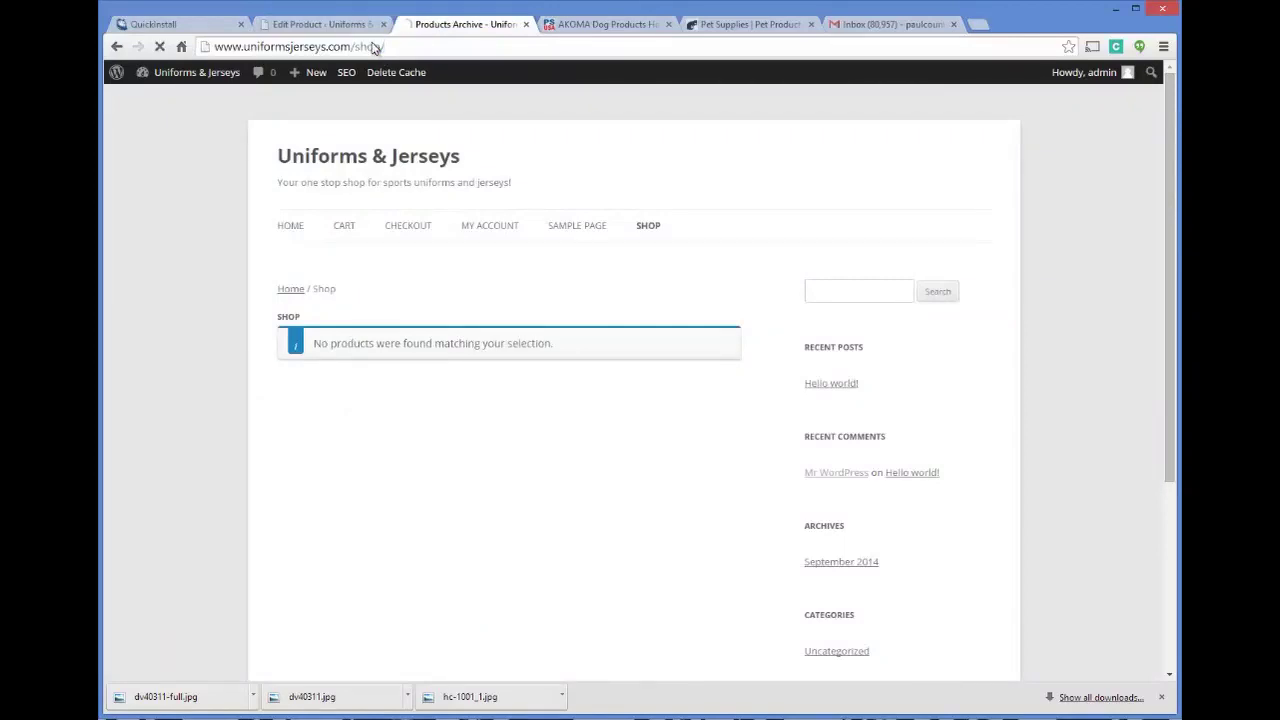
{"action": "left_click", "coordinate": [650, 231]}
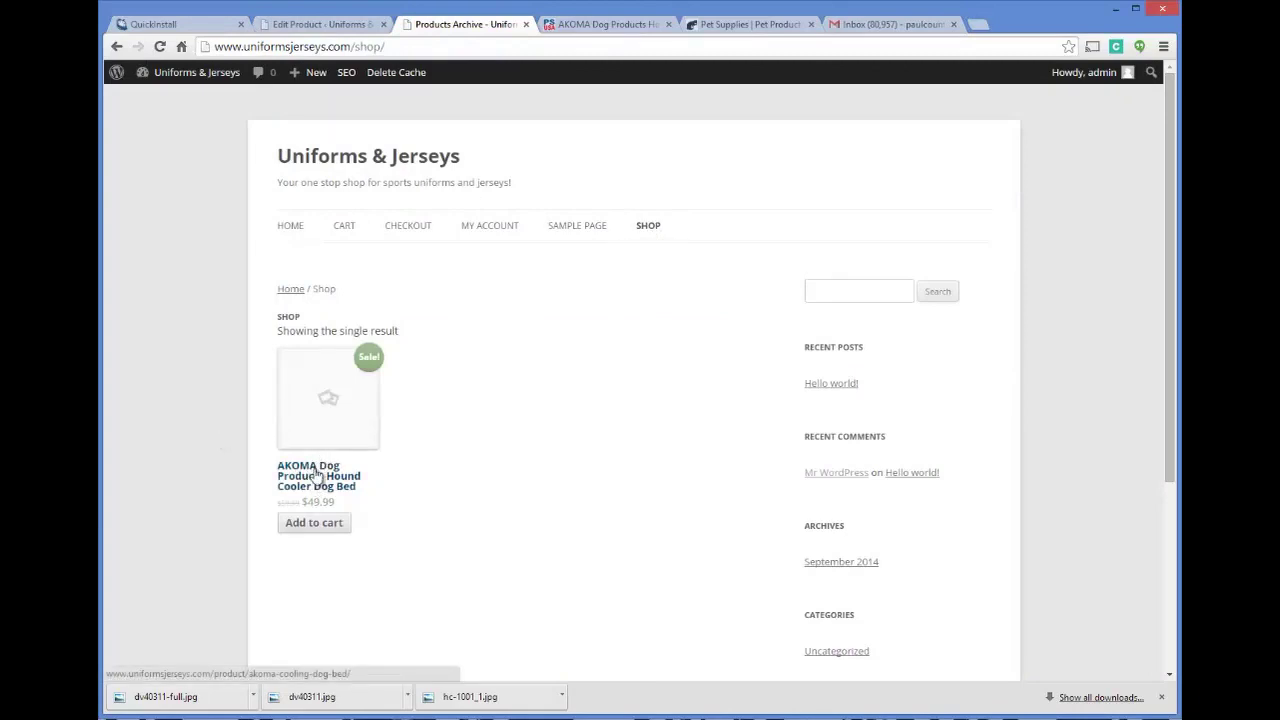
{"action": "left_click", "coordinate": [318, 479]}
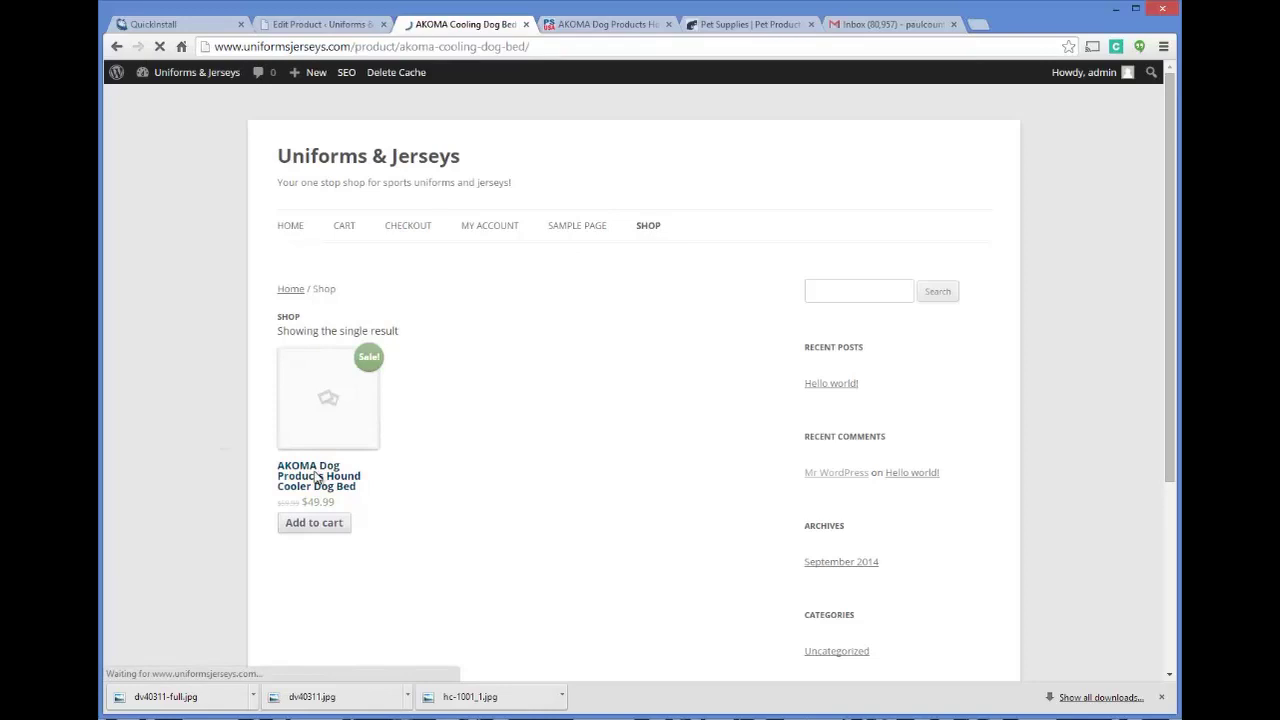
- Review the product page's description and additional information, comparing them with the supplier's page and the product editor
{"action": "scroll", "coordinate": [621, 353], "scroll_direction": "down", "scroll_amount": 2}
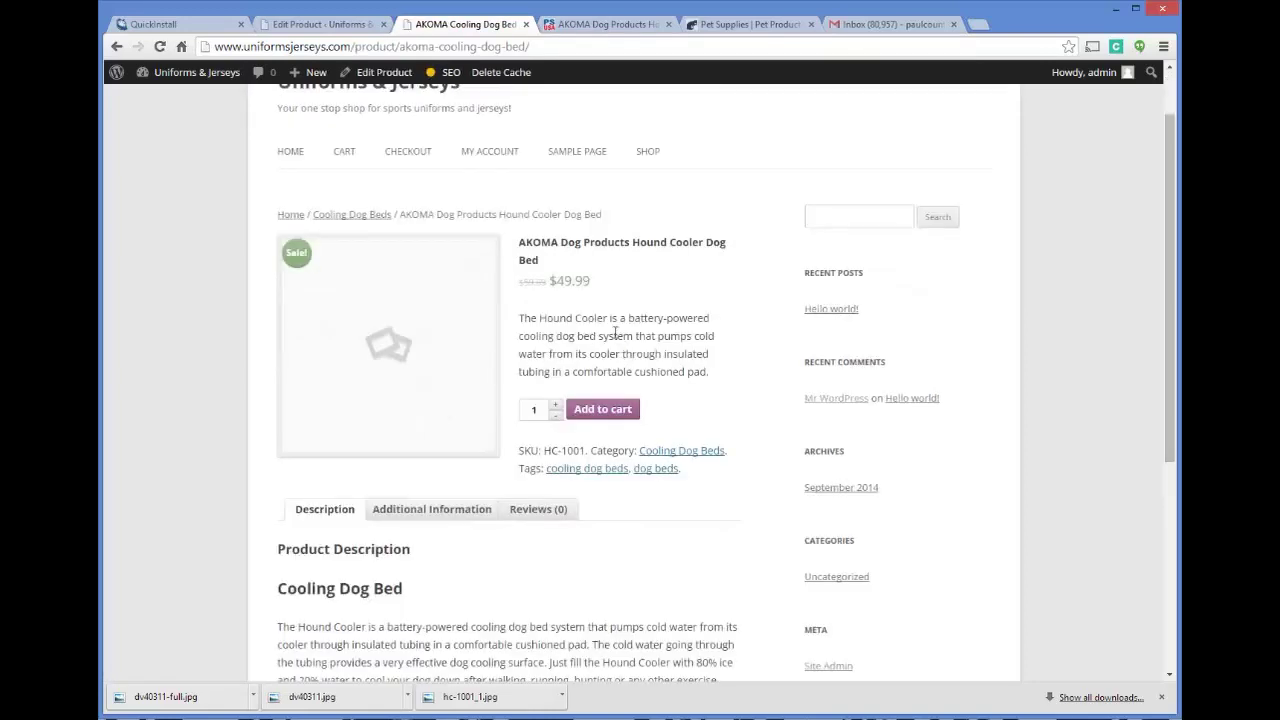
{"action": "scroll", "coordinate": [606, 333], "scroll_direction": "down", "scroll_amount": 2}
{"action": "scroll", "coordinate": [594, 337], "scroll_direction": "up", "scroll_amount": 2}
{"action": "scroll", "coordinate": [589, 342], "scroll_direction": "down", "scroll_amount": 2}
{"action": "scroll", "coordinate": [589, 342], "scroll_direction": "up", "scroll_amount": 2}
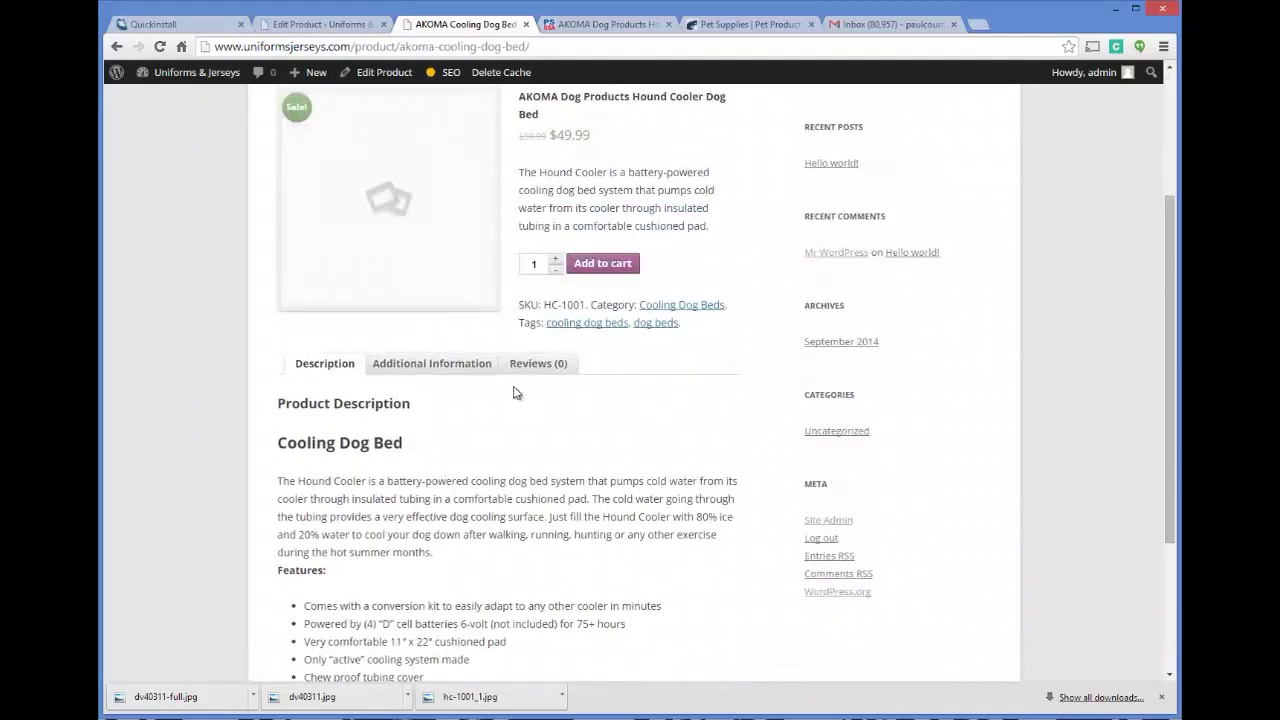
{"action": "left_click", "coordinate": [480, 366]}
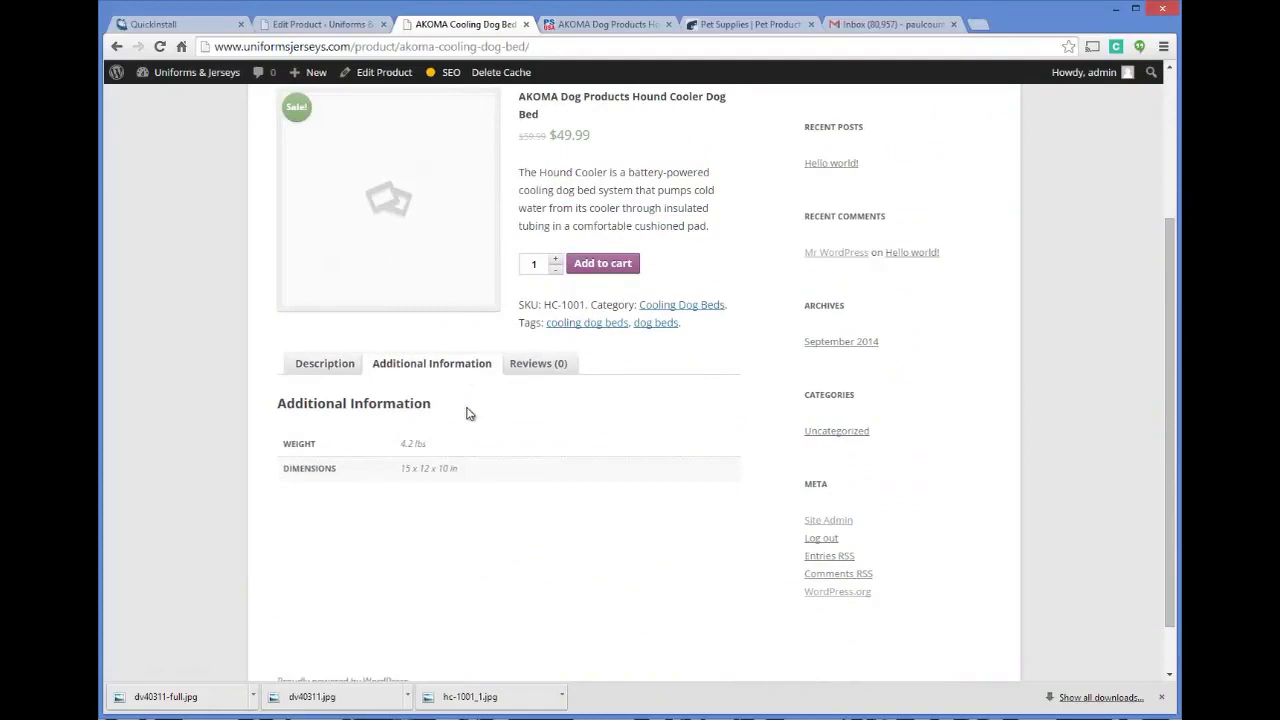
{"action": "left_click", "coordinate": [572, 27]}
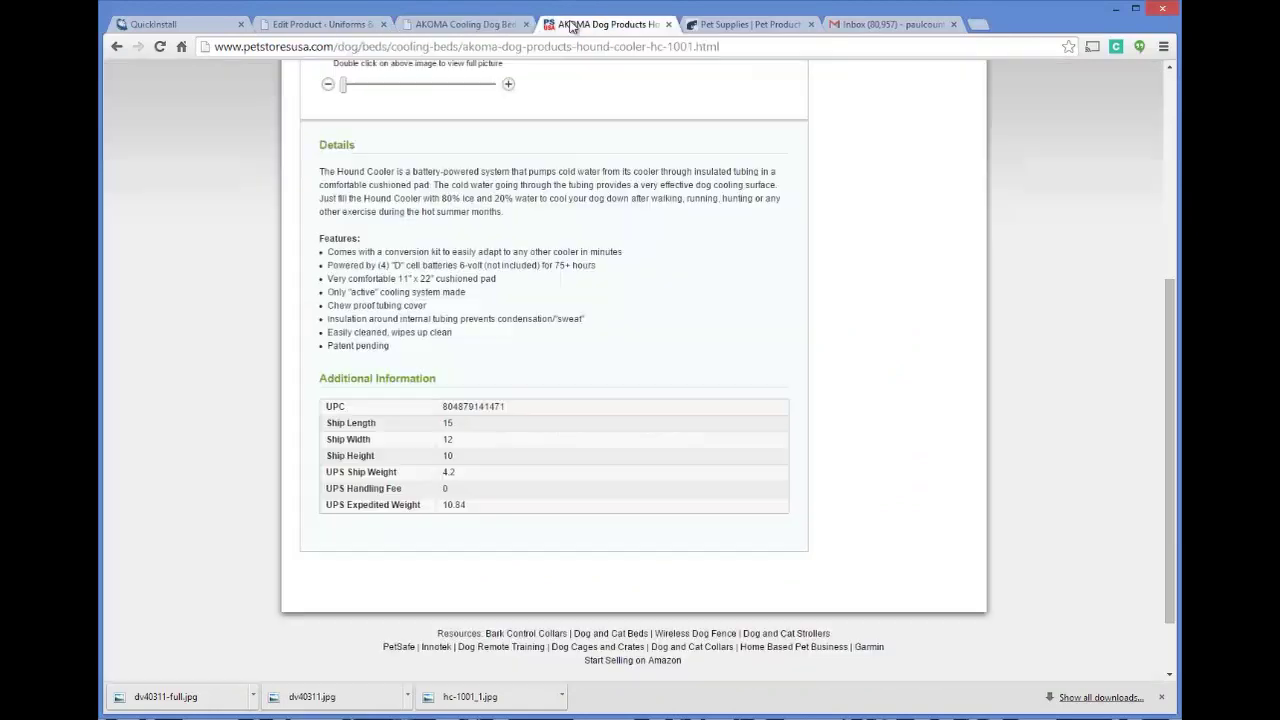
{"action": "left_click", "coordinate": [362, 26]}
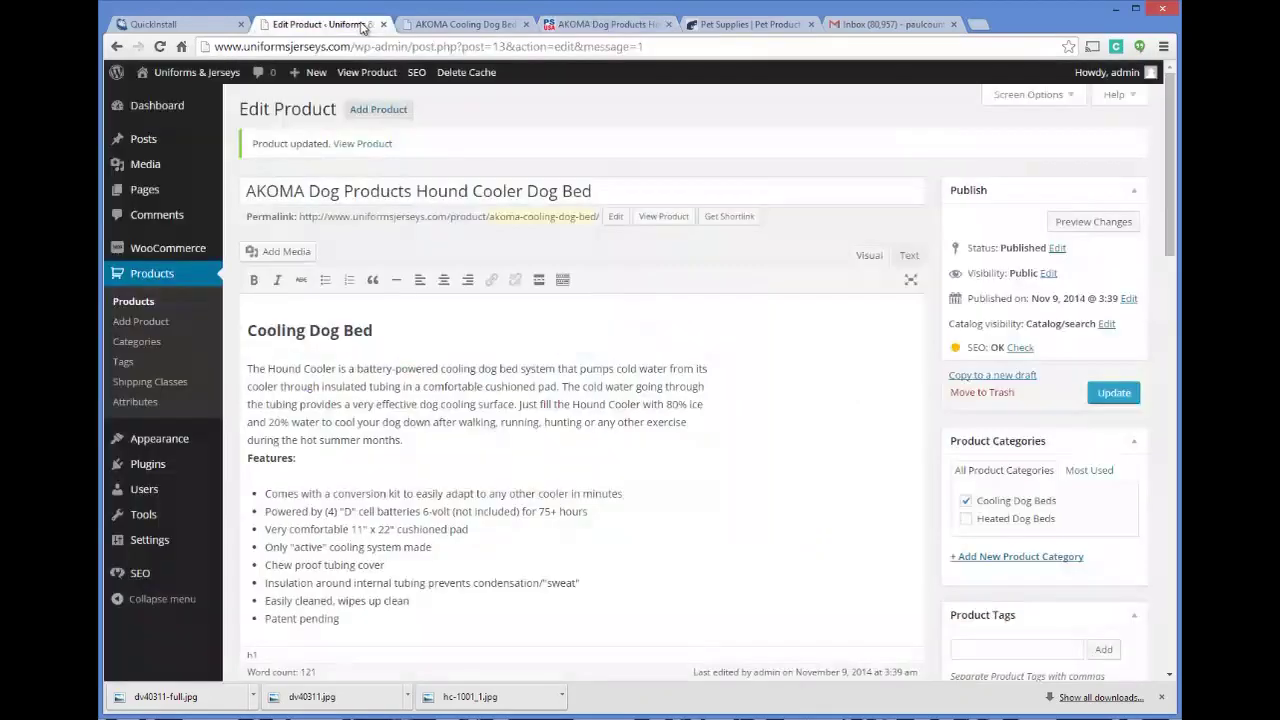
{"action": "left_click", "coordinate": [447, 24]}
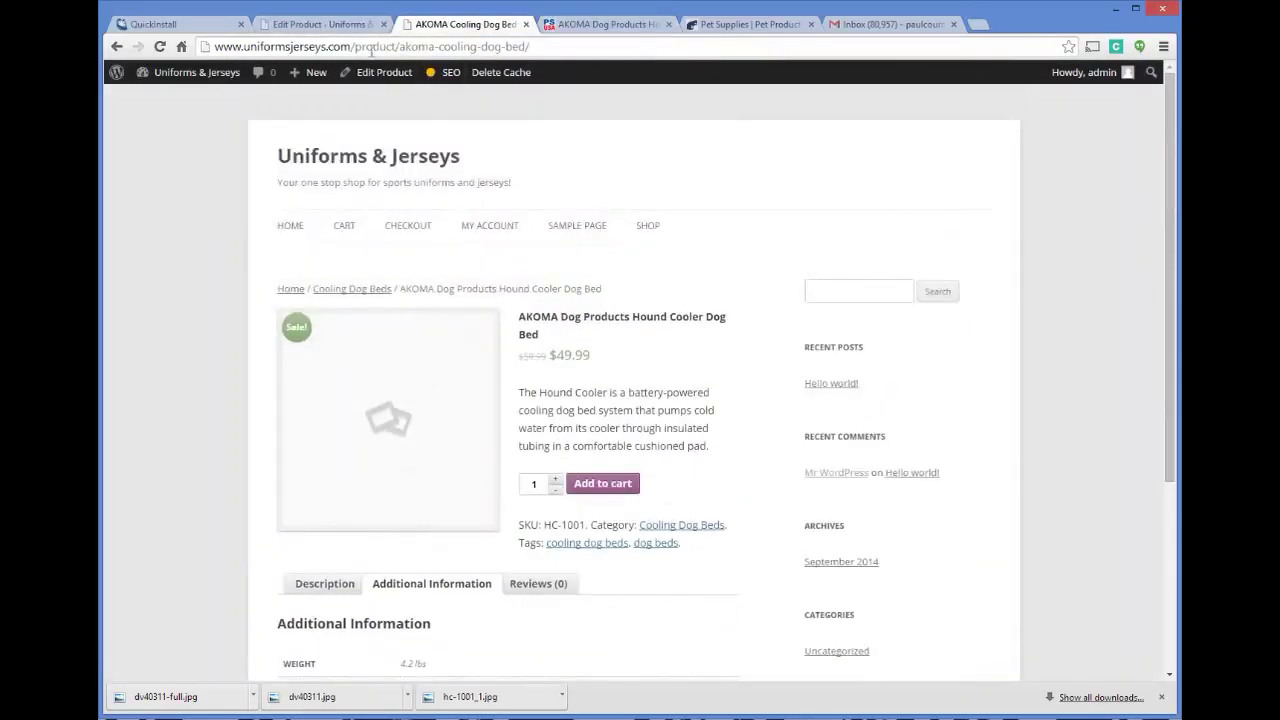
- Try inserting the blue Hound Cooler image from the media library above the product description's heading, and remove it
{"action": "left_click", "coordinate": [340, 26]}
{"action": "scroll", "coordinate": [574, 339], "scroll_direction": "down", "scroll_amount": 10}
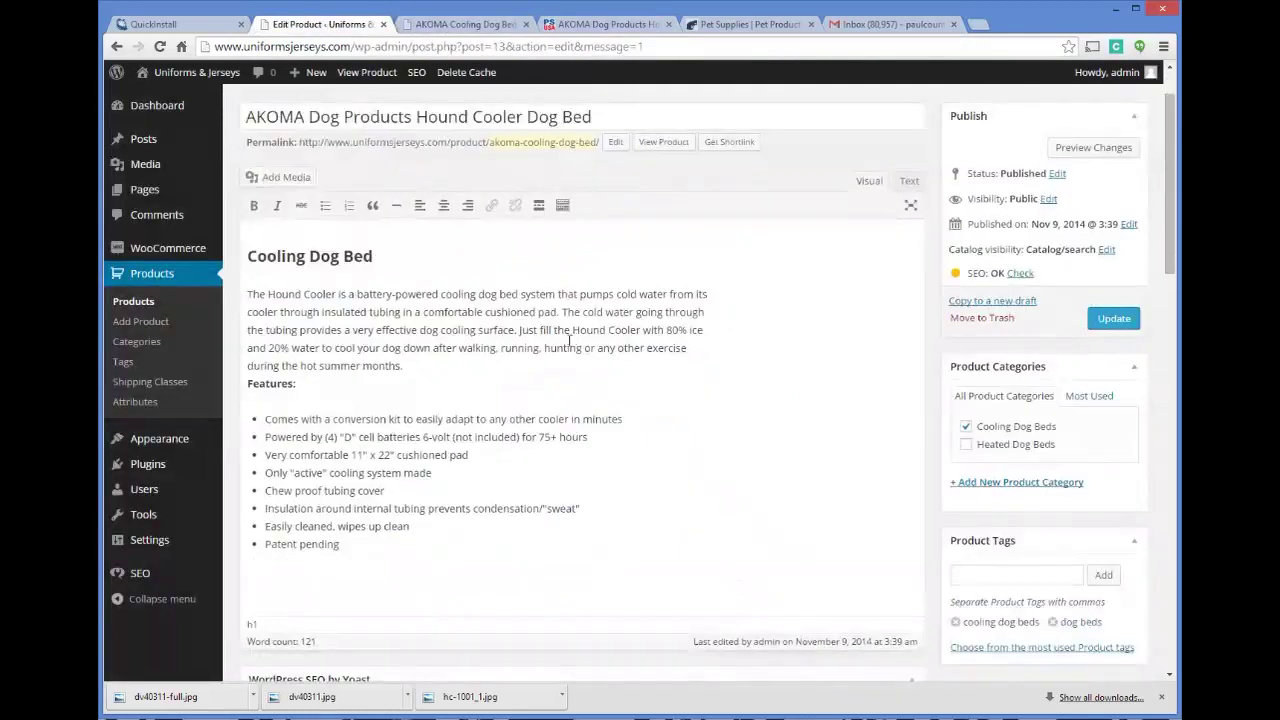
{"action": "scroll", "coordinate": [560, 344], "scroll_direction": "down", "scroll_amount": 3}
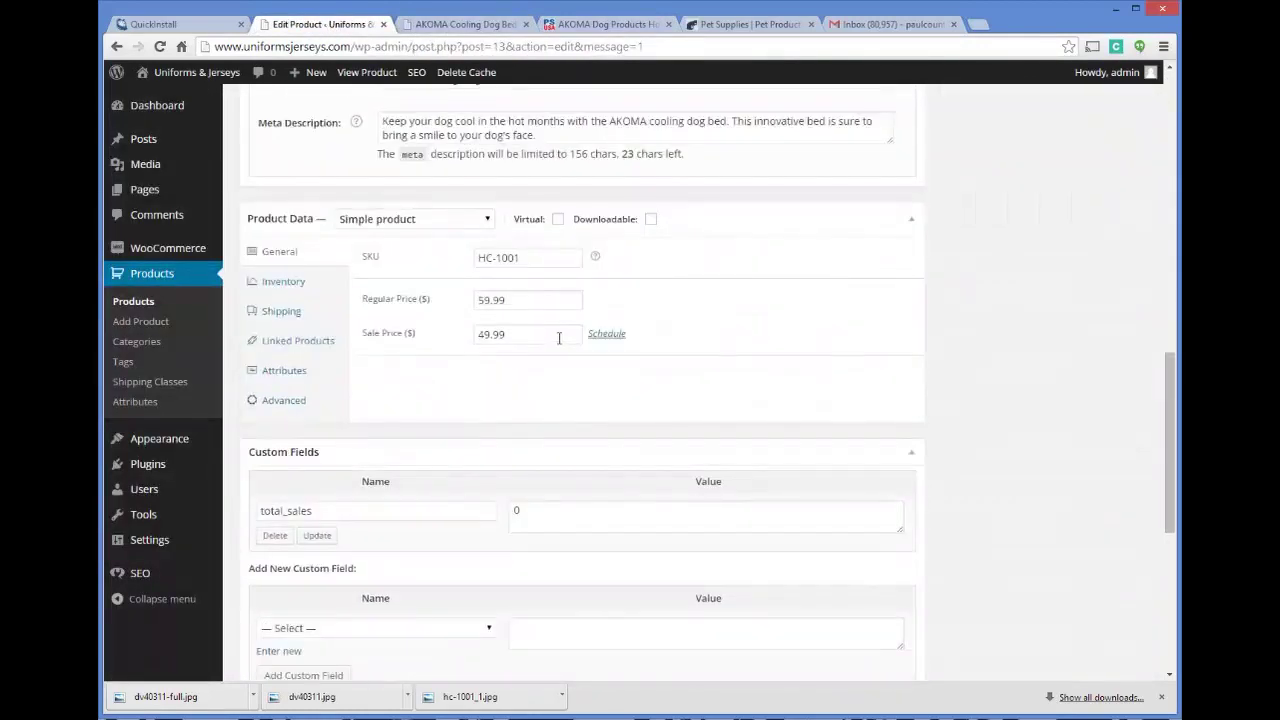
{"action": "scroll", "coordinate": [350, 330], "scroll_direction": "down", "scroll_amount": 5}
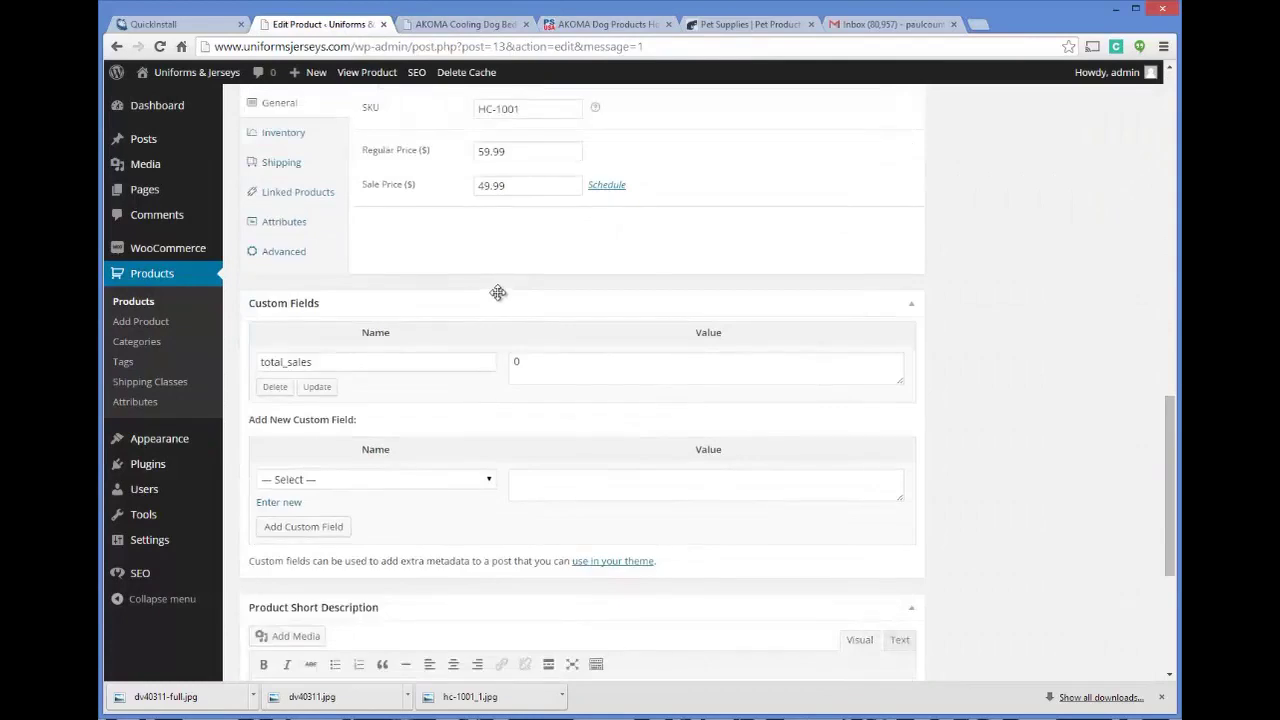
{"action": "scroll", "coordinate": [500, 295], "scroll_direction": "down", "scroll_amount": 5}
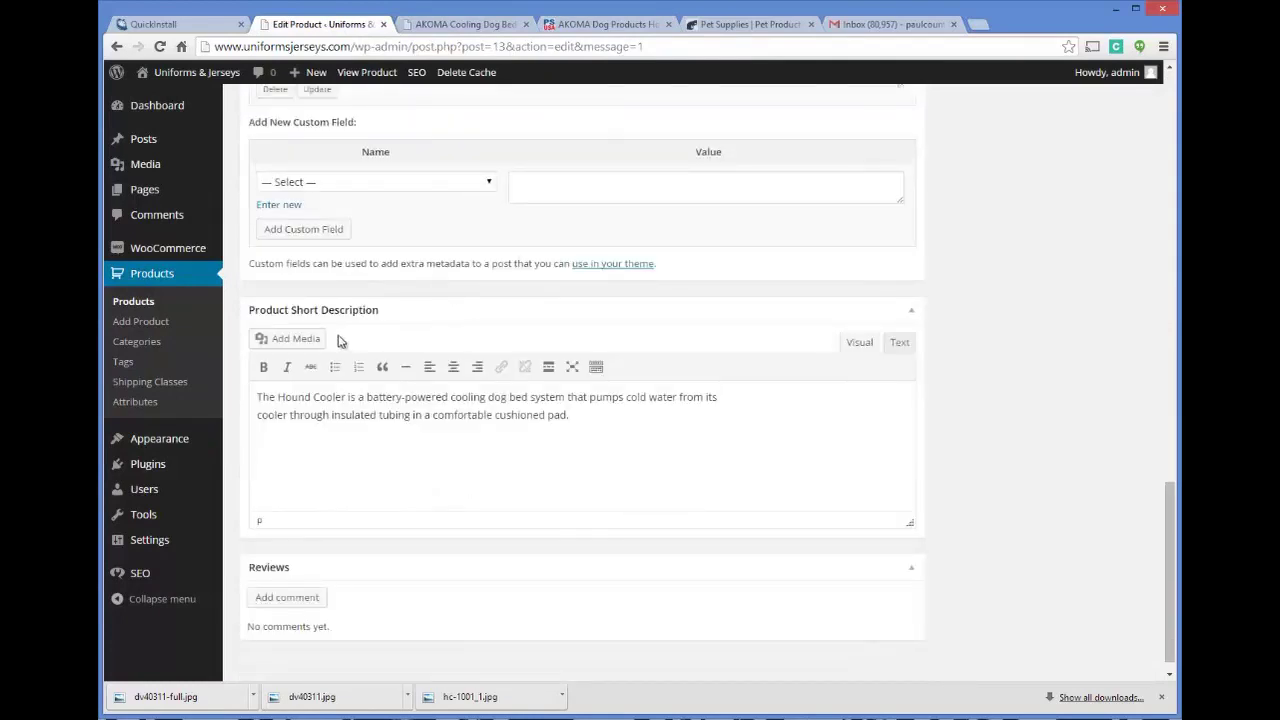
{"action": "scroll", "coordinate": [300, 330], "scroll_direction": "down", "scroll_amount": 1}
{"action": "scroll", "coordinate": [291, 310], "scroll_direction": "up", "scroll_amount": 6}
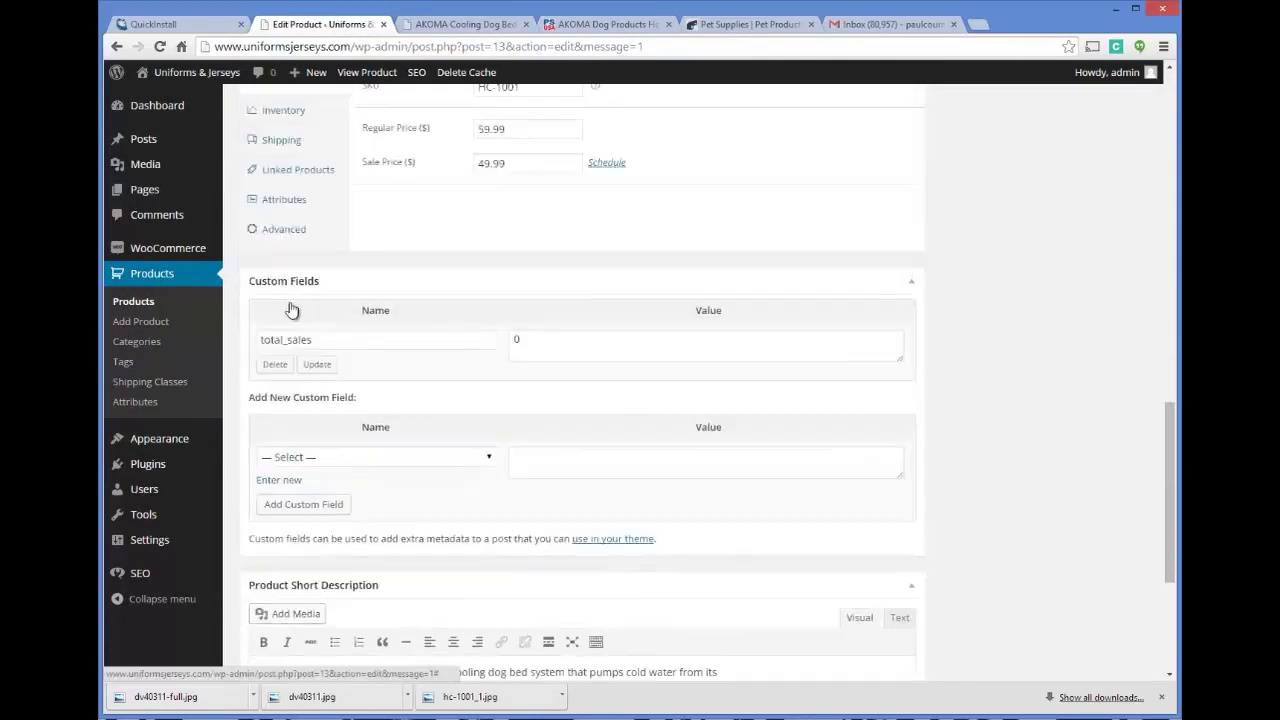
{"action": "scroll", "coordinate": [291, 310], "scroll_direction": "up", "scroll_amount": 20}
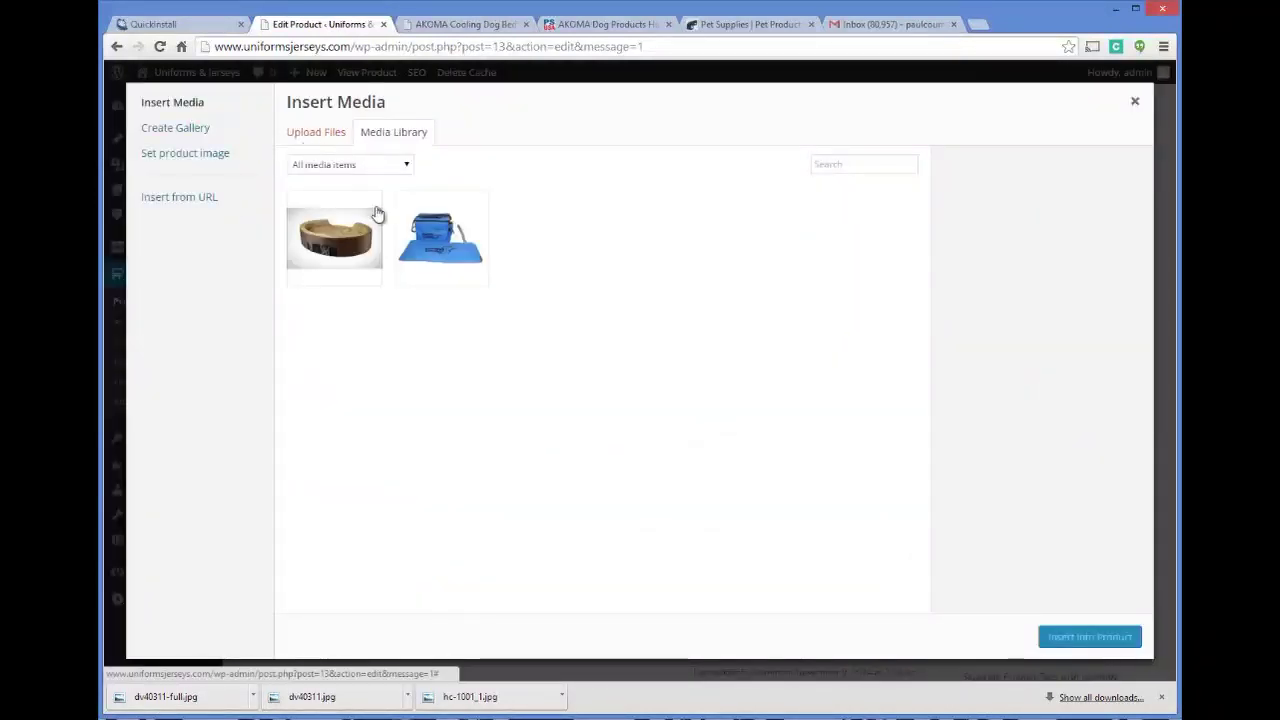
{"action": "left_click", "coordinate": [428, 250]}
{"action": "left_click", "coordinate": [1060, 637]}
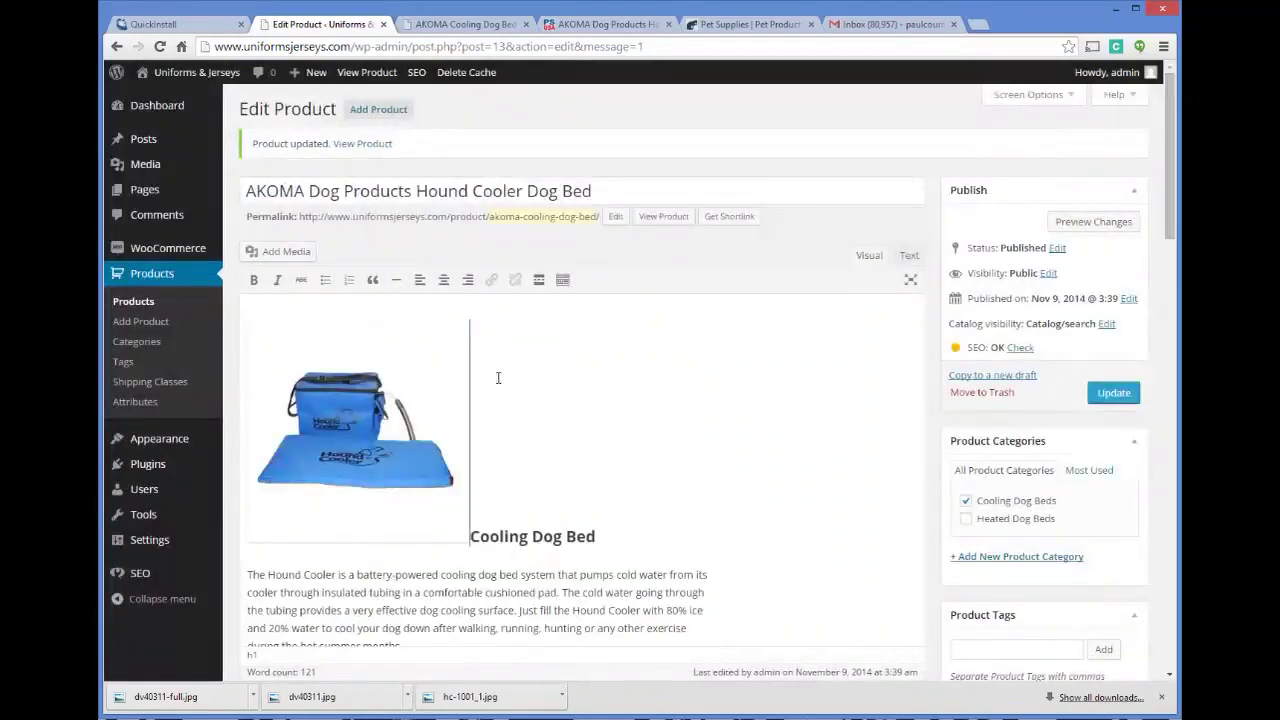
{"action": "scroll", "coordinate": [590, 393], "scroll_direction": "down", "scroll_amount": 1}
{"action": "key", "text": "BackSpace"}
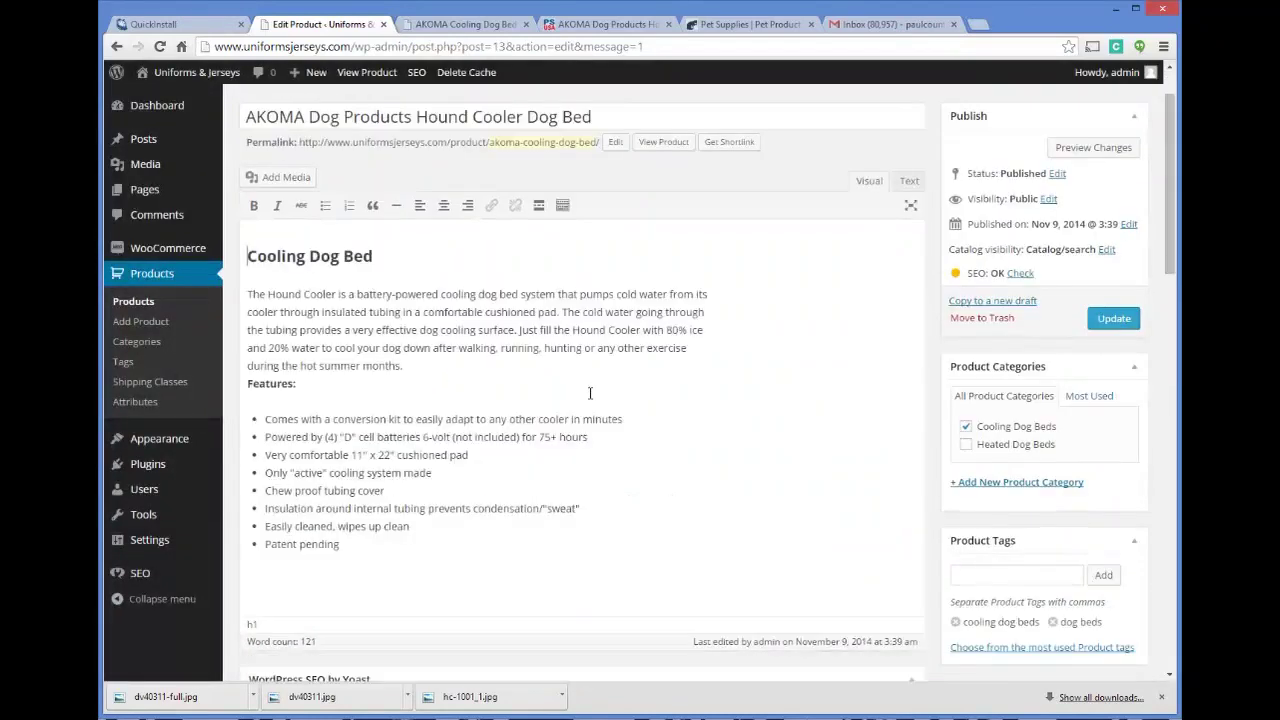
- Examine the SEO, product data, custom fields, short description and reviews sections of the product's edit page
{"action": "scroll", "coordinate": [542, 278], "scroll_direction": "down", "scroll_amount": 3}
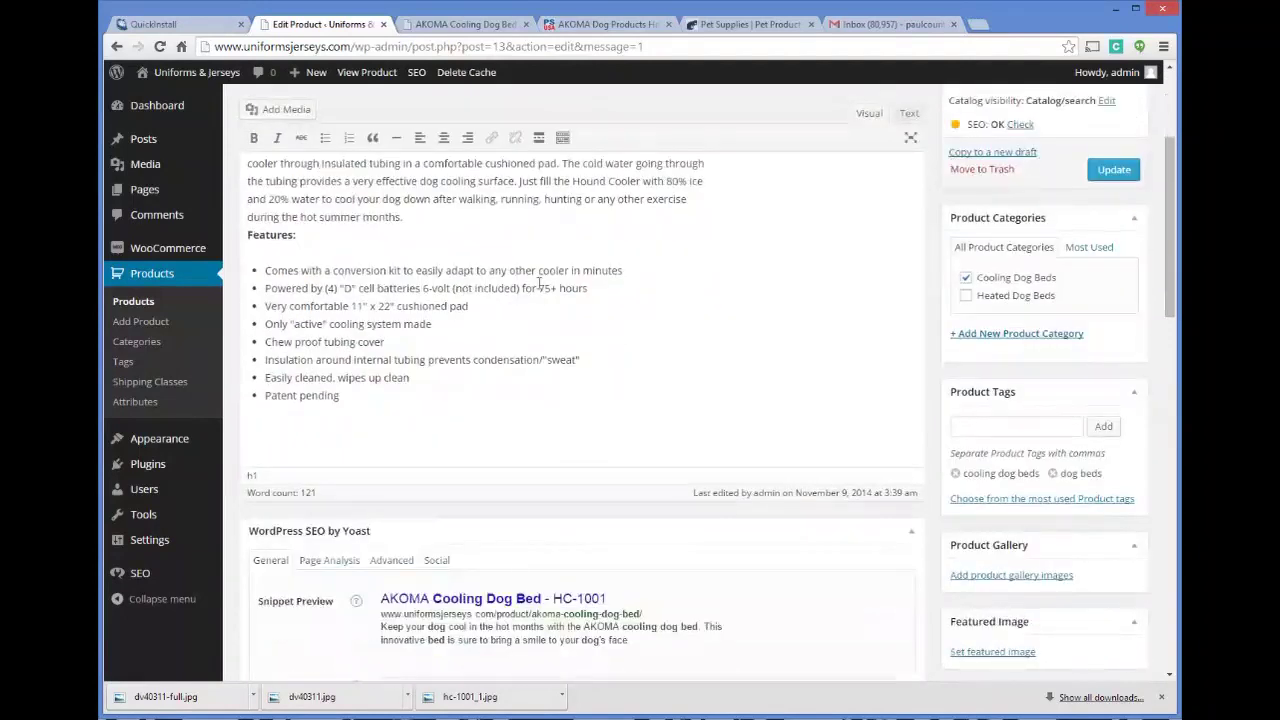
{"action": "scroll", "coordinate": [542, 278], "scroll_direction": "down", "scroll_amount": 2}
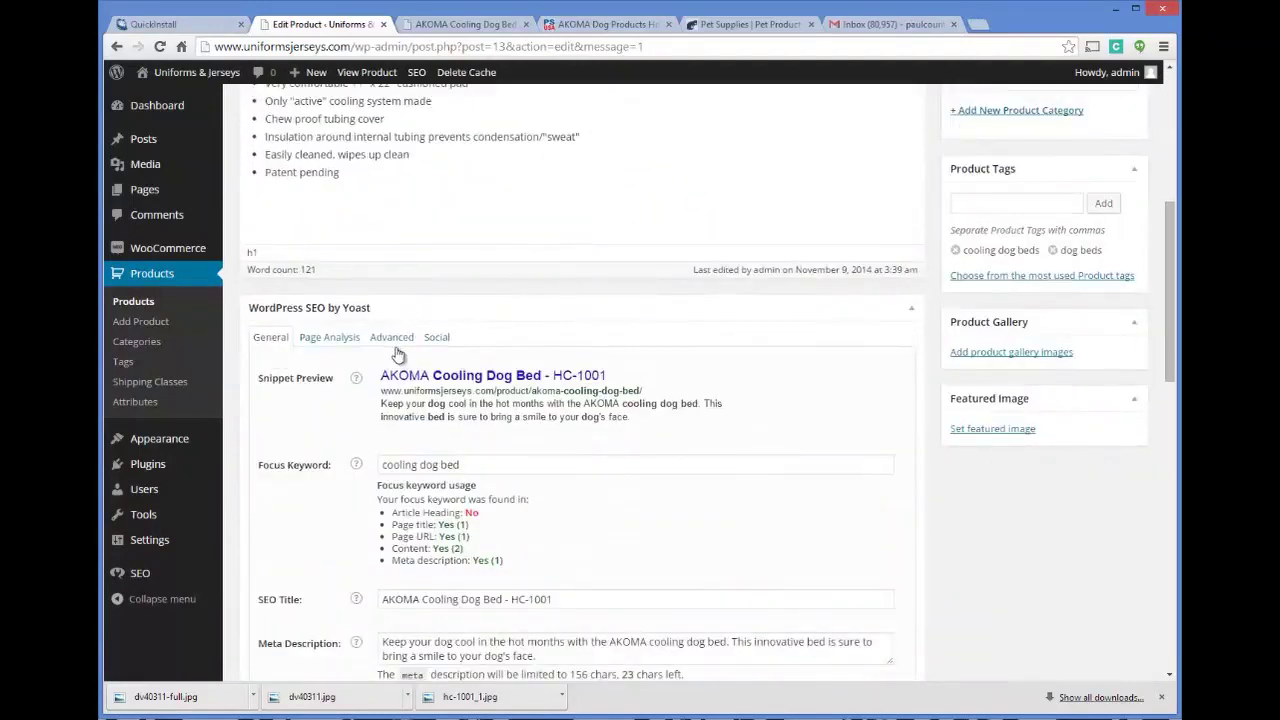
{"action": "scroll", "coordinate": [409, 322], "scroll_direction": "down", "scroll_amount": 3}
{"action": "scroll", "coordinate": [409, 322], "scroll_direction": "down", "scroll_amount": 4}
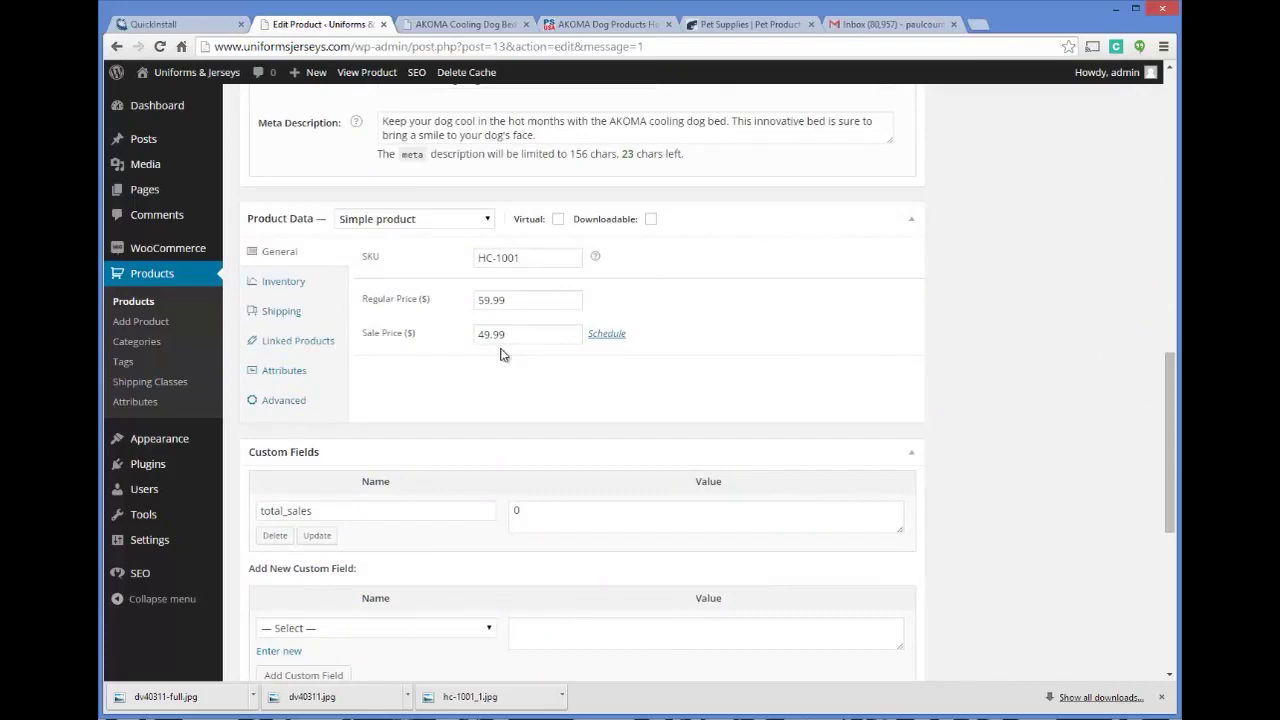
{"action": "scroll", "coordinate": [502, 355], "scroll_direction": "down", "scroll_amount": 3}
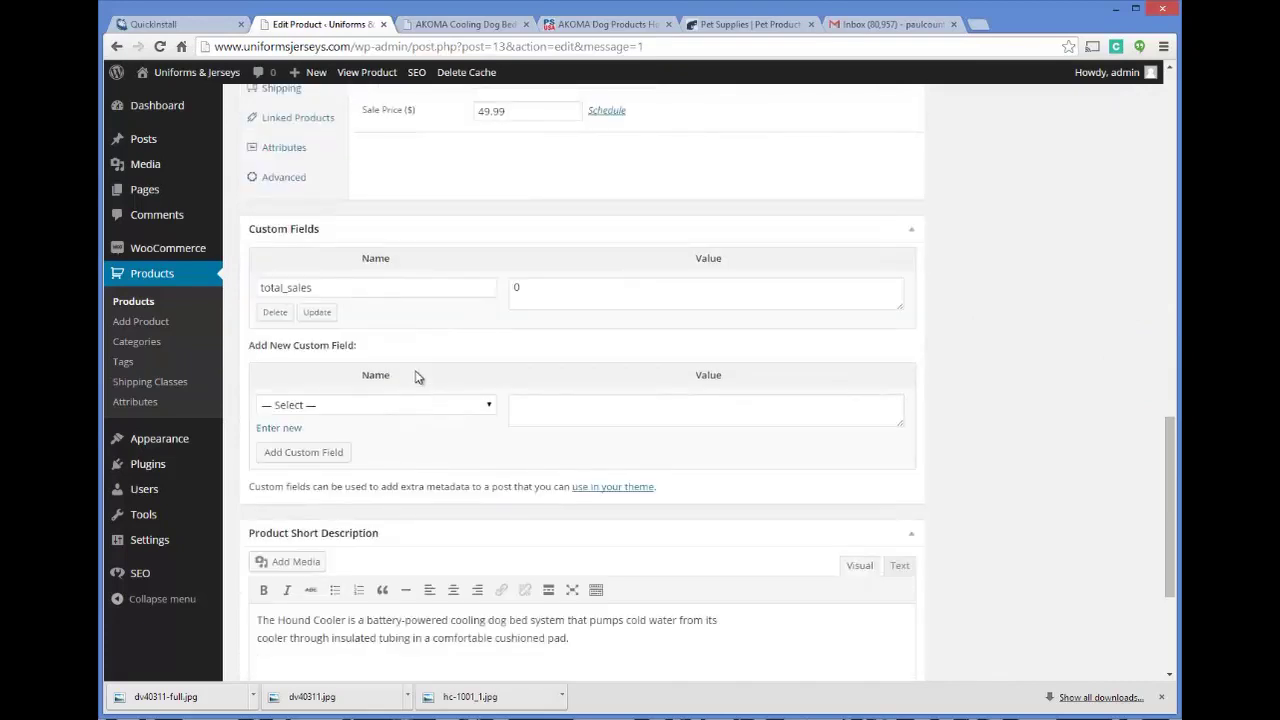
{"action": "scroll", "coordinate": [416, 386], "scroll_direction": "down", "scroll_amount": 1}
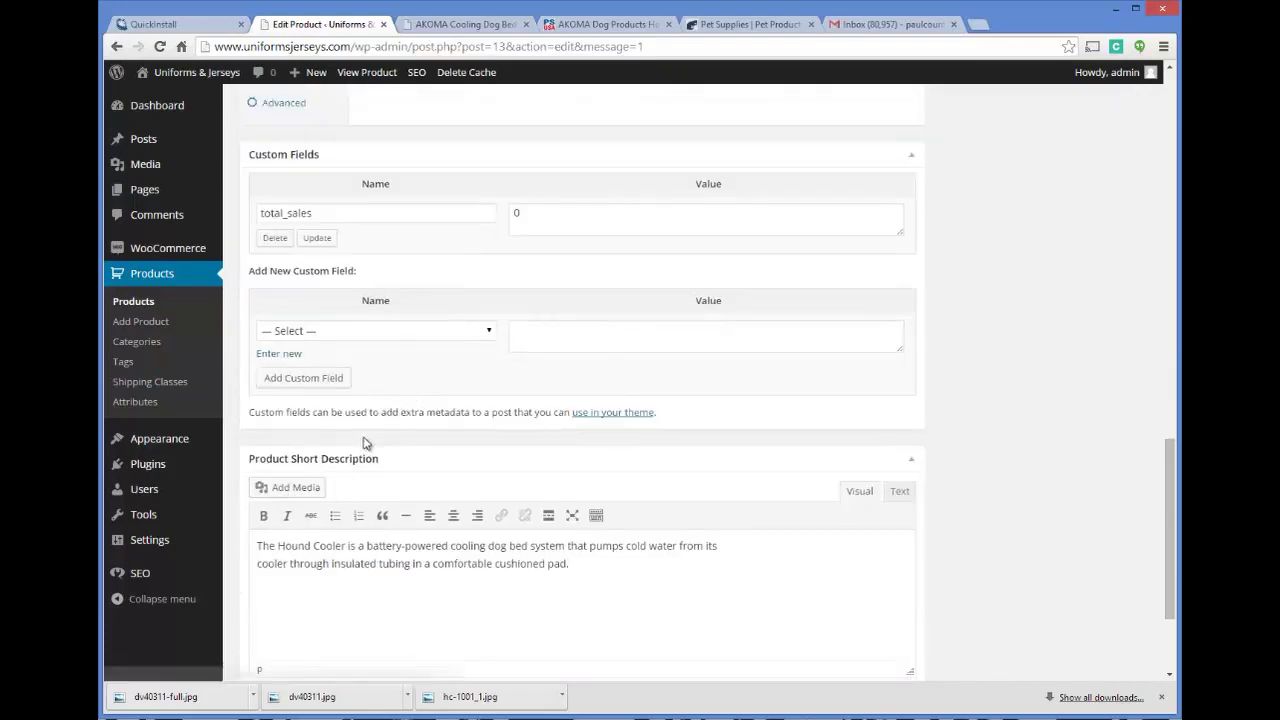
{"action": "scroll", "coordinate": [502, 360], "scroll_direction": "down", "scroll_amount": 2}
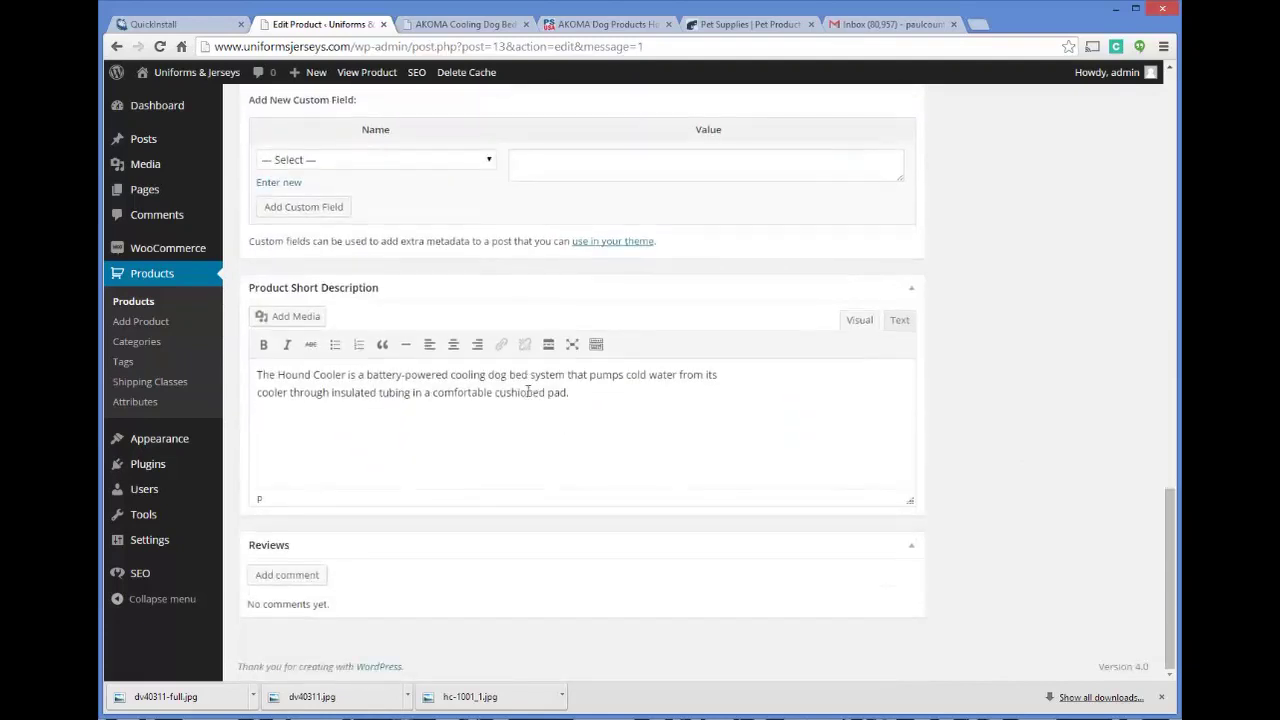
{"action": "scroll", "coordinate": [540, 573], "scroll_direction": "up", "scroll_amount": 15}
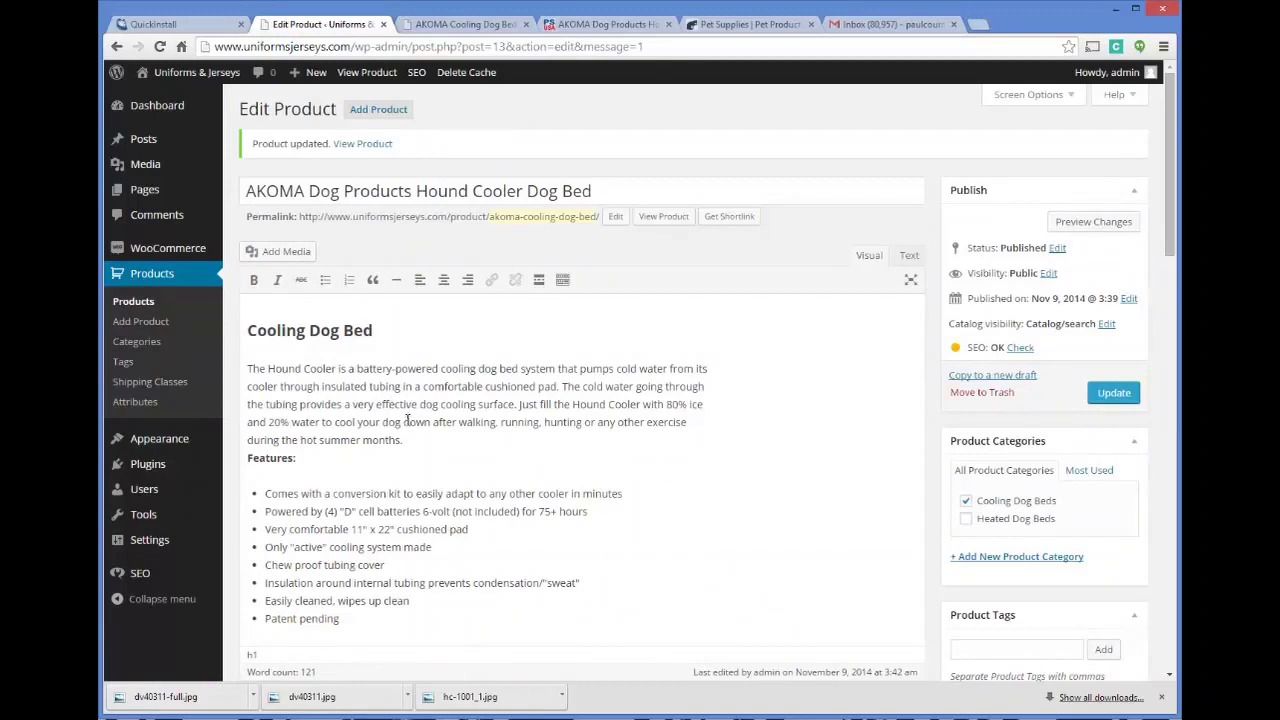
- Add the blue Hound Cooler image hc-1001_1.jpg from the media library to the product gallery
{"action": "left_click", "coordinate": [468, 28]}
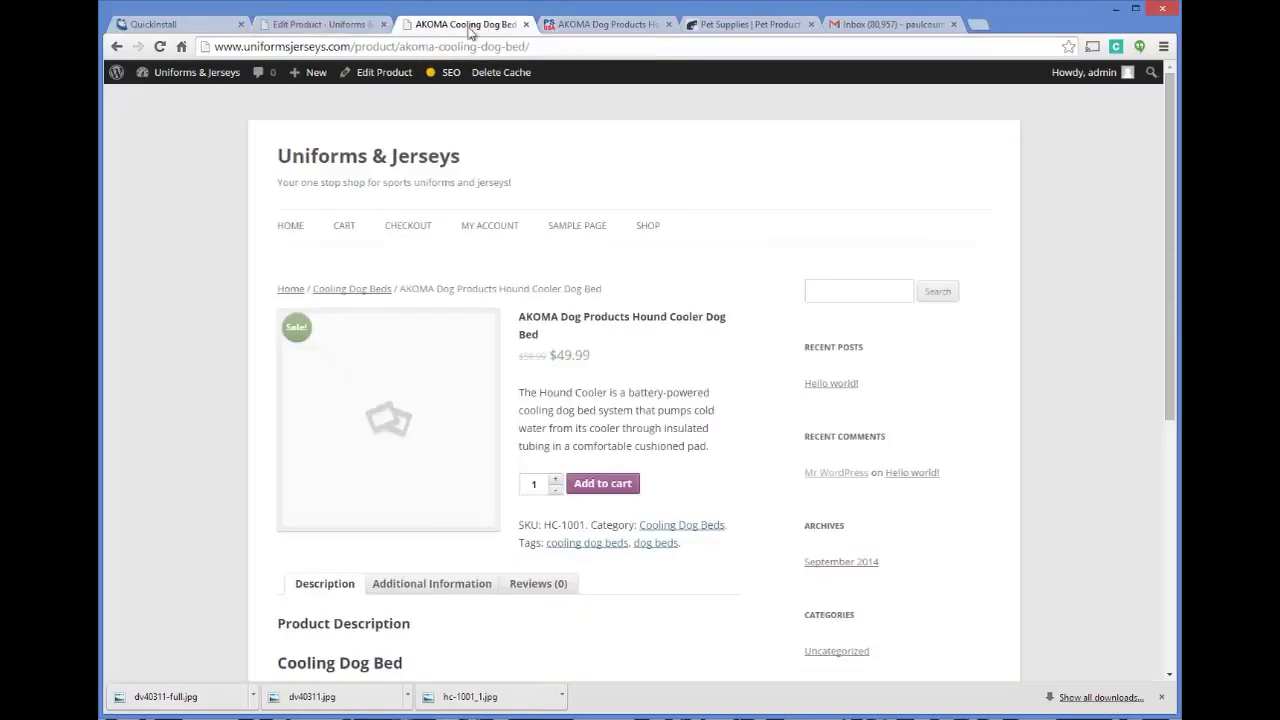
{"action": "left_click", "coordinate": [362, 26]}
{"action": "scroll", "coordinate": [830, 305], "scroll_direction": "down", "scroll_amount": 4}
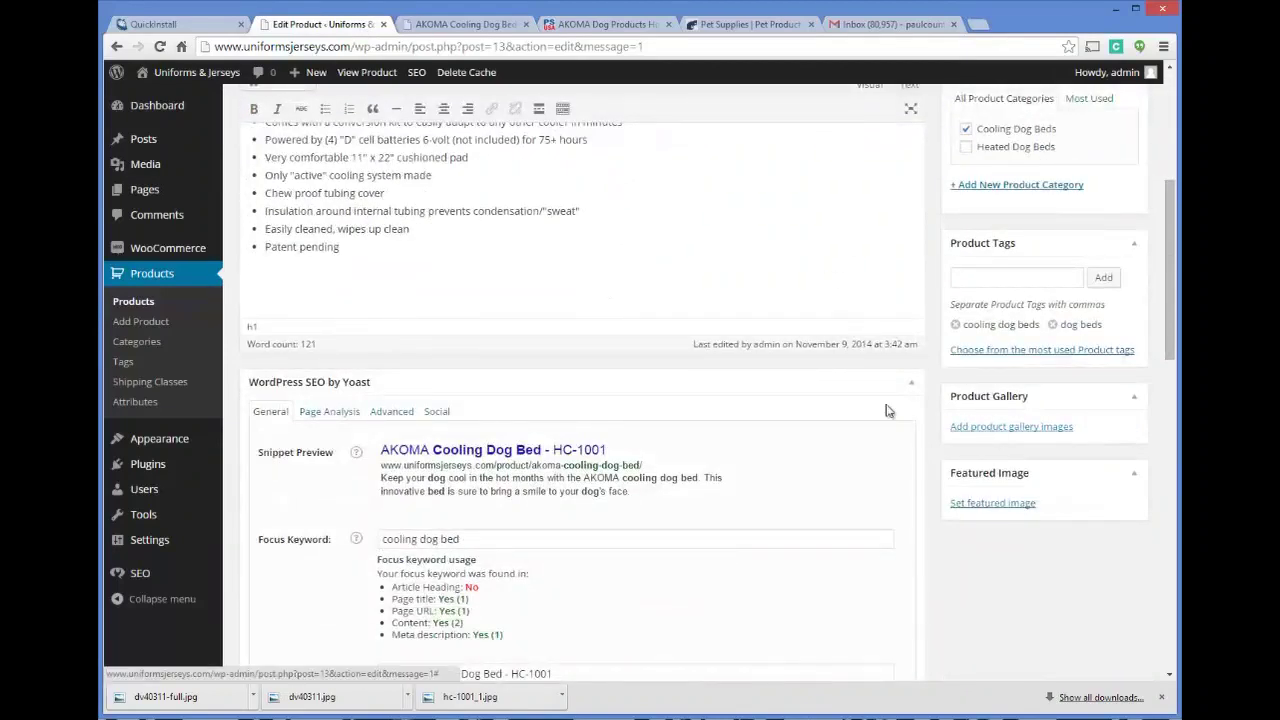
{"action": "left_click", "coordinate": [1011, 426]}
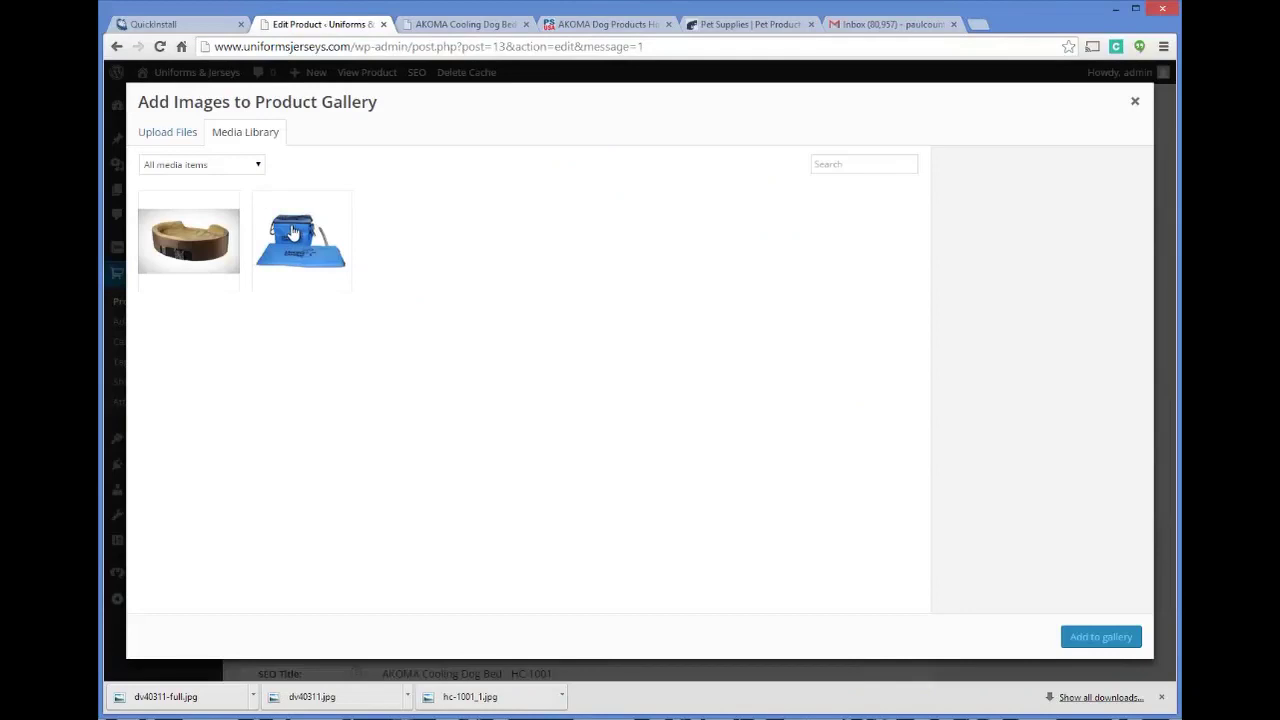
{"action": "left_click", "coordinate": [293, 232]}
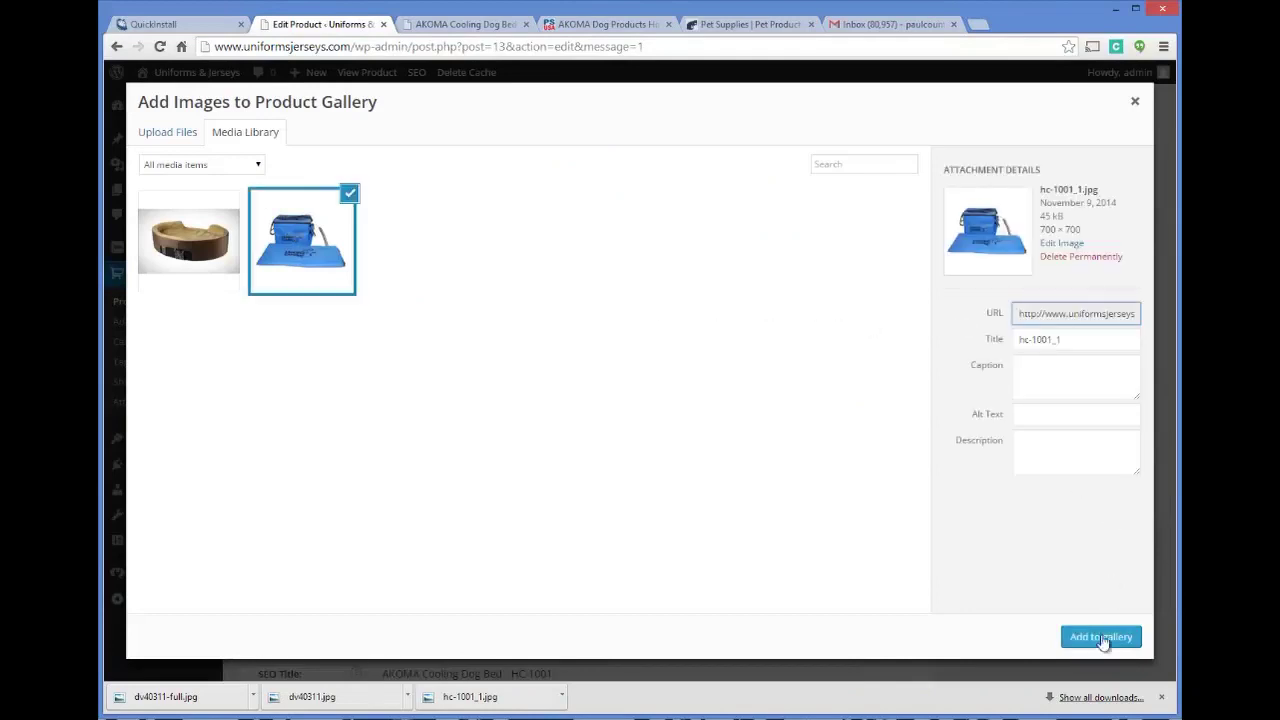
{"action": "left_click", "coordinate": [1100, 637]}
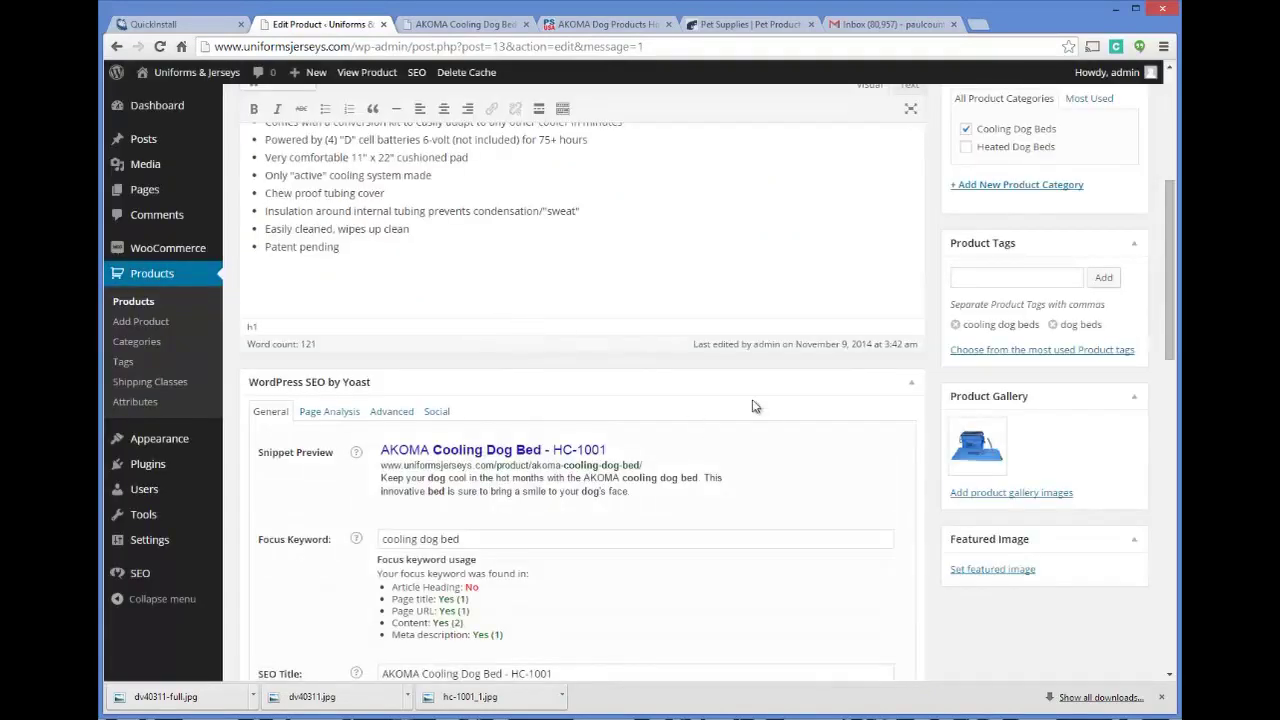
- Set the blue Hound Cooler image from the media library as the product's featured image and update the product
{"action": "scroll", "coordinate": [755, 406], "scroll_direction": "down", "scroll_amount": 1}
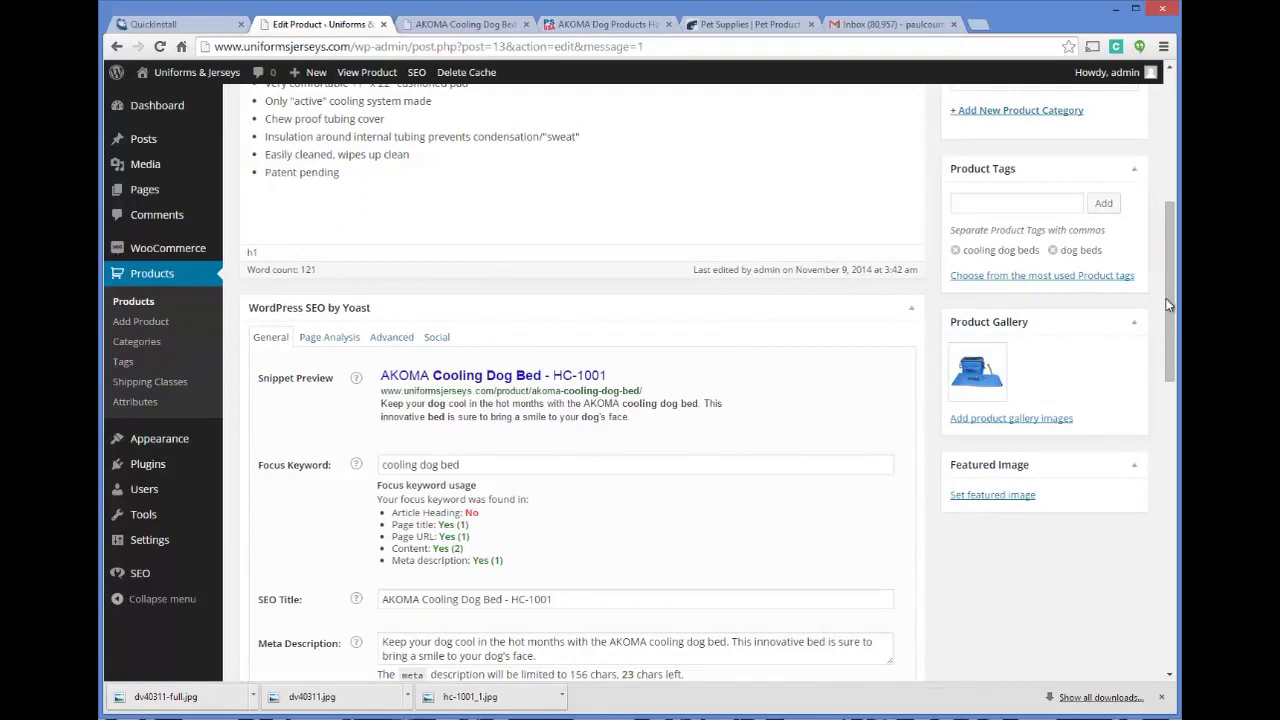
{"action": "left_click", "coordinate": [998, 494]}
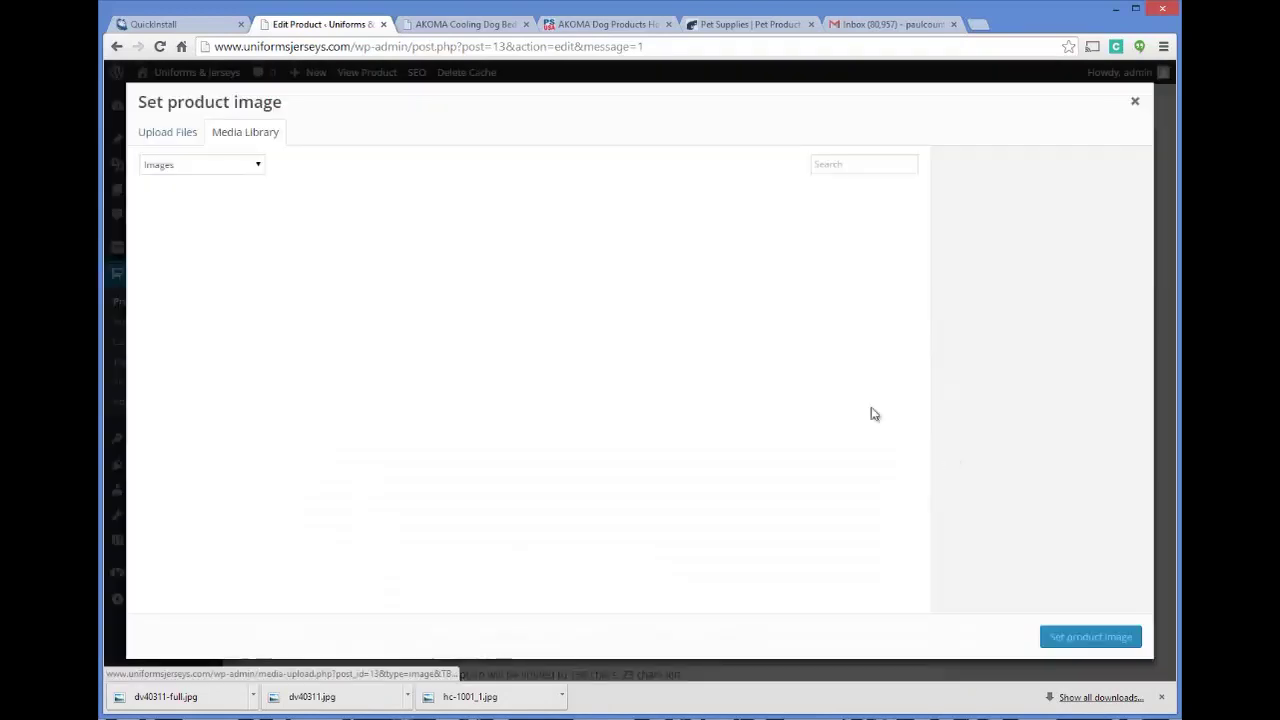
{"action": "left_click", "coordinate": [311, 250]}
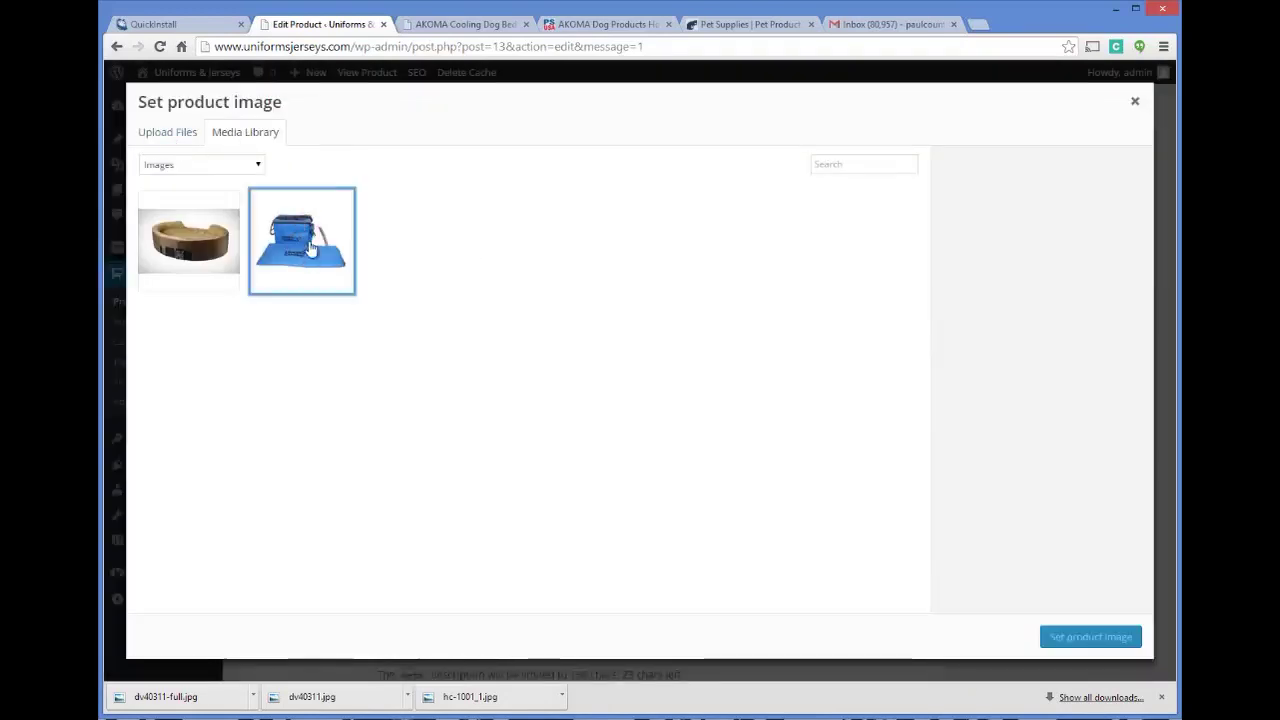
{"action": "left_click", "coordinate": [190, 132]}
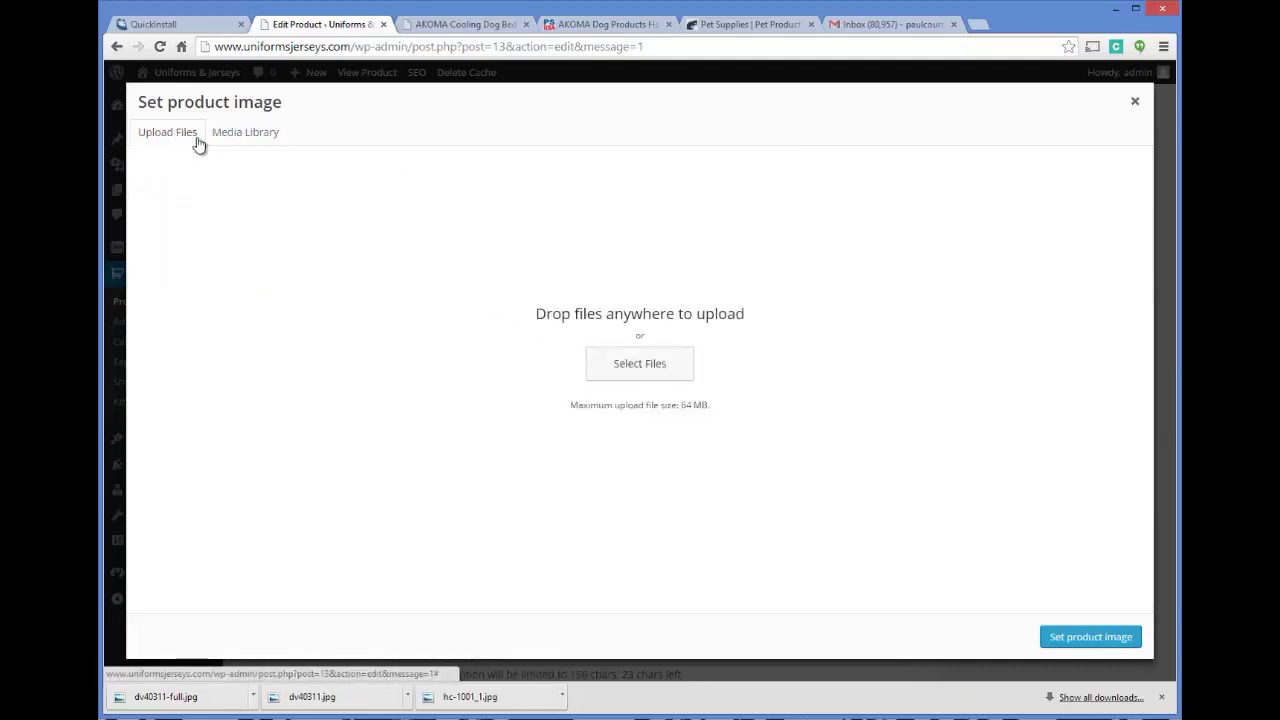
{"action": "left_click", "coordinate": [275, 140]}
{"action": "left_click", "coordinate": [162, 135]}
{"action": "left_click", "coordinate": [648, 366]}
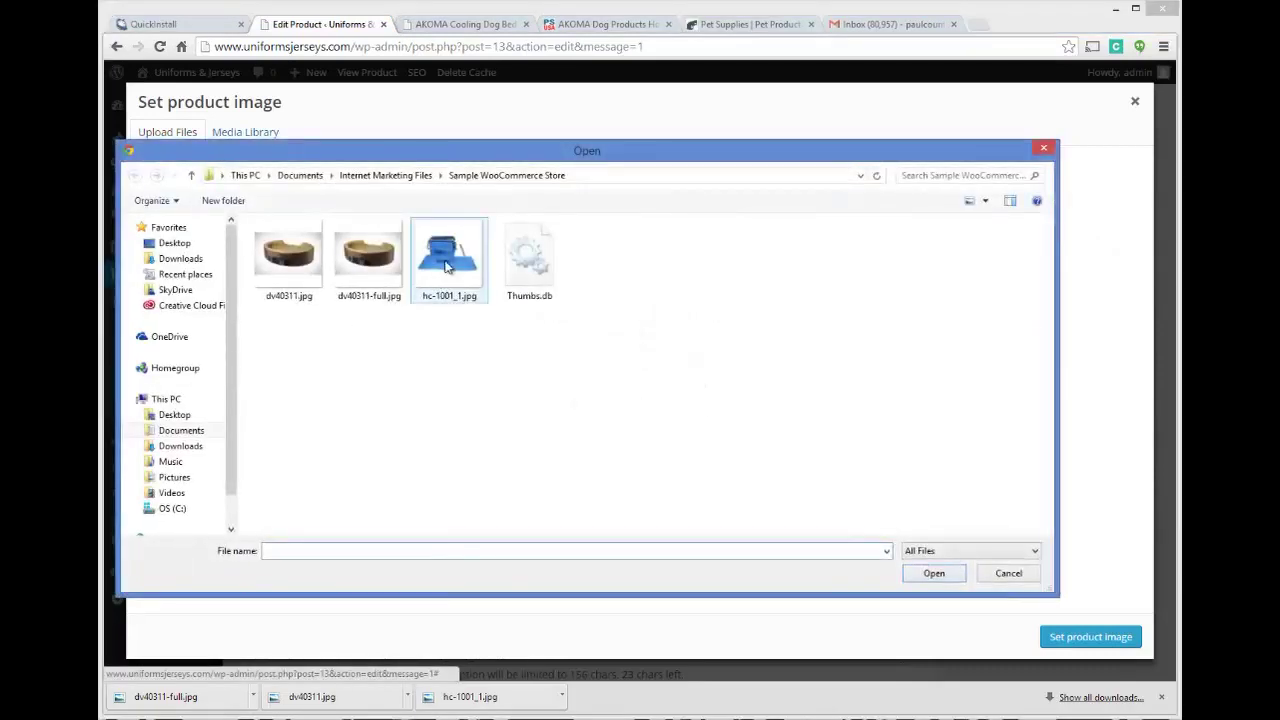
{"action": "left_click", "coordinate": [1007, 572]}
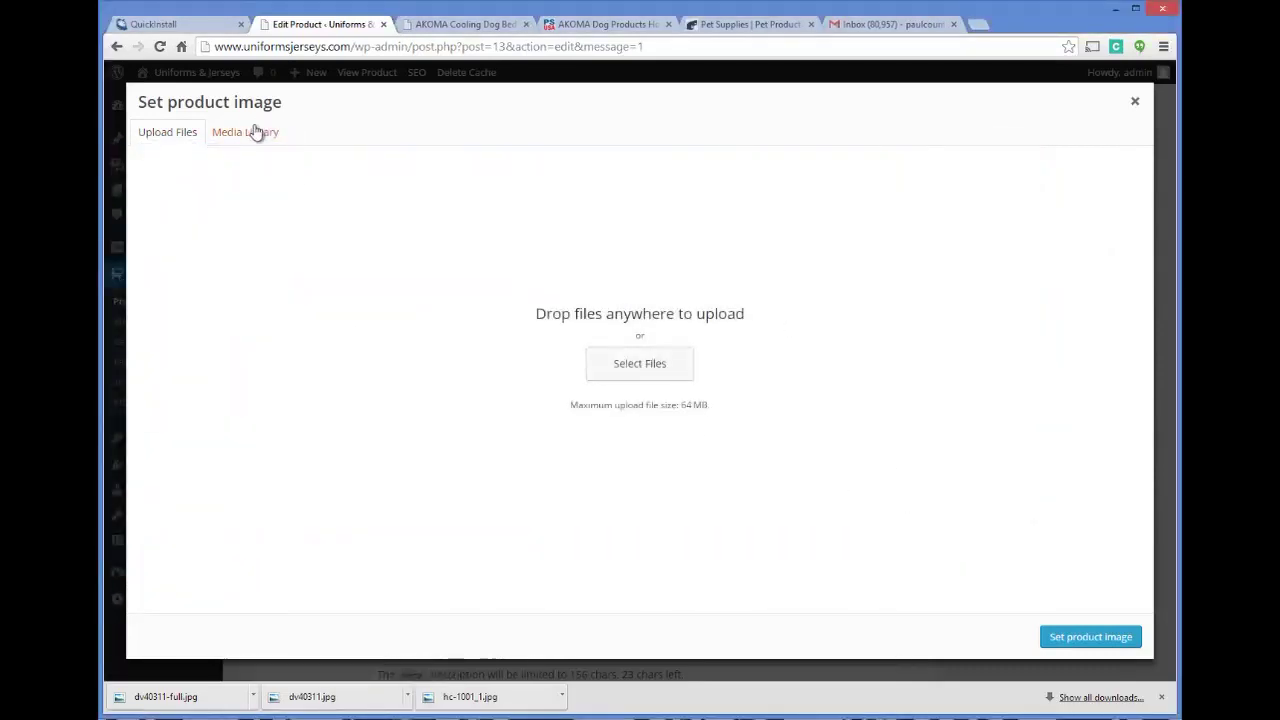
{"action": "left_click", "coordinate": [250, 132]}
{"action": "left_click", "coordinate": [1108, 632]}
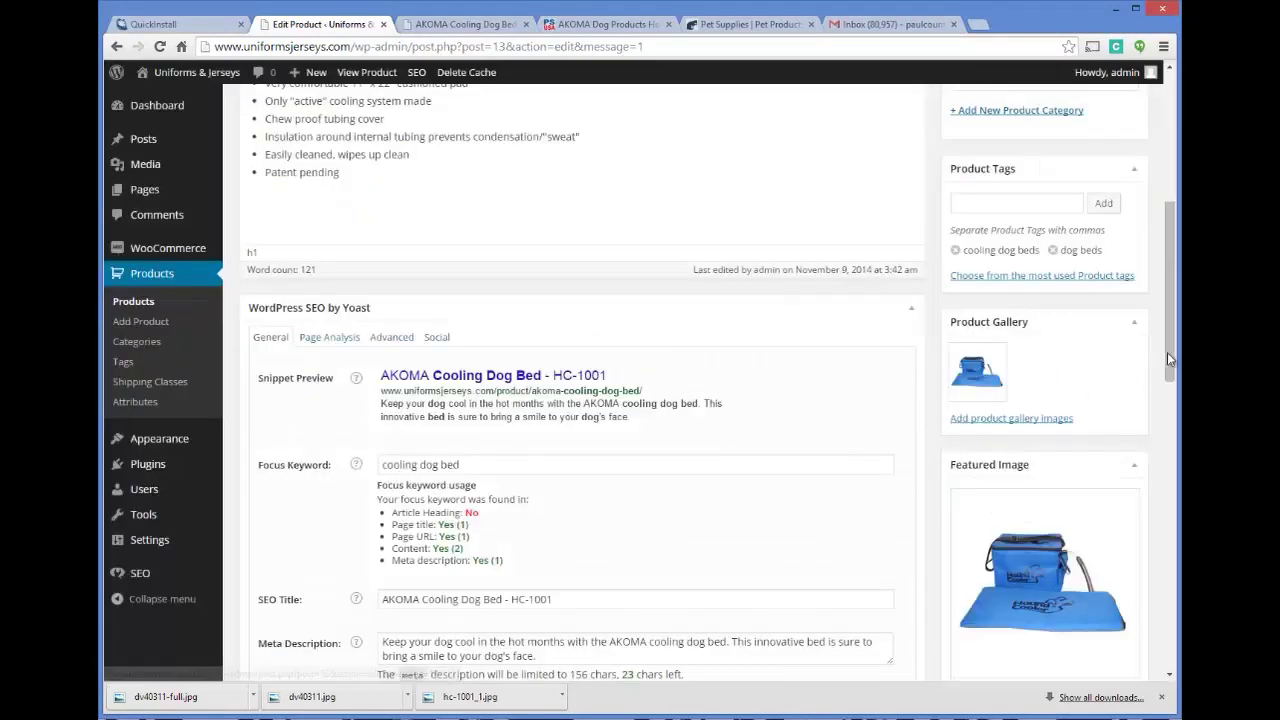
{"action": "scroll", "coordinate": [1150, 370], "scroll_direction": "up", "scroll_amount": 5}
{"action": "left_click", "coordinate": [1112, 392]}
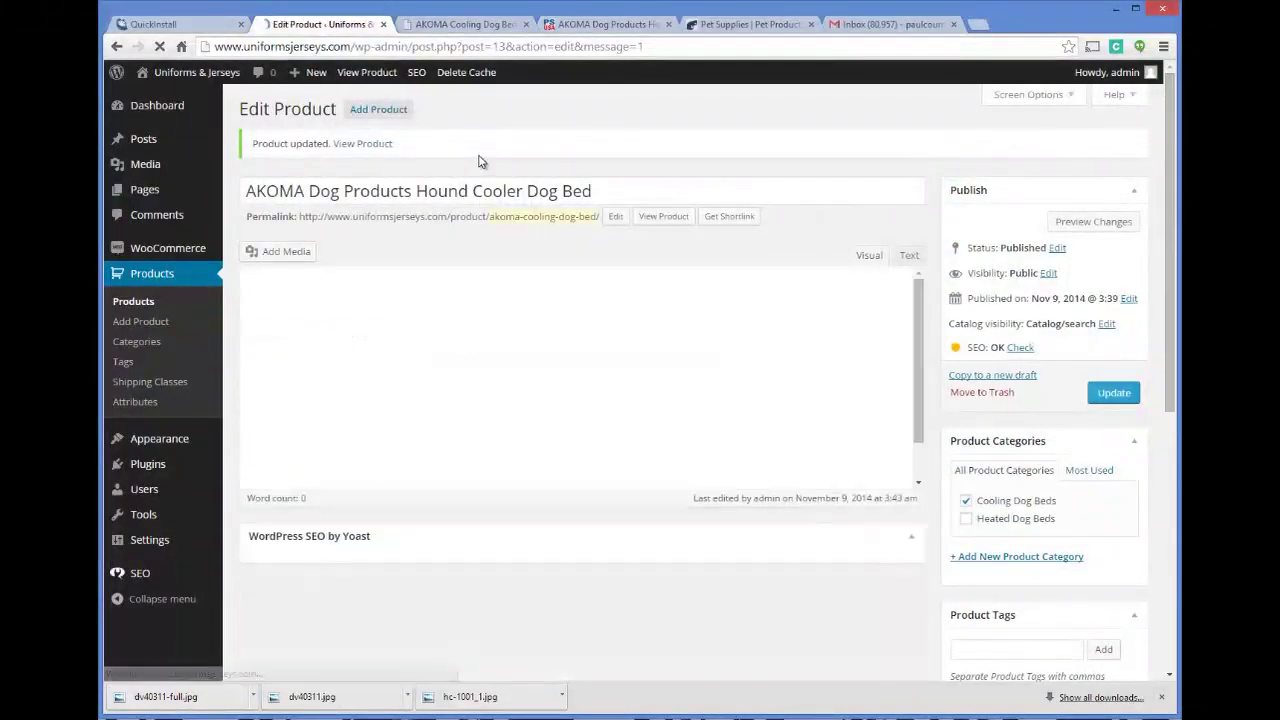
- Reload the product's storefront page and review its images, price, description and sidebar contents
{"action": "left_click", "coordinate": [470, 24]}
{"action": "left_click", "coordinate": [345, 47]}
{"action": "key", "text": "Return"}
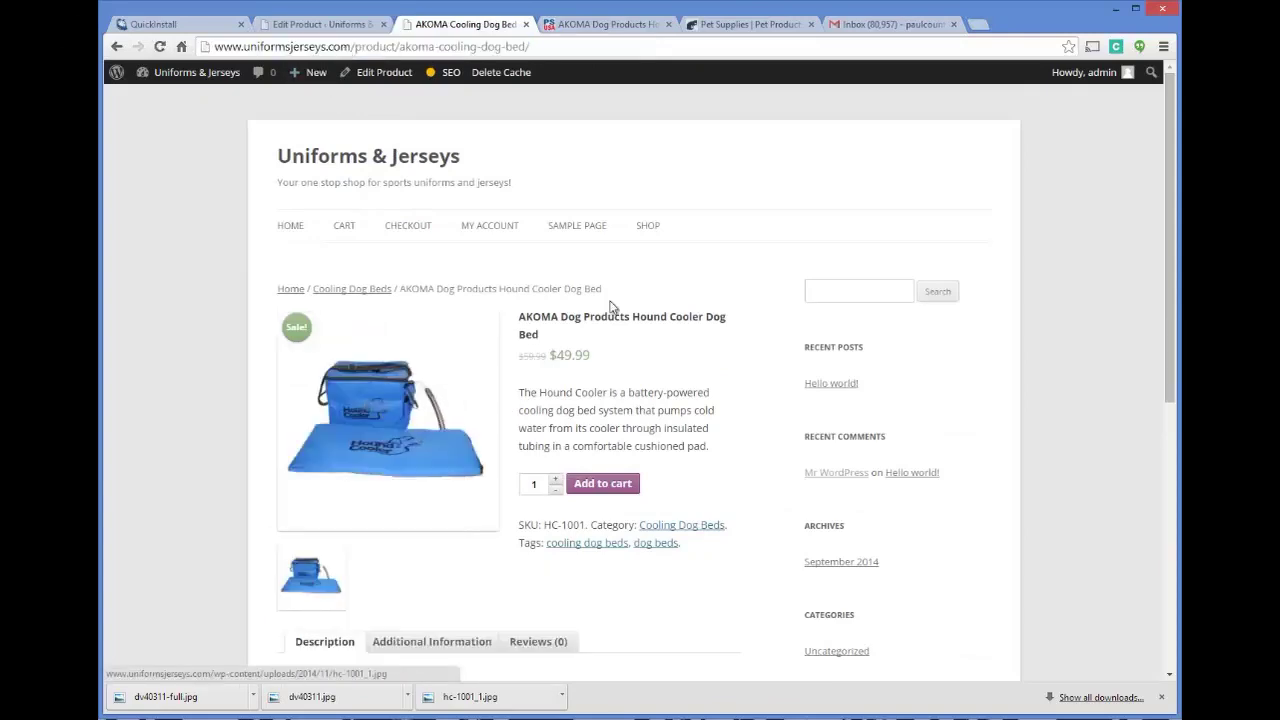
{"action": "scroll", "coordinate": [610, 305], "scroll_direction": "down", "scroll_amount": 2}
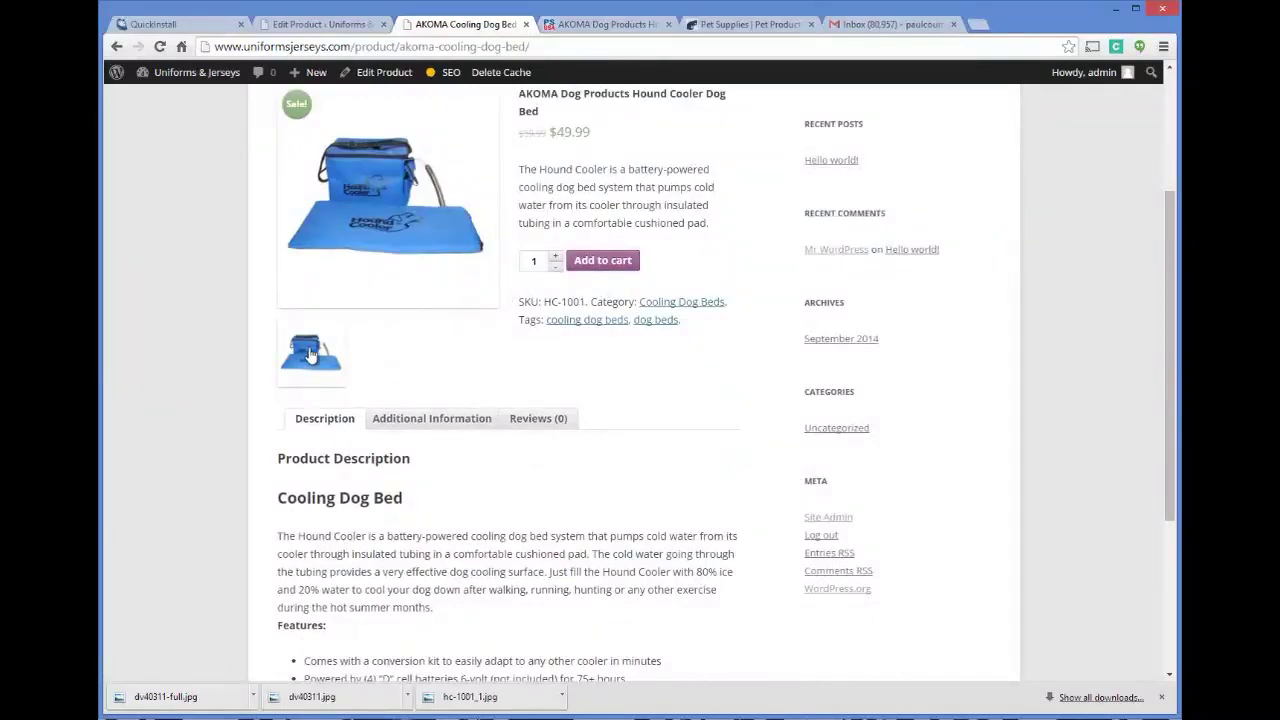
{"action": "scroll", "coordinate": [400, 256], "scroll_direction": "up", "scroll_amount": 2}
{"action": "scroll", "coordinate": [297, 236], "scroll_direction": "down", "scroll_amount": 1}
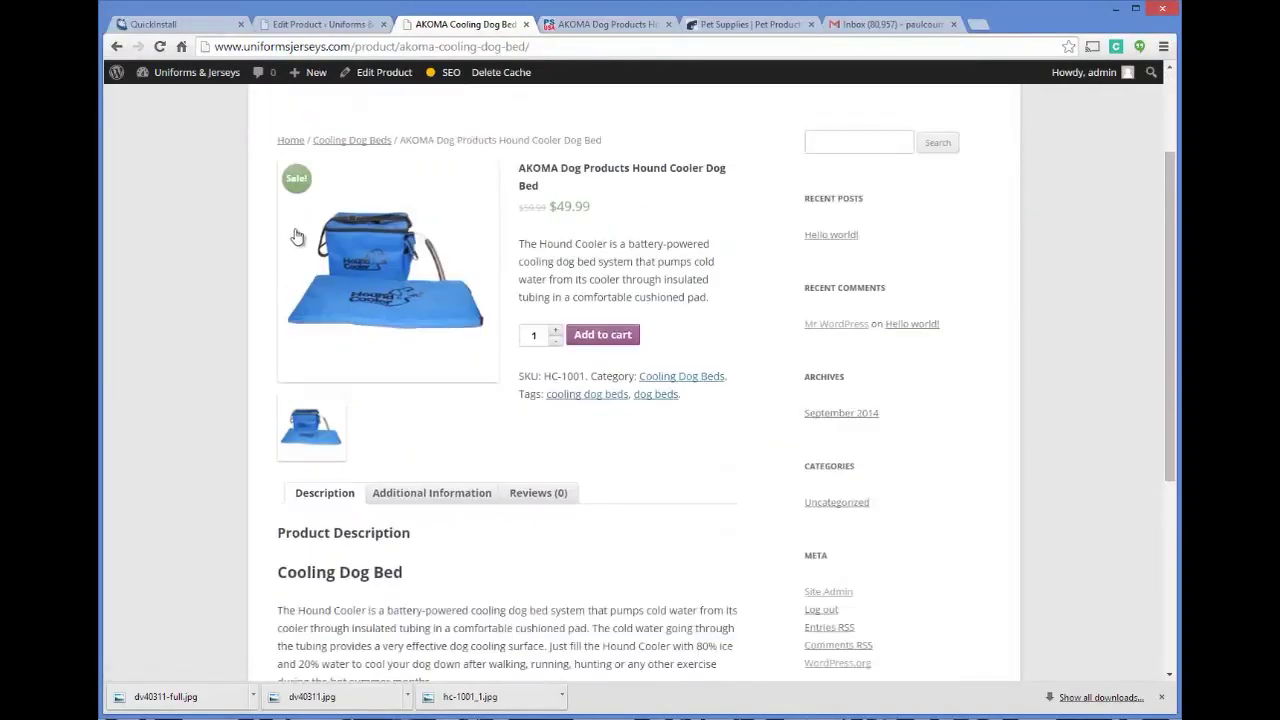
{"action": "scroll", "coordinate": [605, 205], "scroll_direction": "down", "scroll_amount": 1}
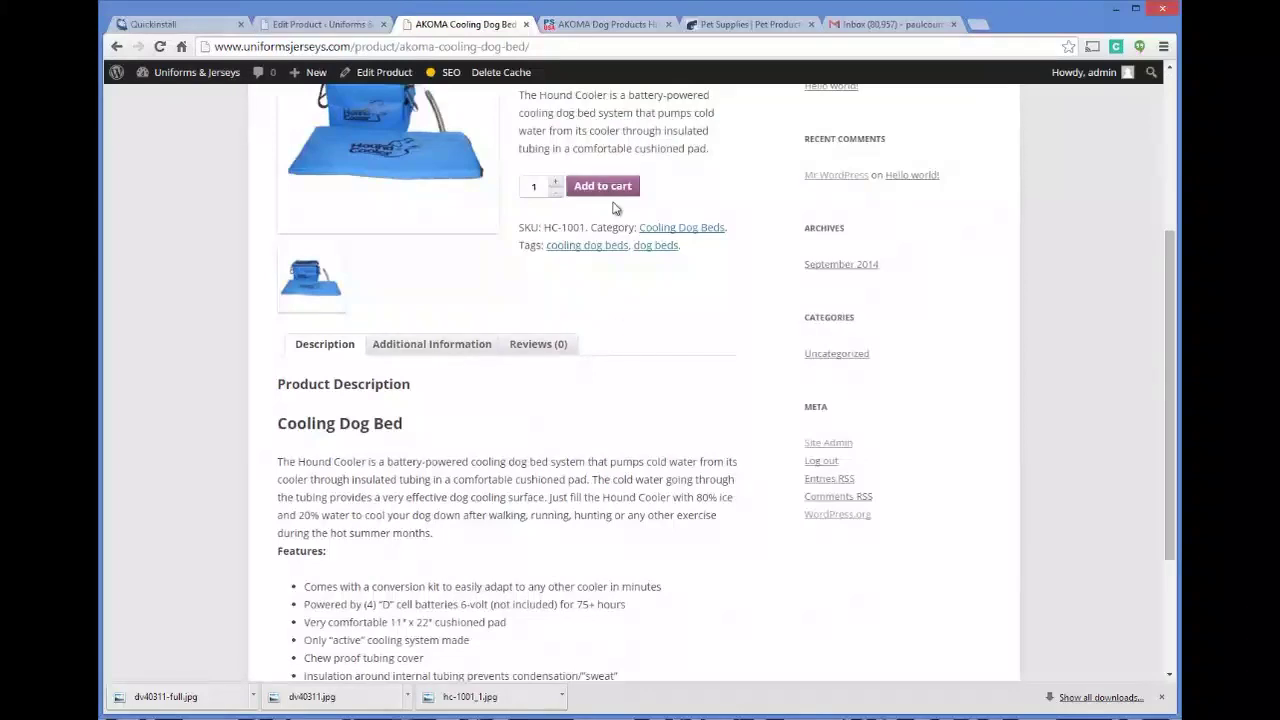
{"action": "scroll", "coordinate": [663, 222], "scroll_direction": "down", "scroll_amount": 2}
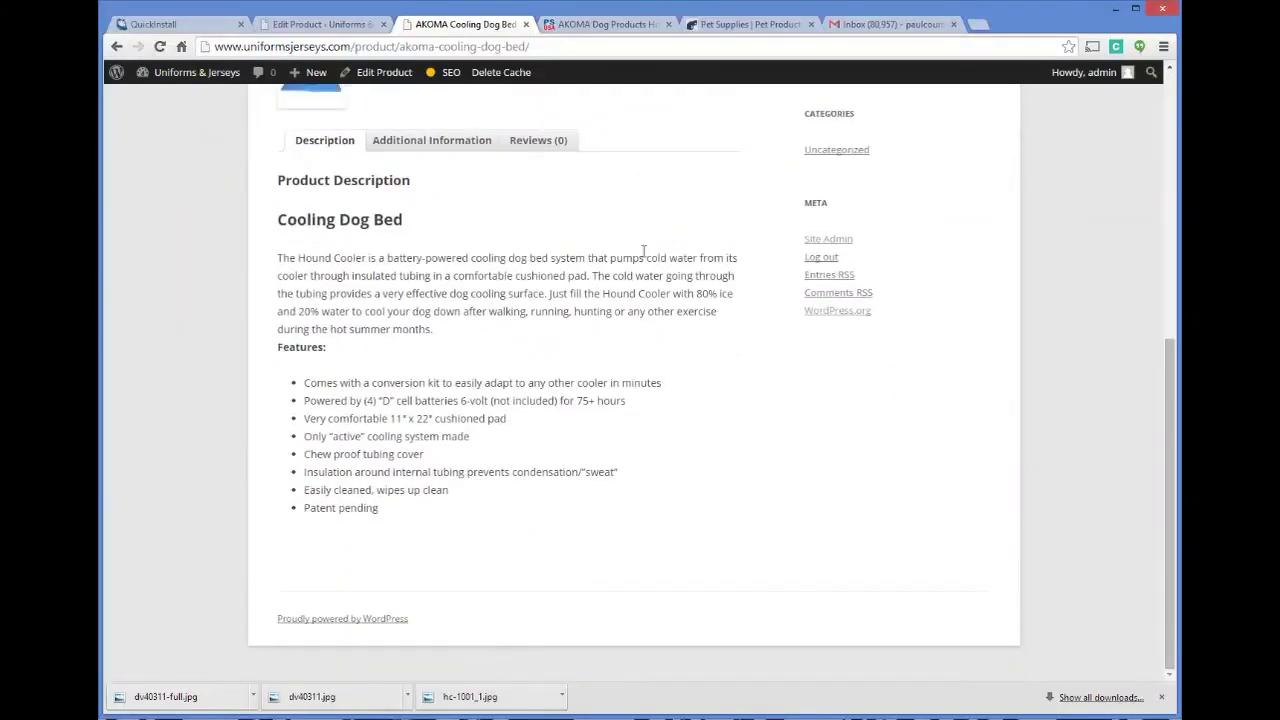
{"action": "scroll", "coordinate": [643, 250], "scroll_direction": "up", "scroll_amount": 5}
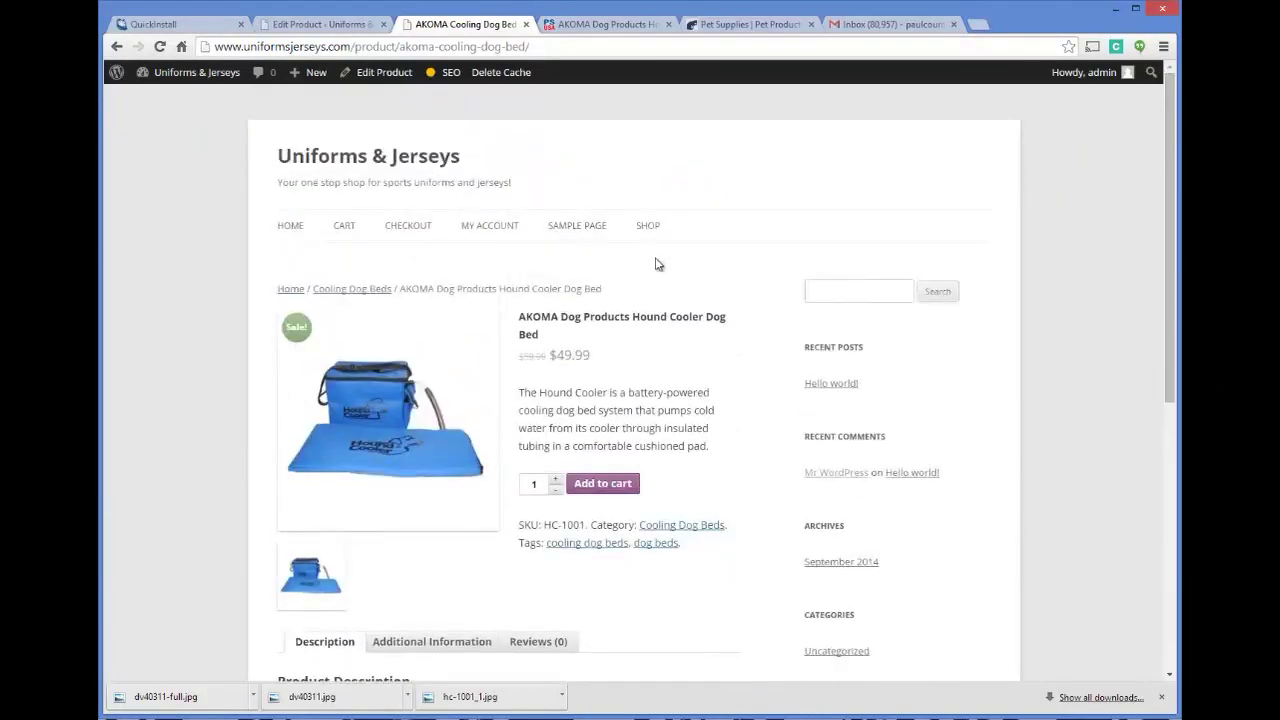
{"action": "scroll", "coordinate": [694, 280], "scroll_direction": "down", "scroll_amount": 3}
{"action": "scroll", "coordinate": [760, 258], "scroll_direction": "up", "scroll_amount": 2}
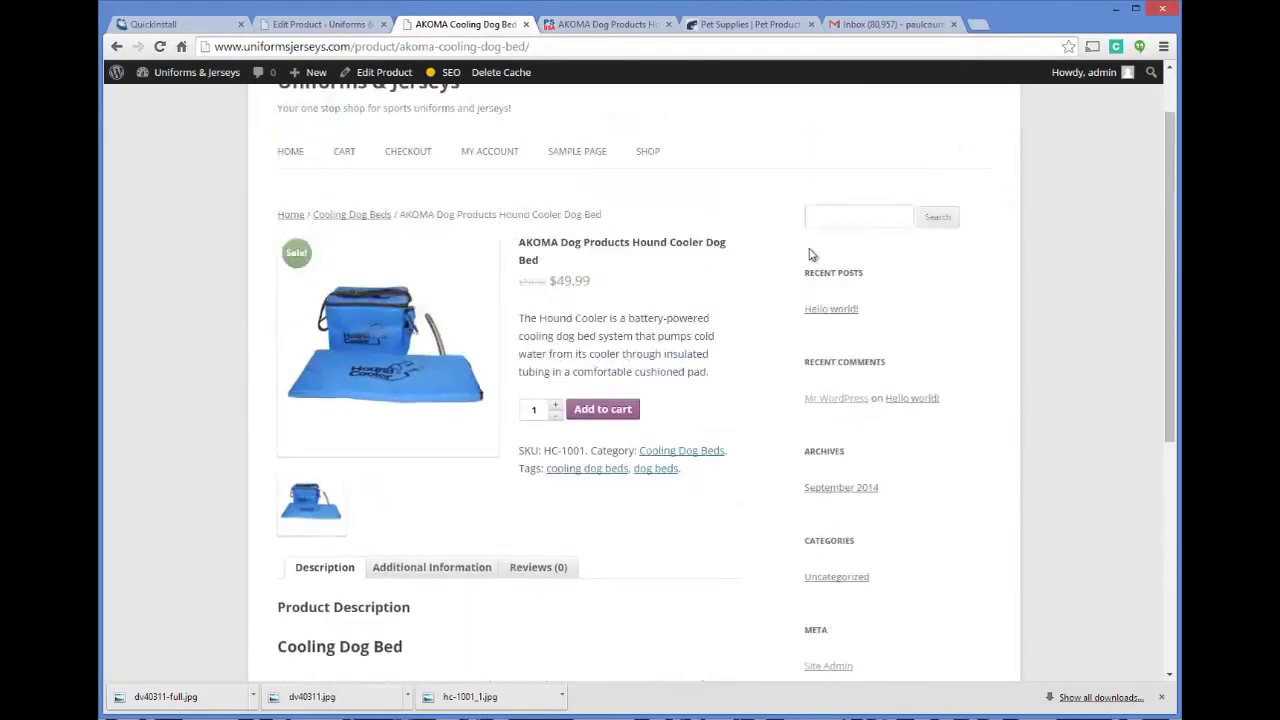
{"action": "scroll", "coordinate": [835, 435], "scroll_direction": "down", "scroll_amount": 1}
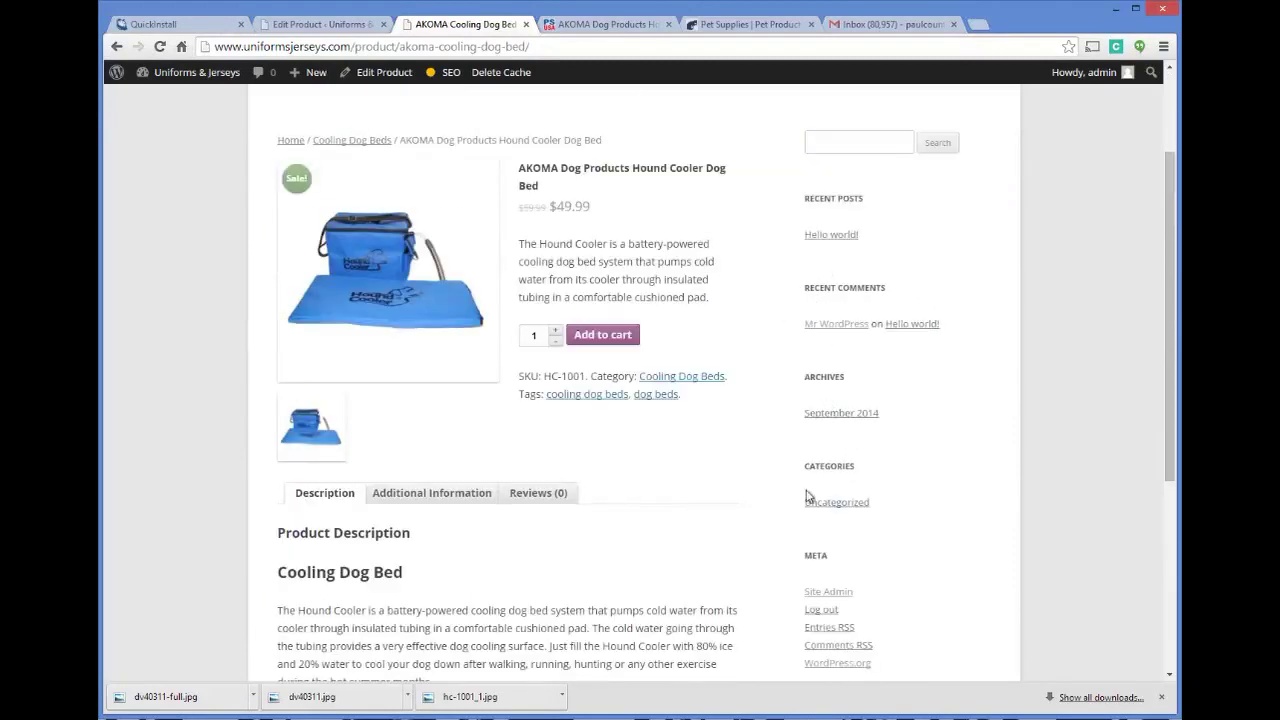
{"action": "scroll", "coordinate": [810, 568], "scroll_direction": "down", "scroll_amount": 2}
{"action": "scroll", "coordinate": [805, 432], "scroll_direction": "up", "scroll_amount": 4}
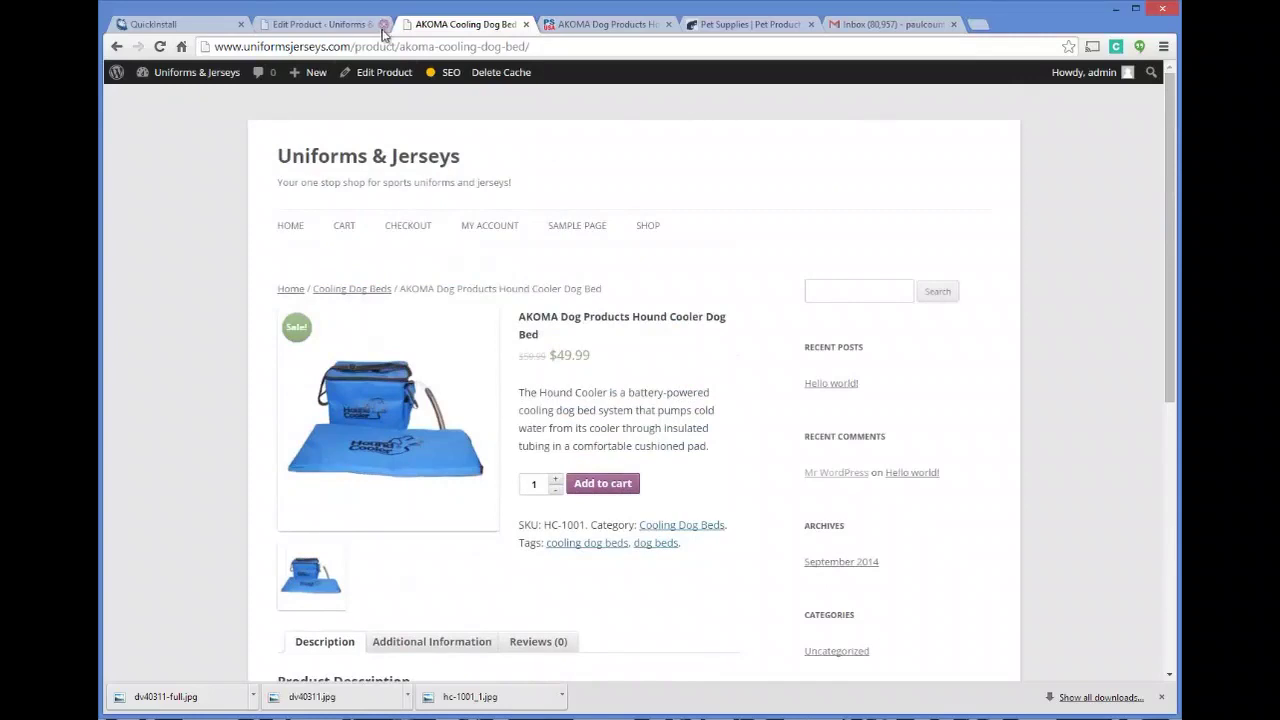
- Browse the storefront's shop page, the Hound Cooler product and the Cooling Dog Beds category page
{"action": "mouse_move", "coordinate": [200, 86]}
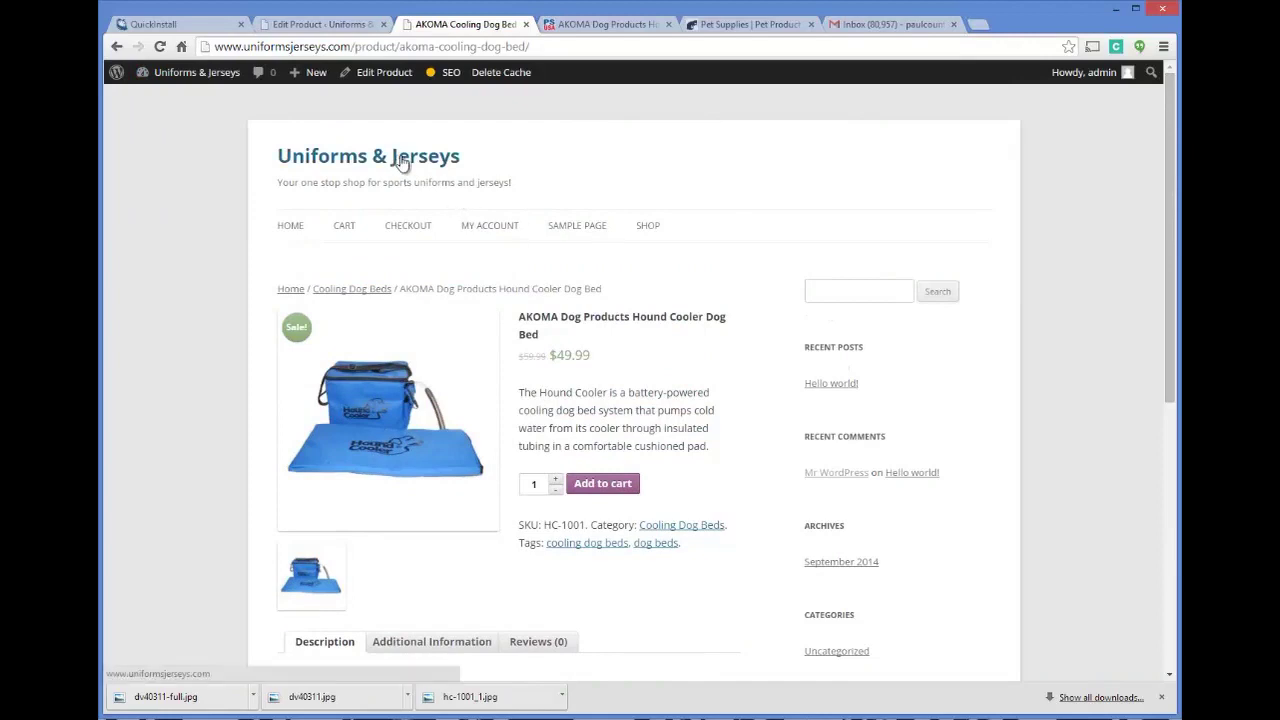
{"action": "left_click", "coordinate": [372, 290]}
{"action": "left_click", "coordinate": [648, 228]}
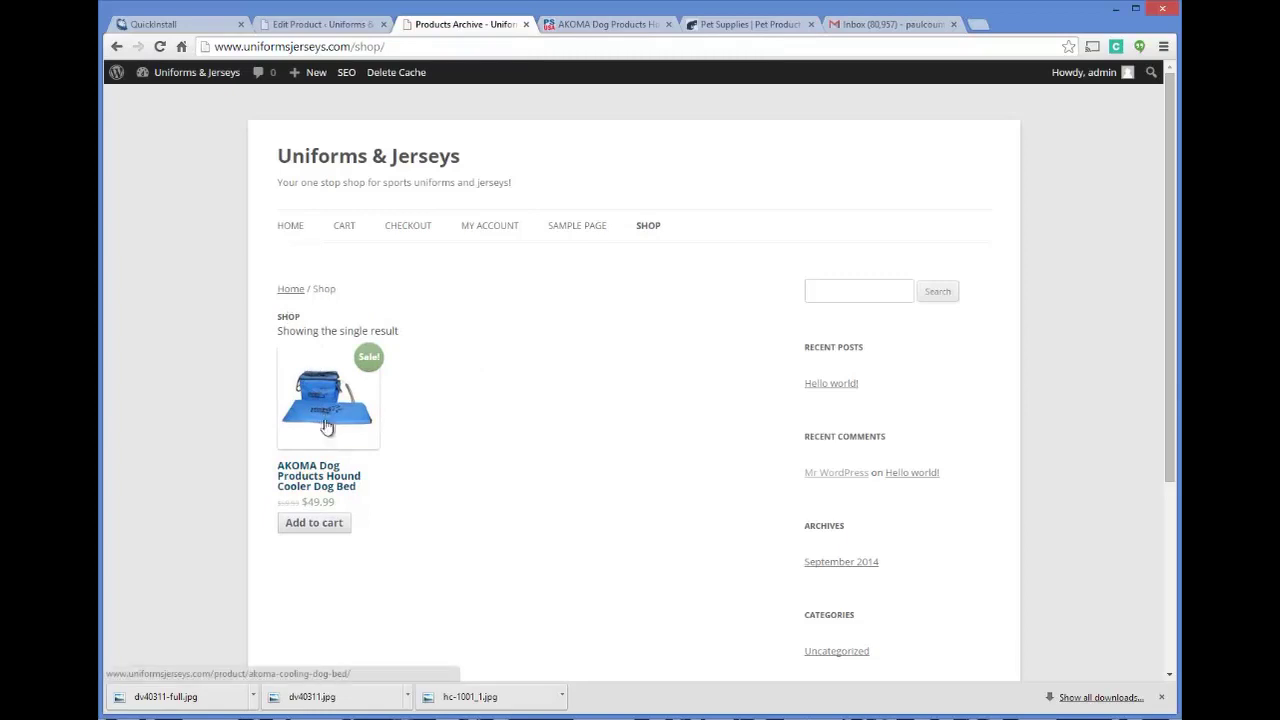
{"action": "left_click", "coordinate": [313, 468]}
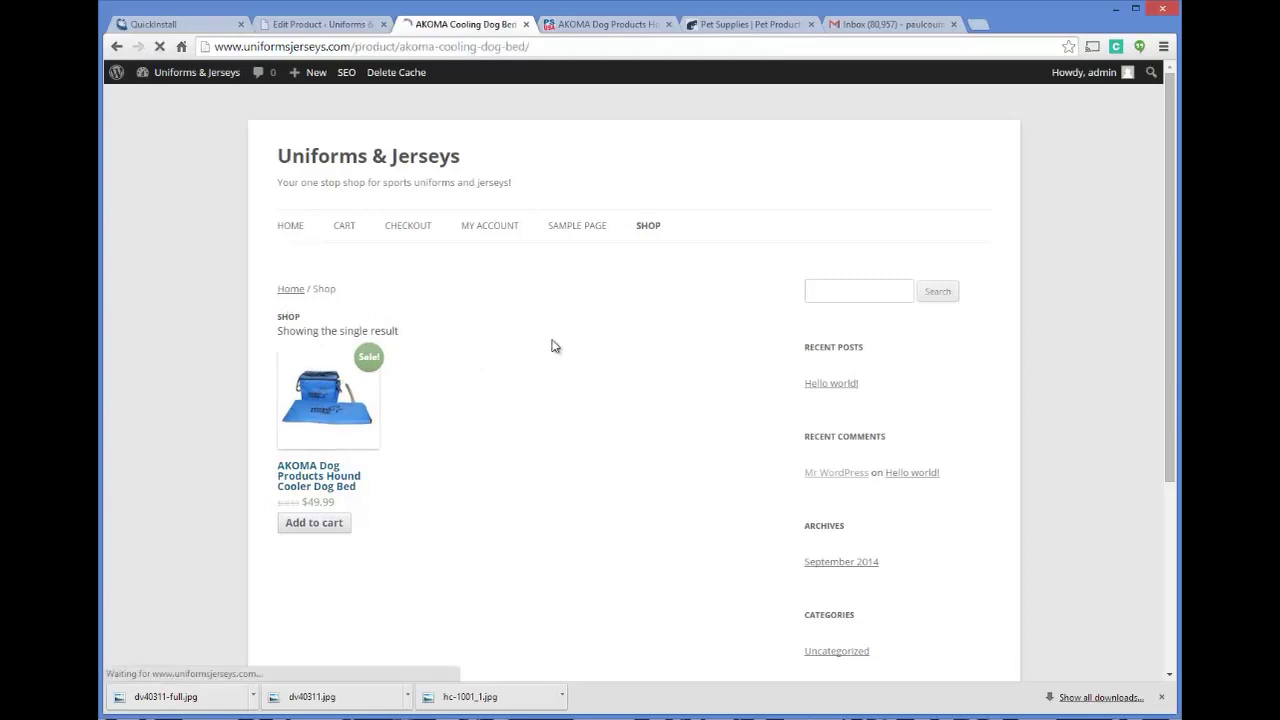
{"action": "left_click", "coordinate": [341, 289]}
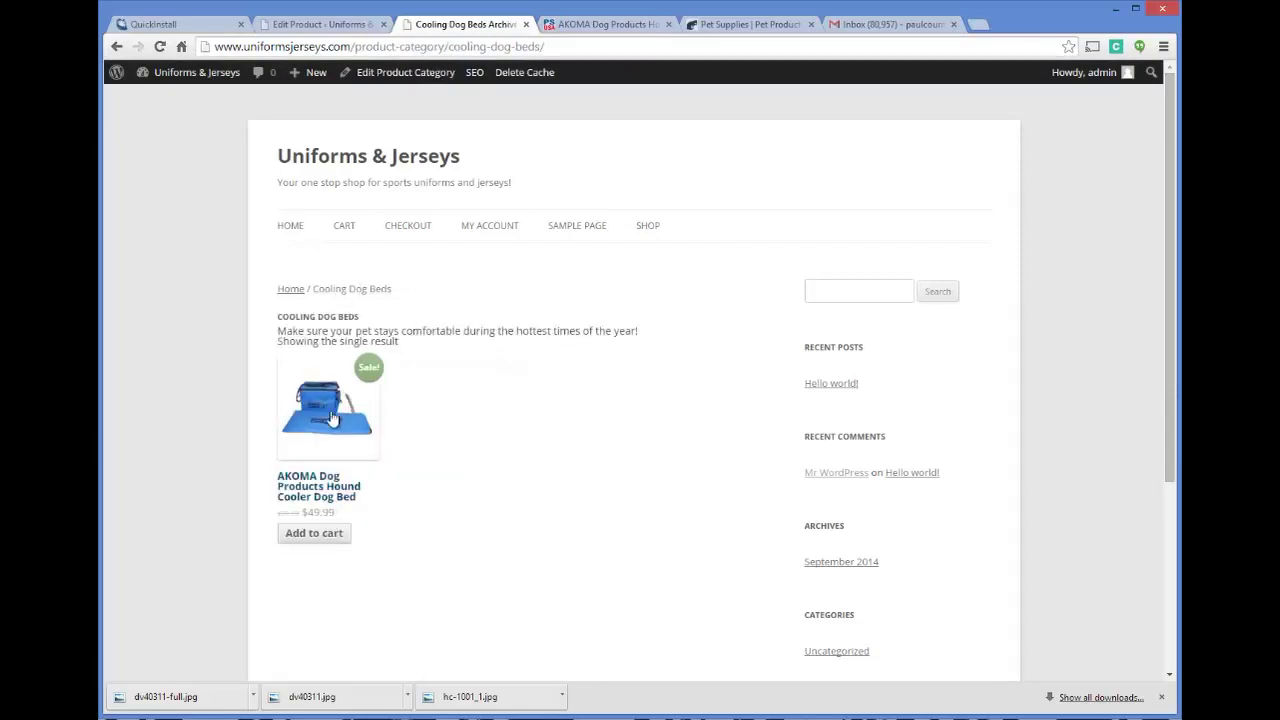
- Remove the Recent Posts, Recent Comments, Archives and Meta widgets from the Main Sidebar
{"action": "left_click", "coordinate": [330, 23]}
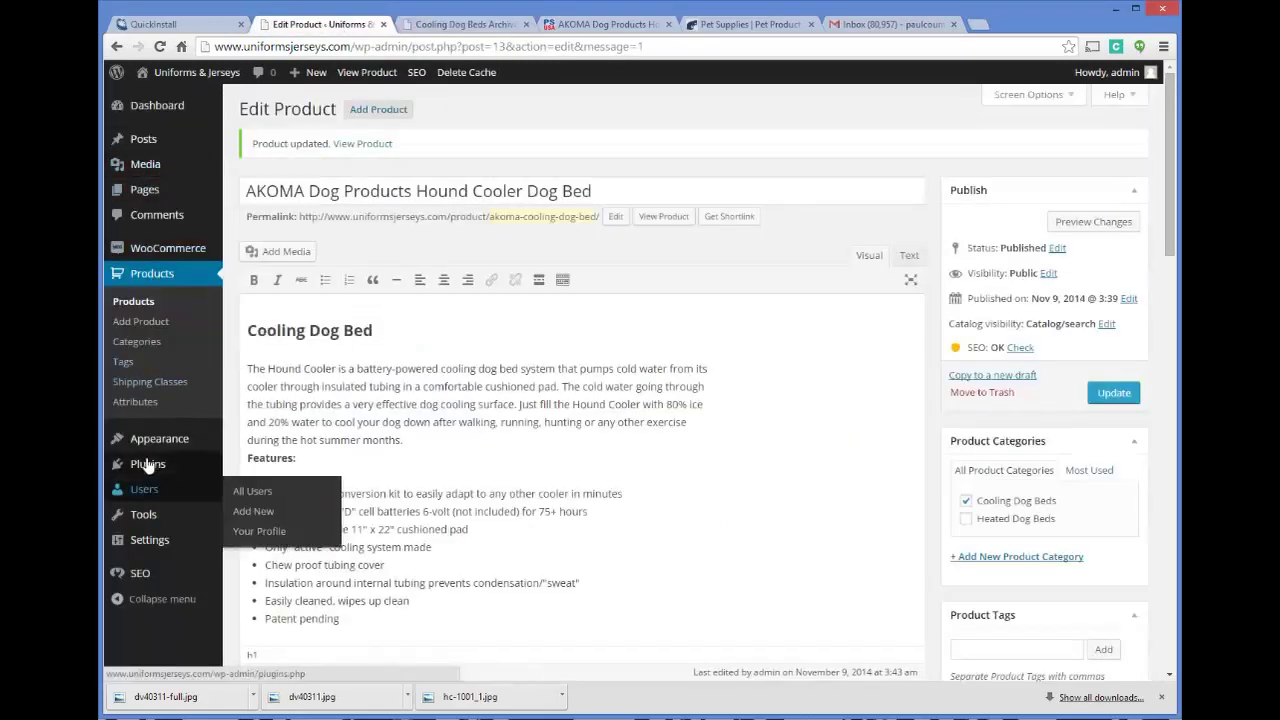
{"action": "mouse_move", "coordinate": [160, 438]}
{"action": "left_click", "coordinate": [250, 484]}
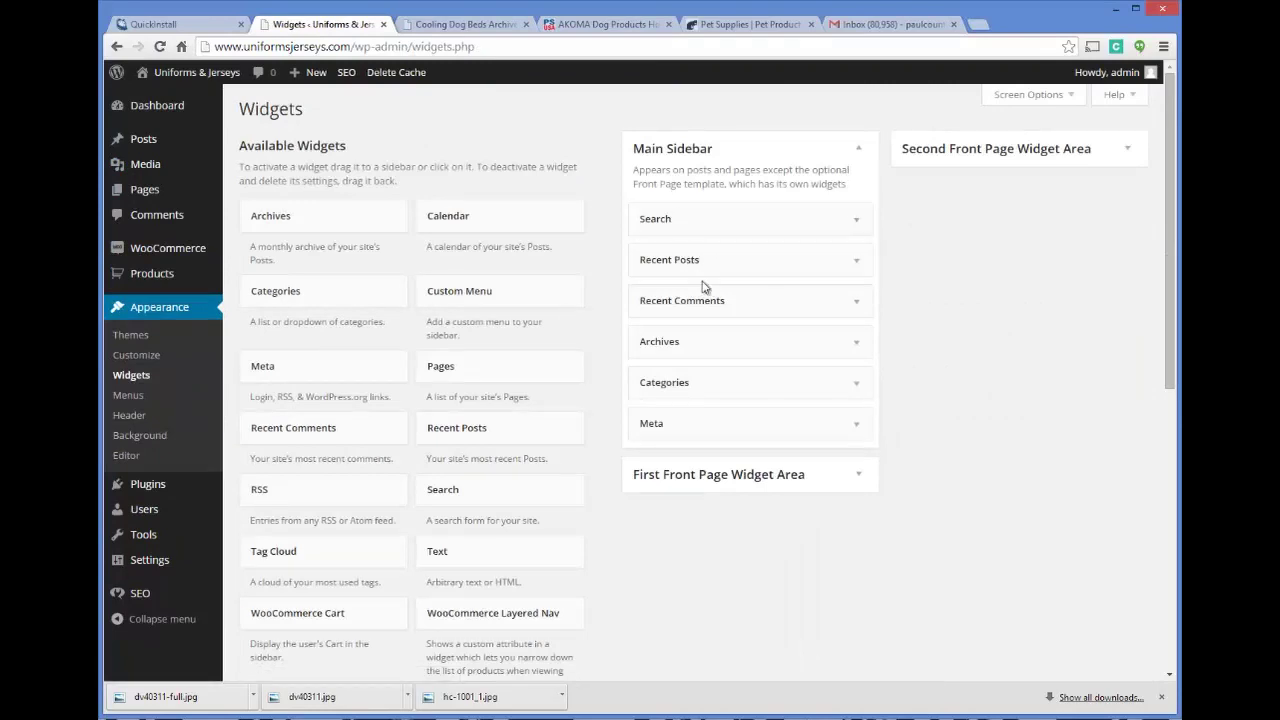
{"action": "mouse_move", "coordinate": [683, 263]}
{"action": "left_mouse_down"}
{"action": "mouse_move", "coordinate": [543, 256]}
{"action": "mouse_move", "coordinate": [314, 304]}
{"action": "mouse_move", "coordinate": [301, 475]}
{"action": "mouse_move", "coordinate": [680, 260]}
{"action": "mouse_move", "coordinate": [726, 266]}
{"action": "mouse_move", "coordinate": [695, 258]}
{"action": "left_mouse_up"}
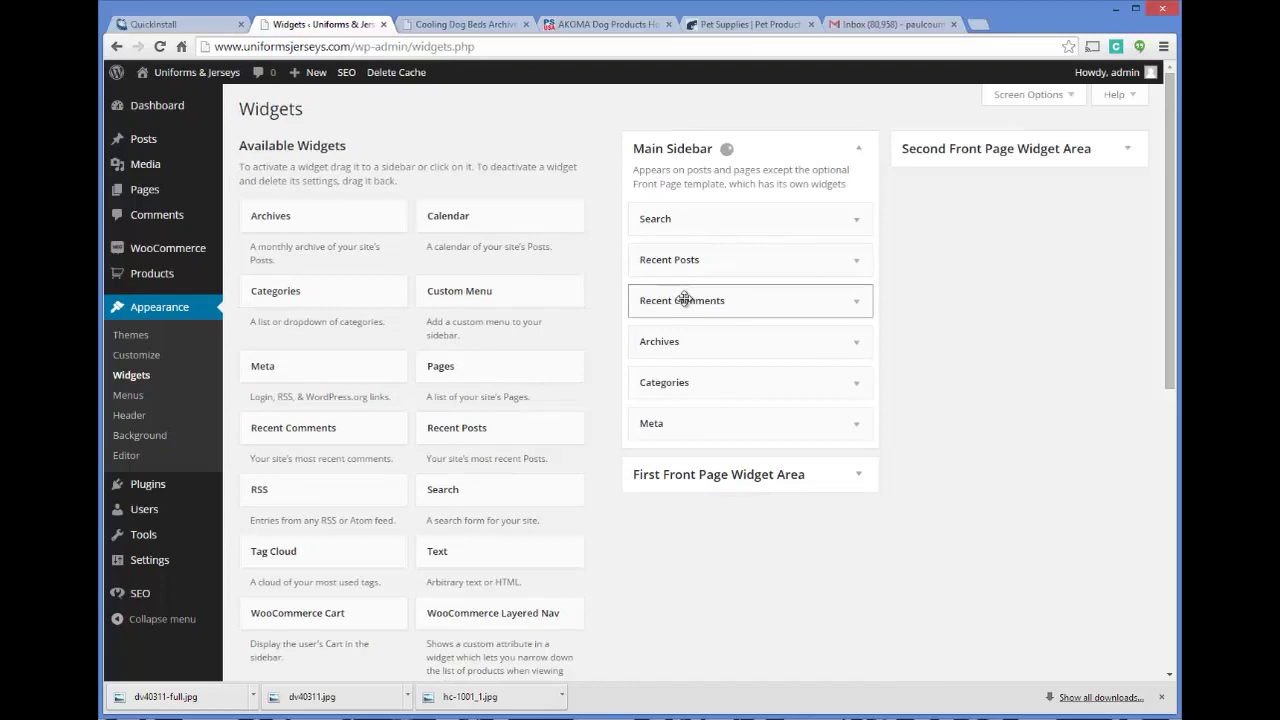
{"action": "left_click_drag", "start_coordinate": [686, 262], "coordinate": [300, 420]}
{"action": "left_click_drag", "start_coordinate": [648, 262], "coordinate": [340, 375]}
{"action": "left_click_drag", "start_coordinate": [684, 305], "coordinate": [290, 425]}
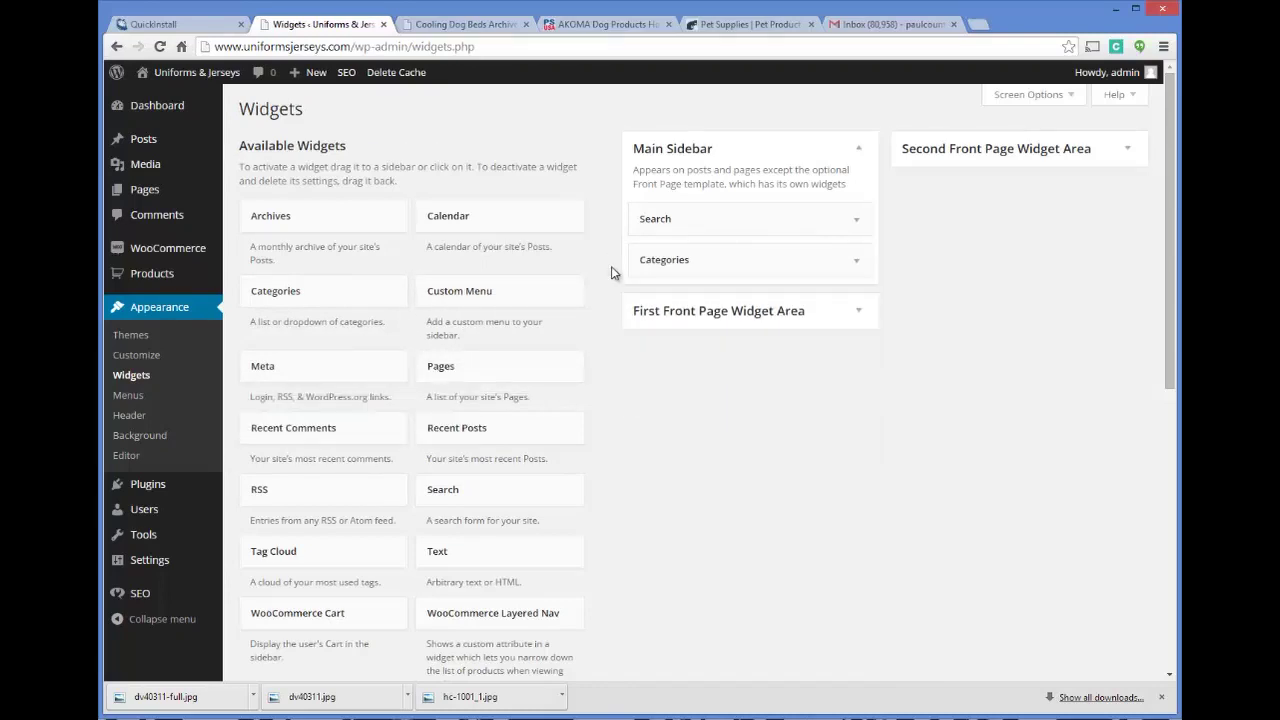
- Reload the storefront's Cooling Dog Beds category page to check its sidebar
{"action": "left_click", "coordinate": [466, 25]}
{"action": "left_click", "coordinate": [460, 47]}
{"action": "key", "text": "Return"}
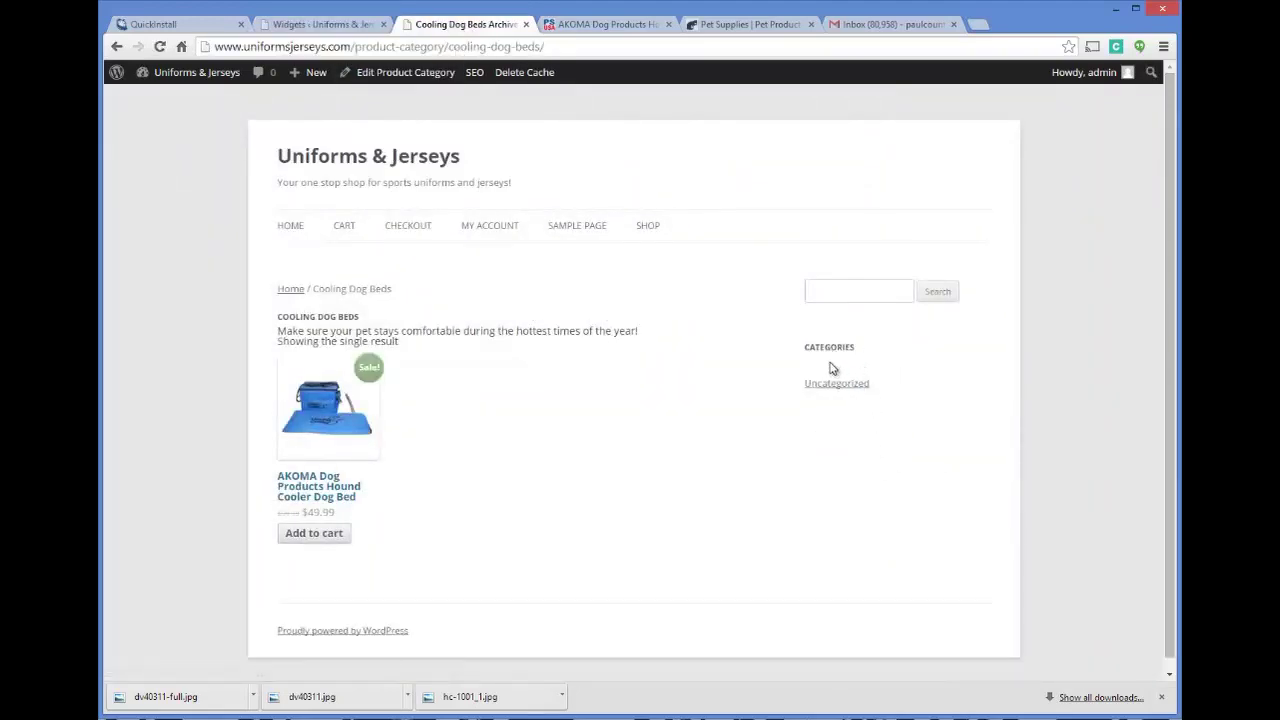
- Add a Text widget to the Main Sidebar between the Search and Categories widgets
{"action": "left_click", "coordinate": [352, 25]}
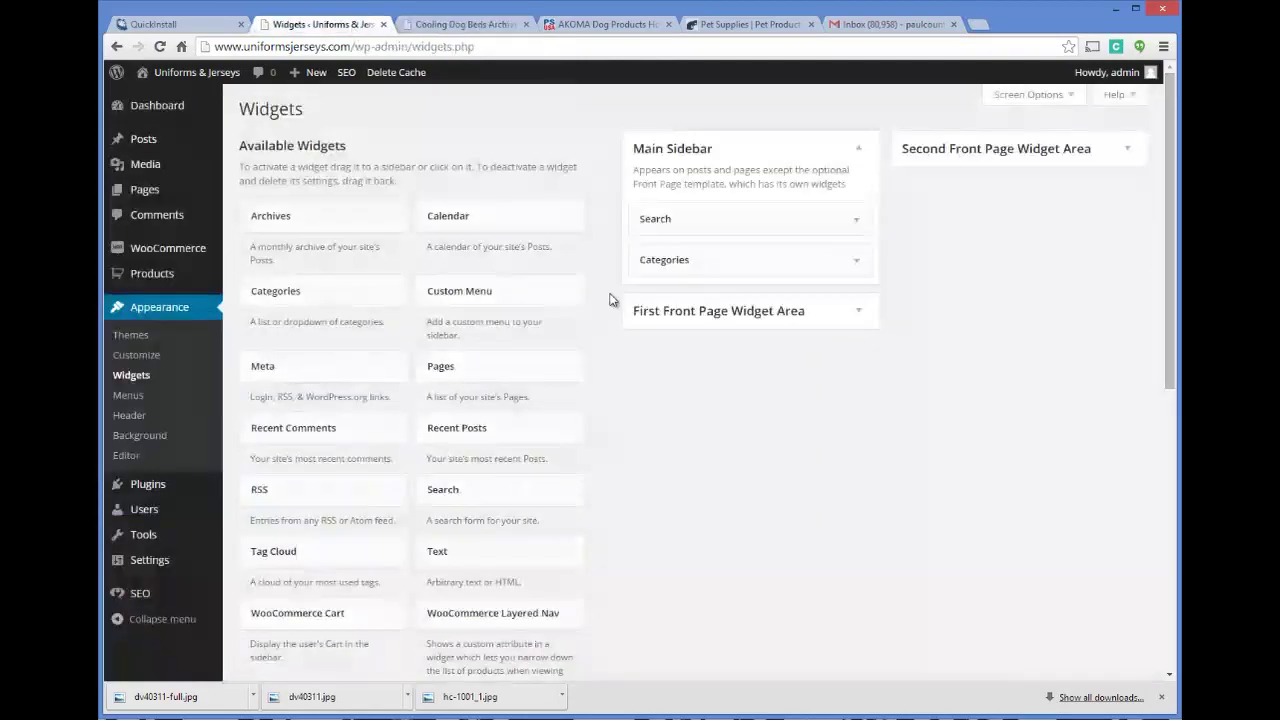
{"action": "scroll", "coordinate": [571, 371], "scroll_direction": "down", "scroll_amount": 3}
{"action": "scroll", "coordinate": [543, 386], "scroll_direction": "up", "scroll_amount": 3}
{"action": "scroll", "coordinate": [648, 422], "scroll_direction": "down", "scroll_amount": 2}
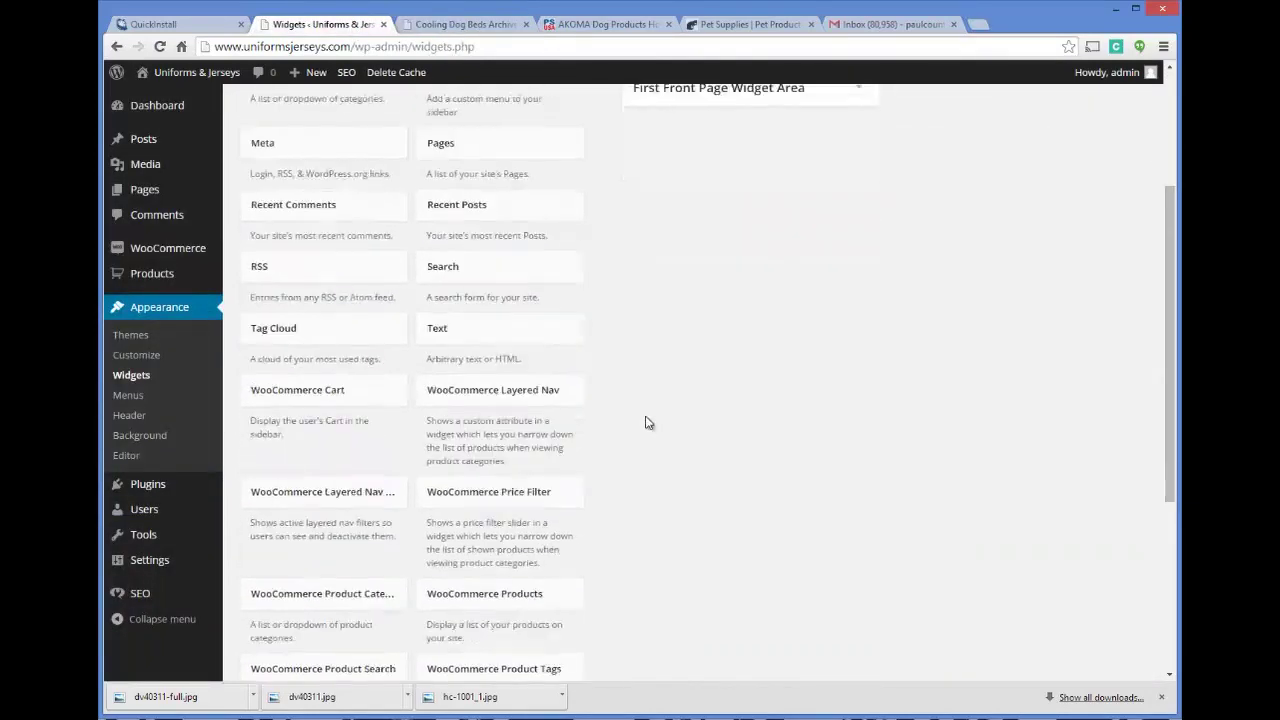
{"action": "left_click_drag", "start_coordinate": [532, 333], "coordinate": [706, 129]}
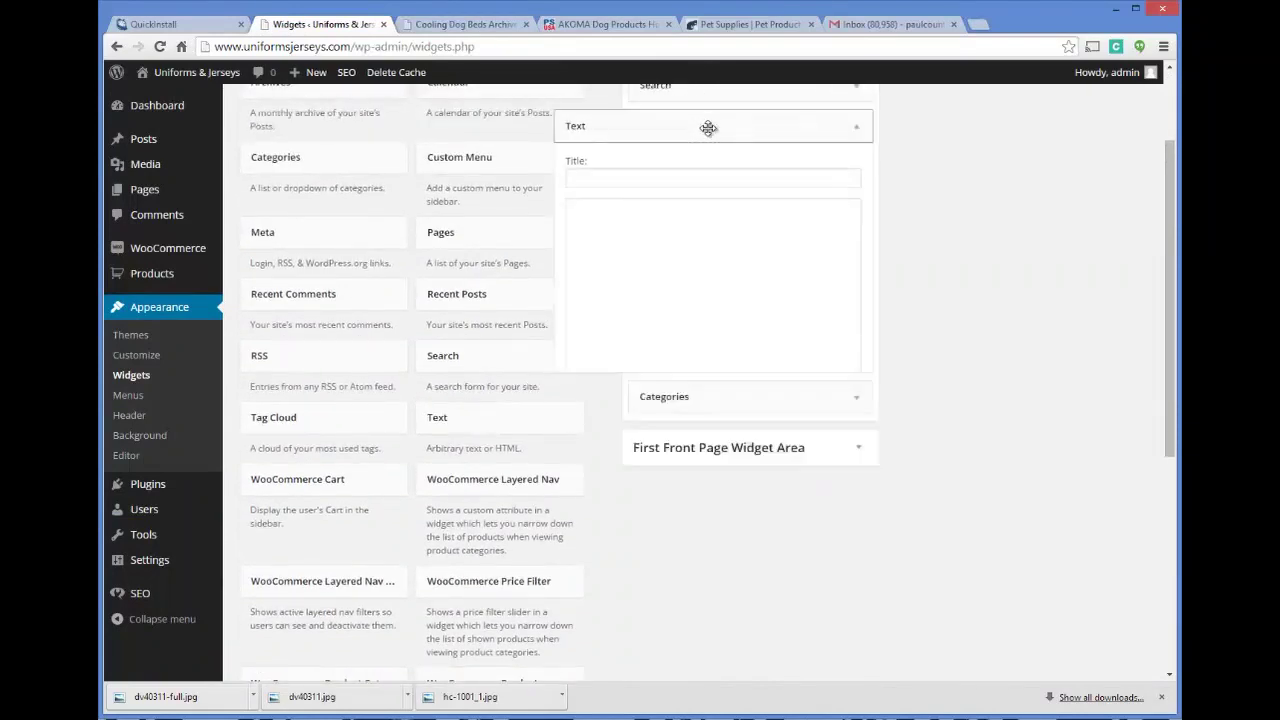
{"action": "left_click", "coordinate": [640, 223]}
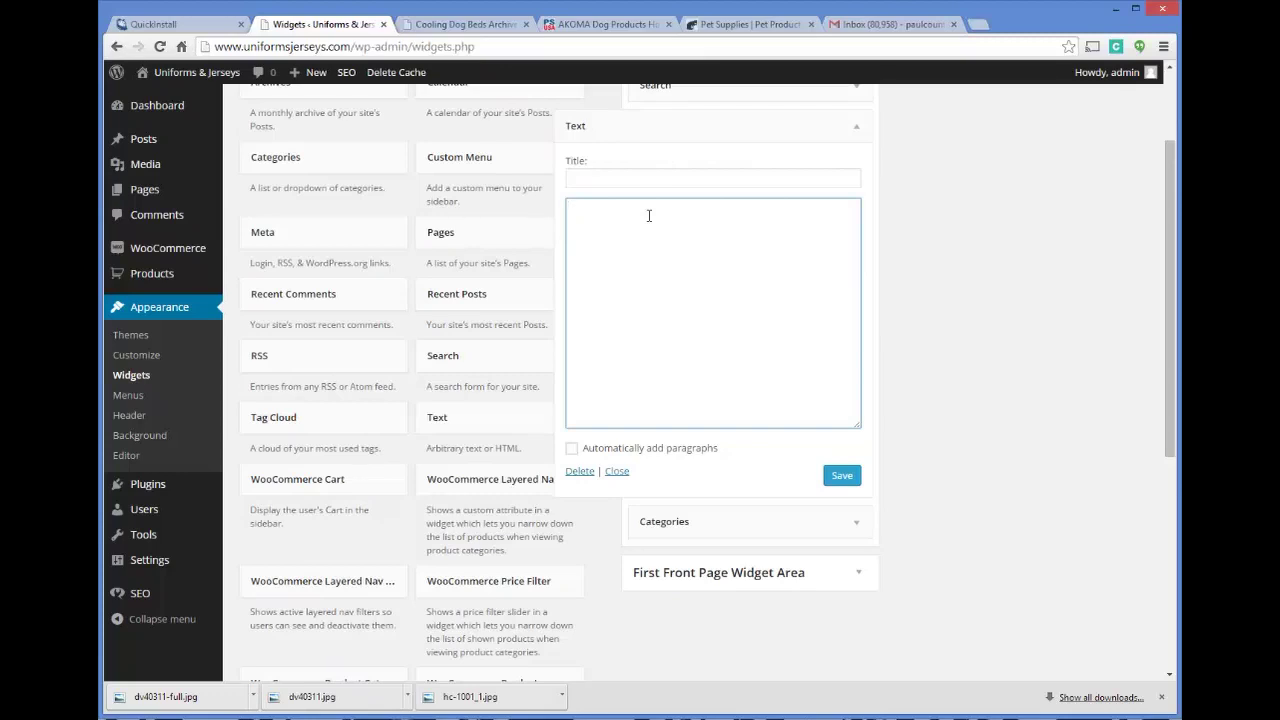
{"action": "scroll", "coordinate": [631, 210], "scroll_direction": "up", "scroll_amount": 2}
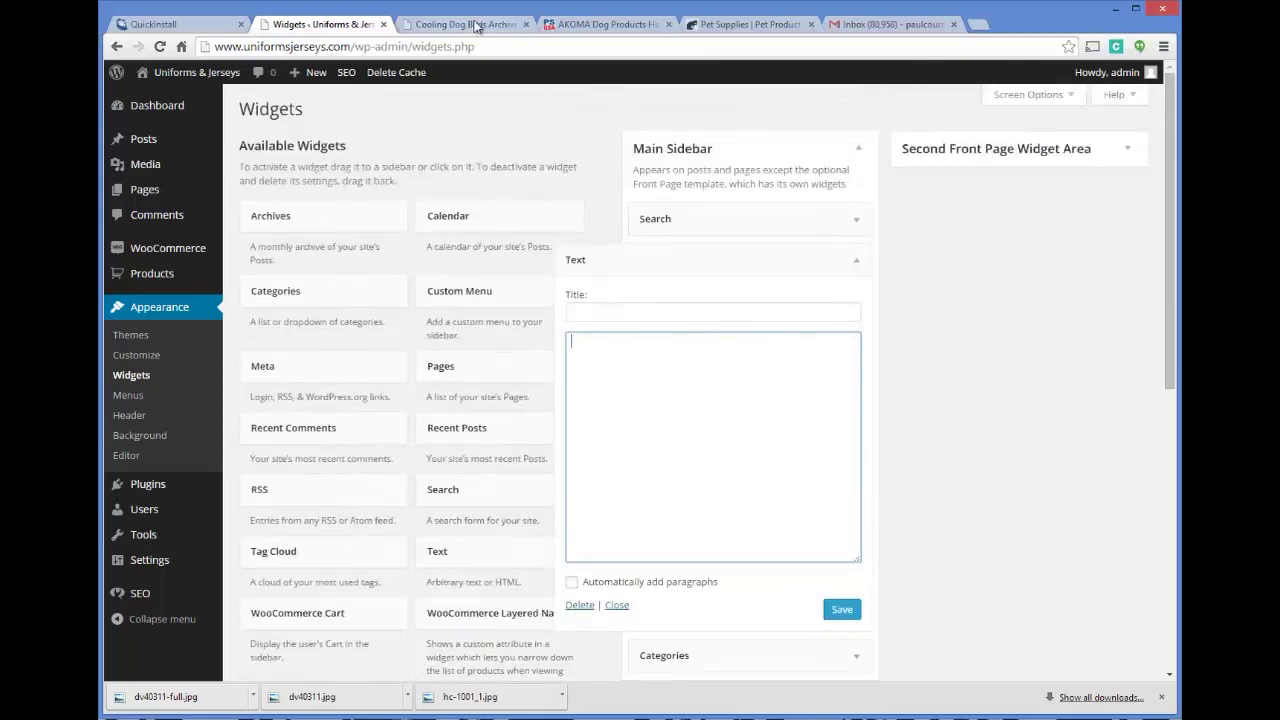
- Open the Hound Cooler product from the storefront's category page and review its full page layout
{"action": "left_click", "coordinate": [478, 25]}
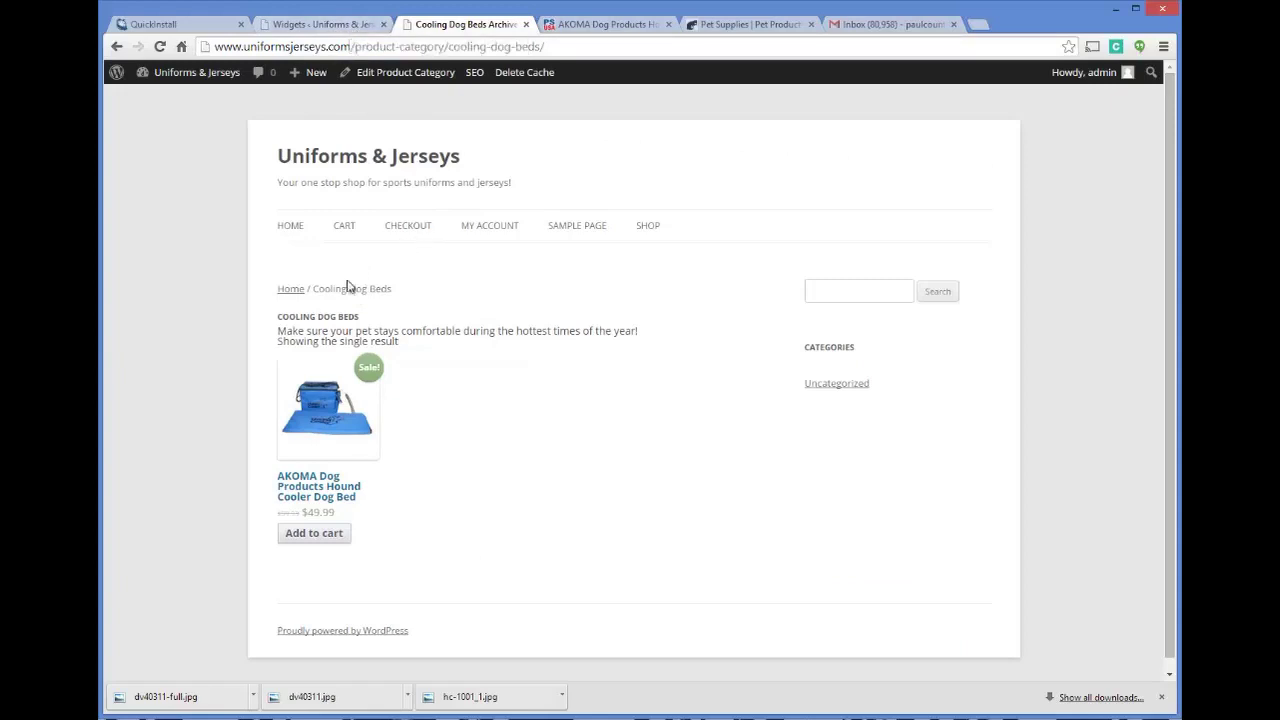
{"action": "left_click", "coordinate": [322, 488]}
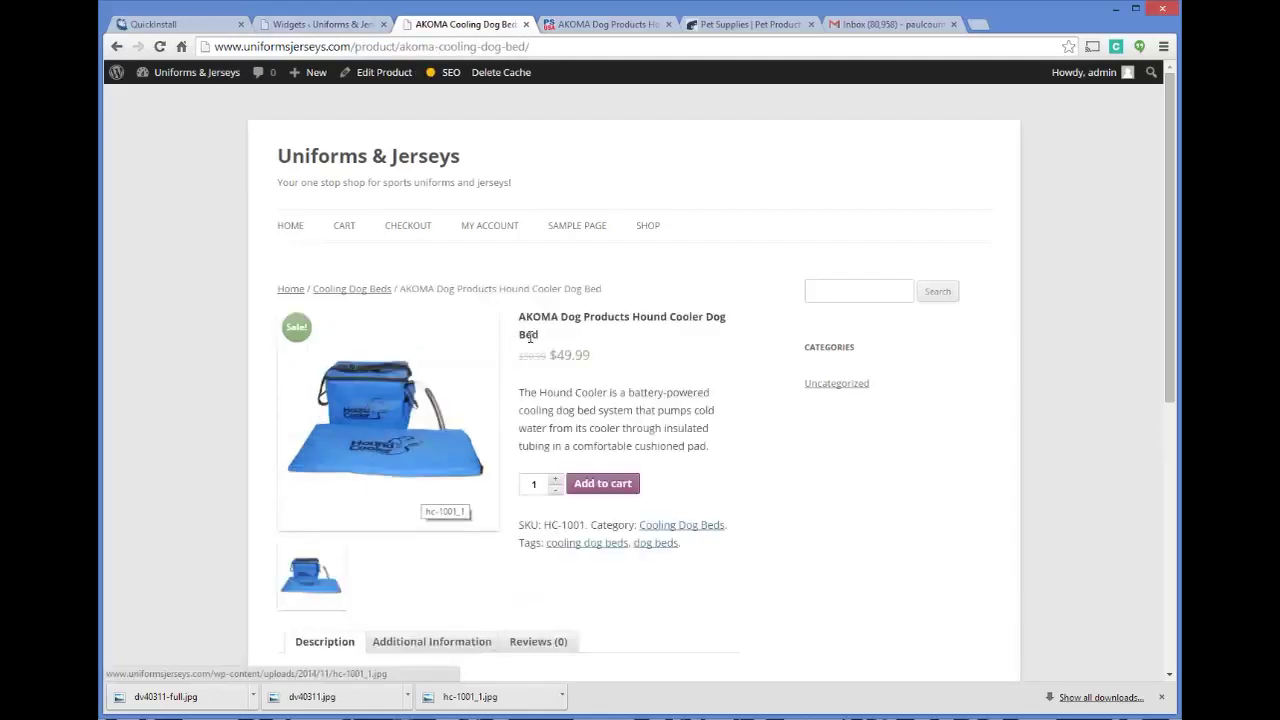
{"action": "scroll", "coordinate": [710, 279], "scroll_direction": "down", "scroll_amount": 3}
{"action": "scroll", "coordinate": [710, 285], "scroll_direction": "down", "scroll_amount": 4}
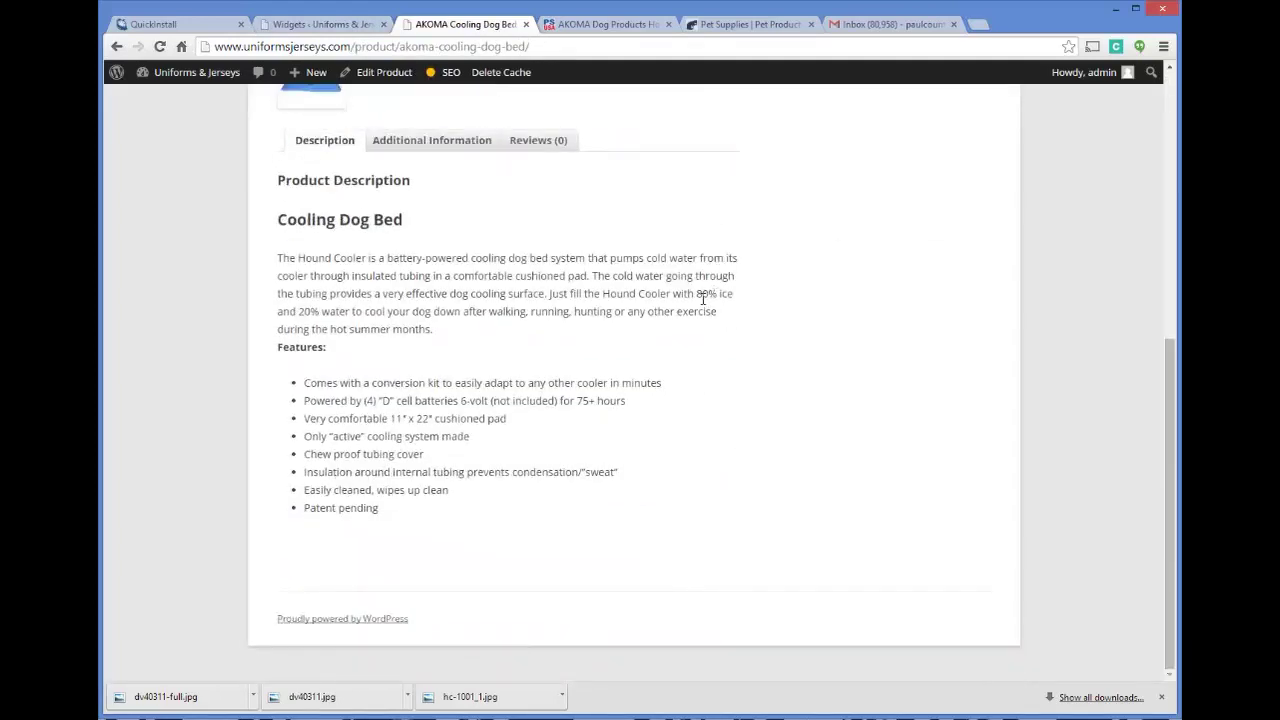
{"action": "scroll", "coordinate": [710, 300], "scroll_direction": "up", "scroll_amount": 5}
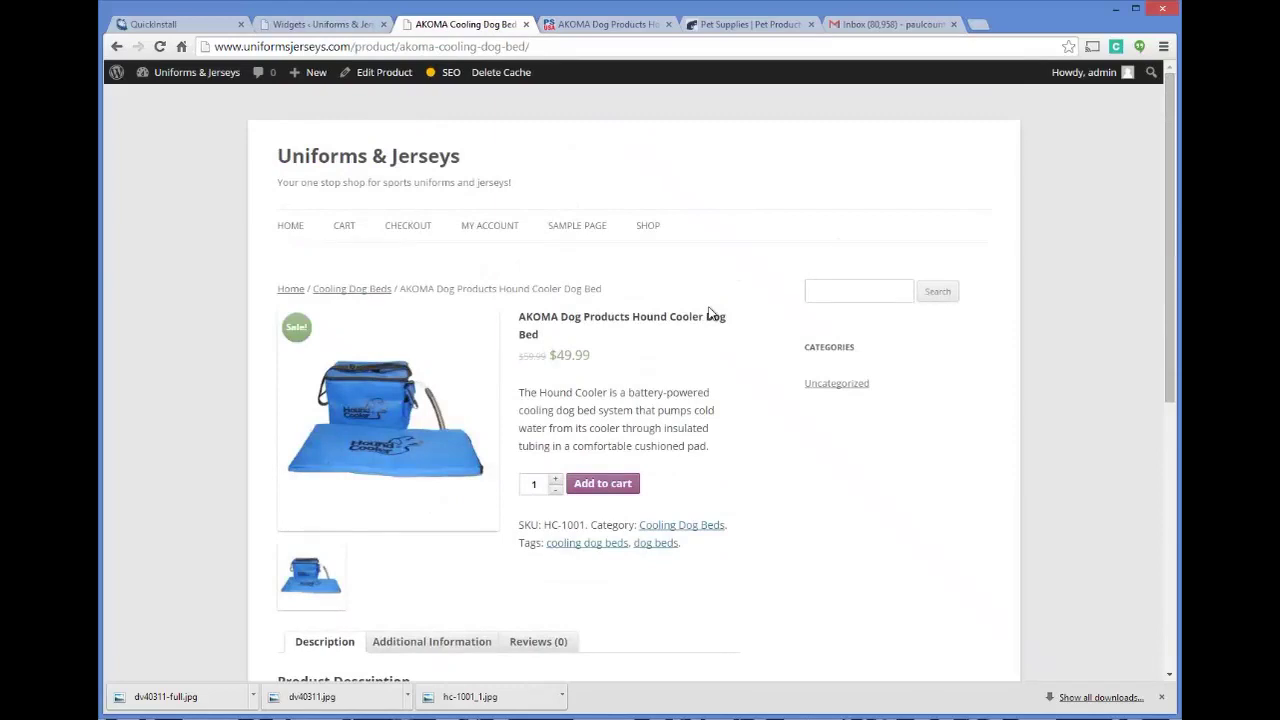